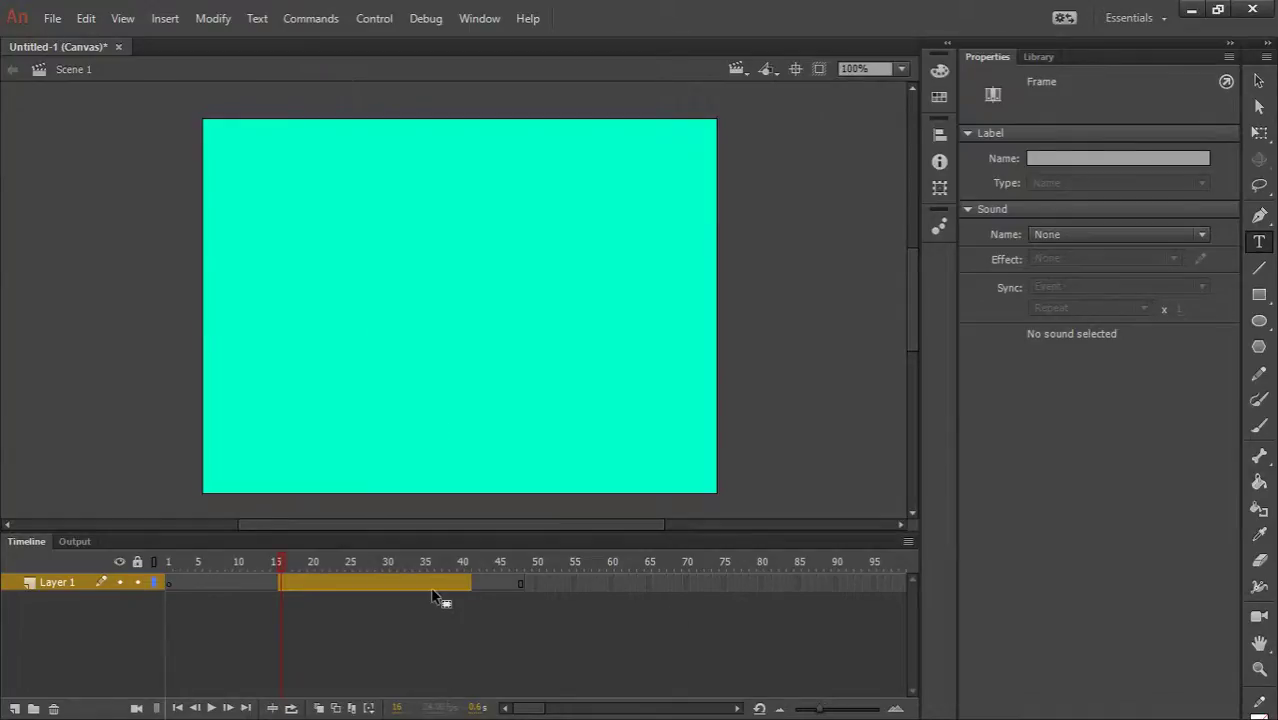
{"action": "left_click", "coordinate": [467, 585]}
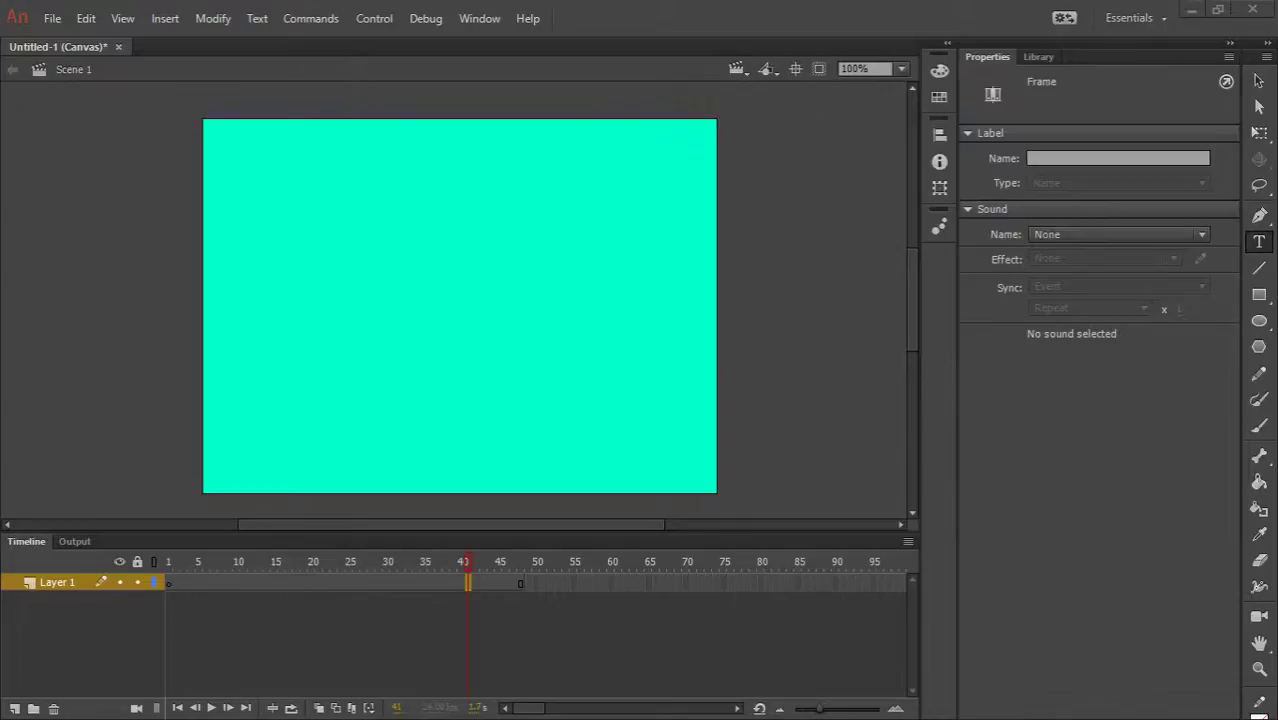
{"action": "left_click", "coordinate": [437, 583]}
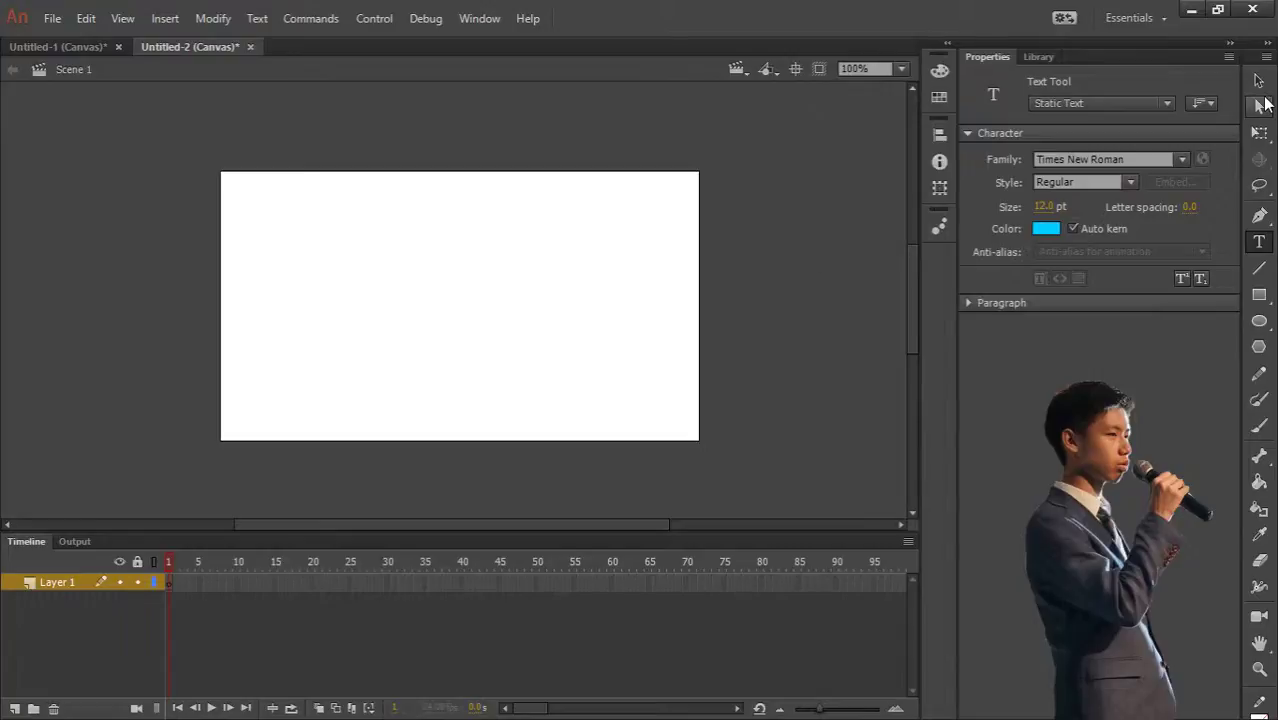
- Set the stage background color of the Untitled-2 document to light sky blue
{"action": "left_click", "coordinate": [1259, 80]}
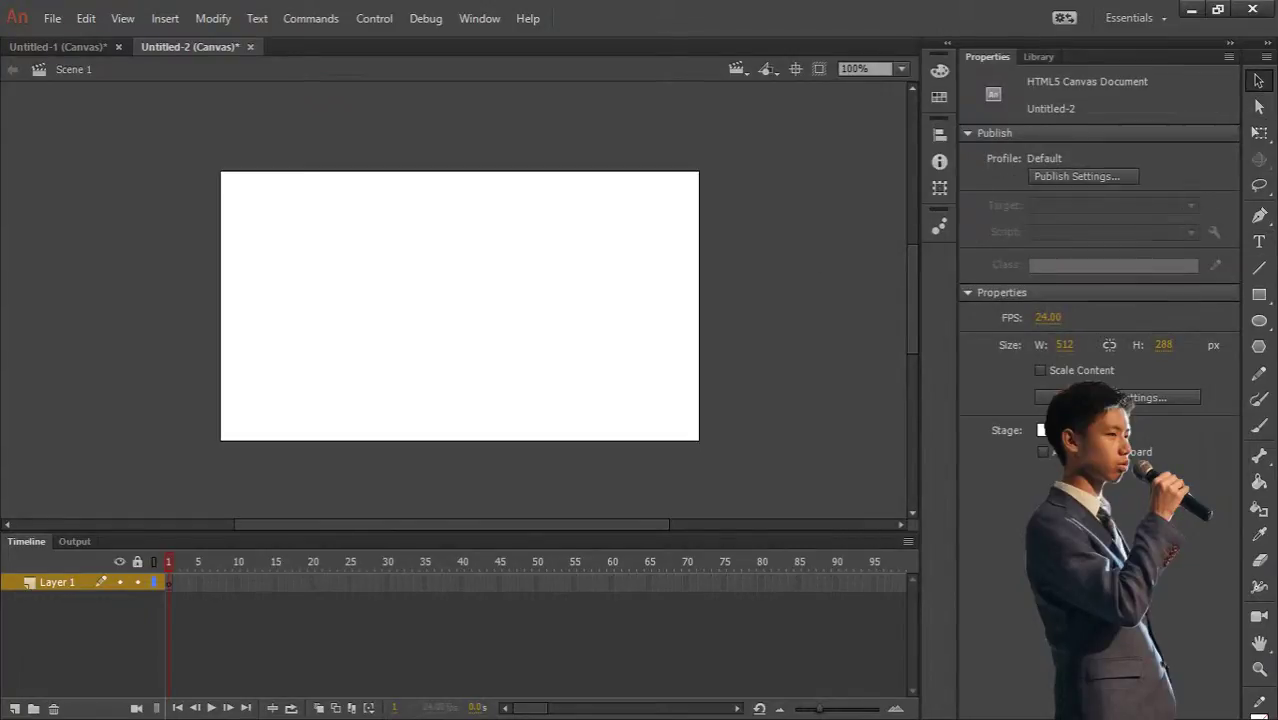
{"action": "left_click", "coordinate": [1090, 480]}
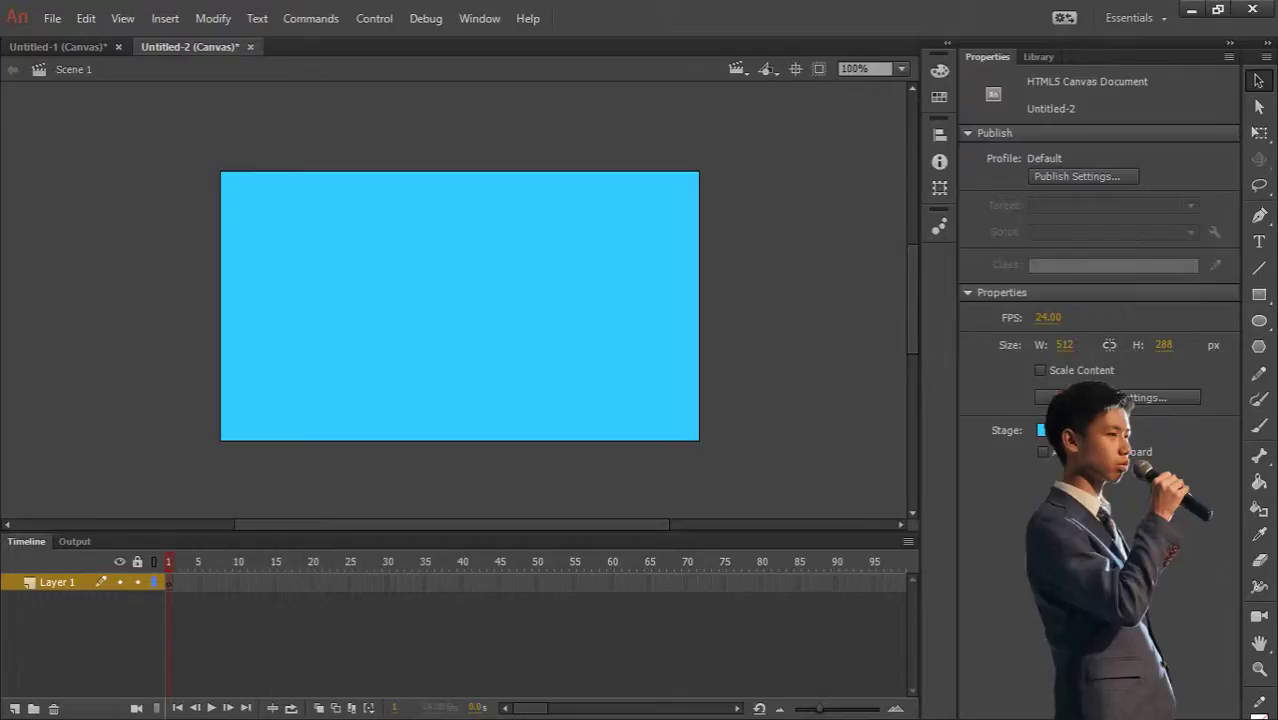
- Draw a borderless bright green rectangle across the full width of the stage's lower half as the ground
{"action": "key", "text": "r"}
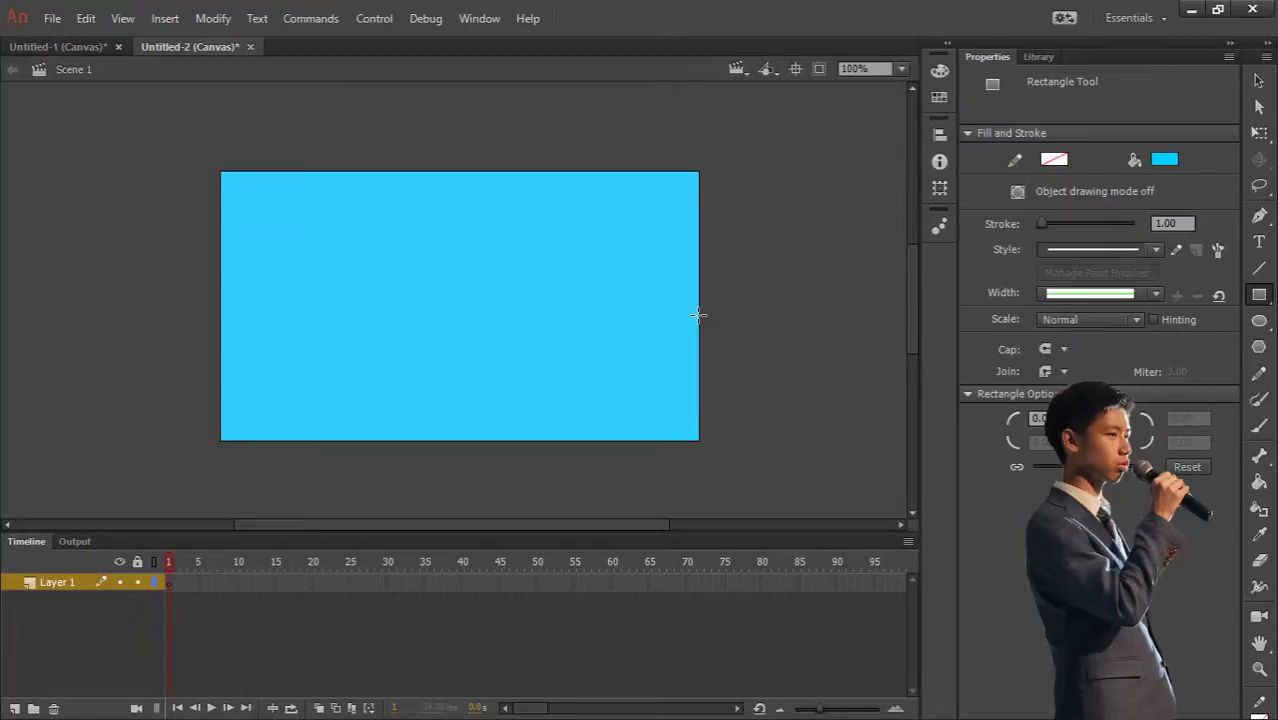
{"action": "left_click_drag", "start_coordinate": [698, 315], "coordinate": [222, 438]}
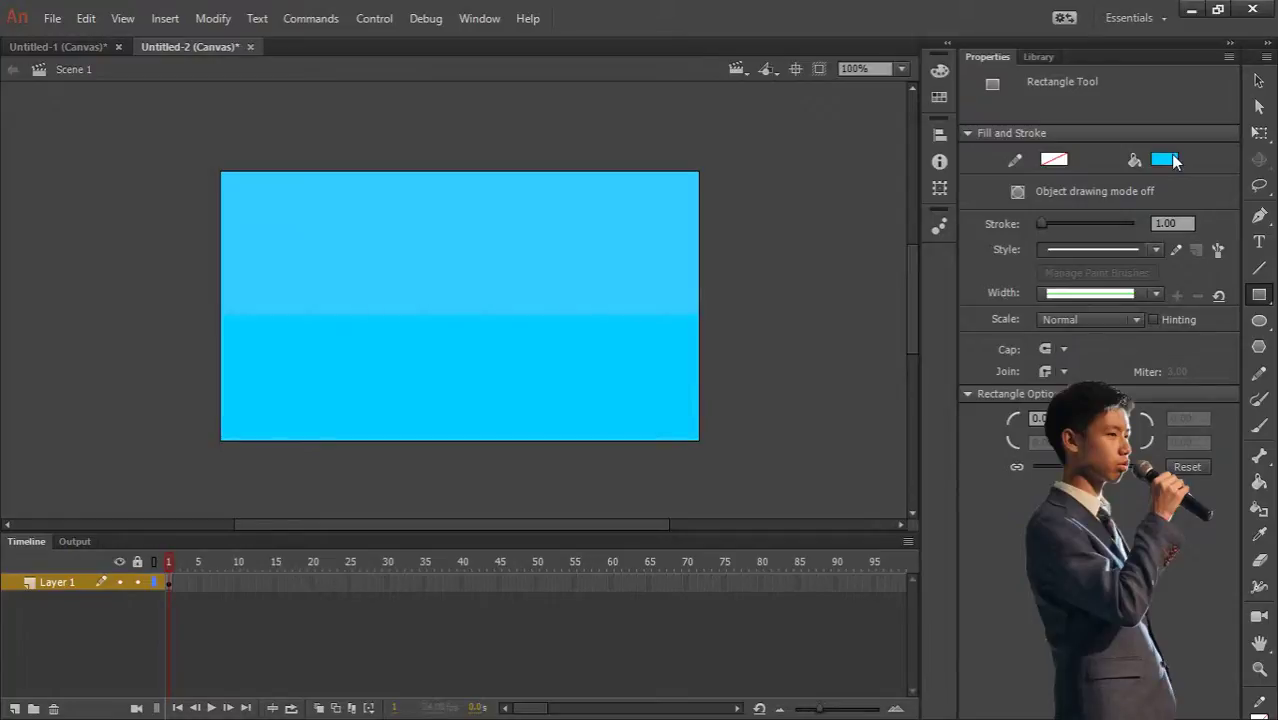
{"action": "left_click_drag", "start_coordinate": [1165, 160], "coordinate": [1058, 249]}
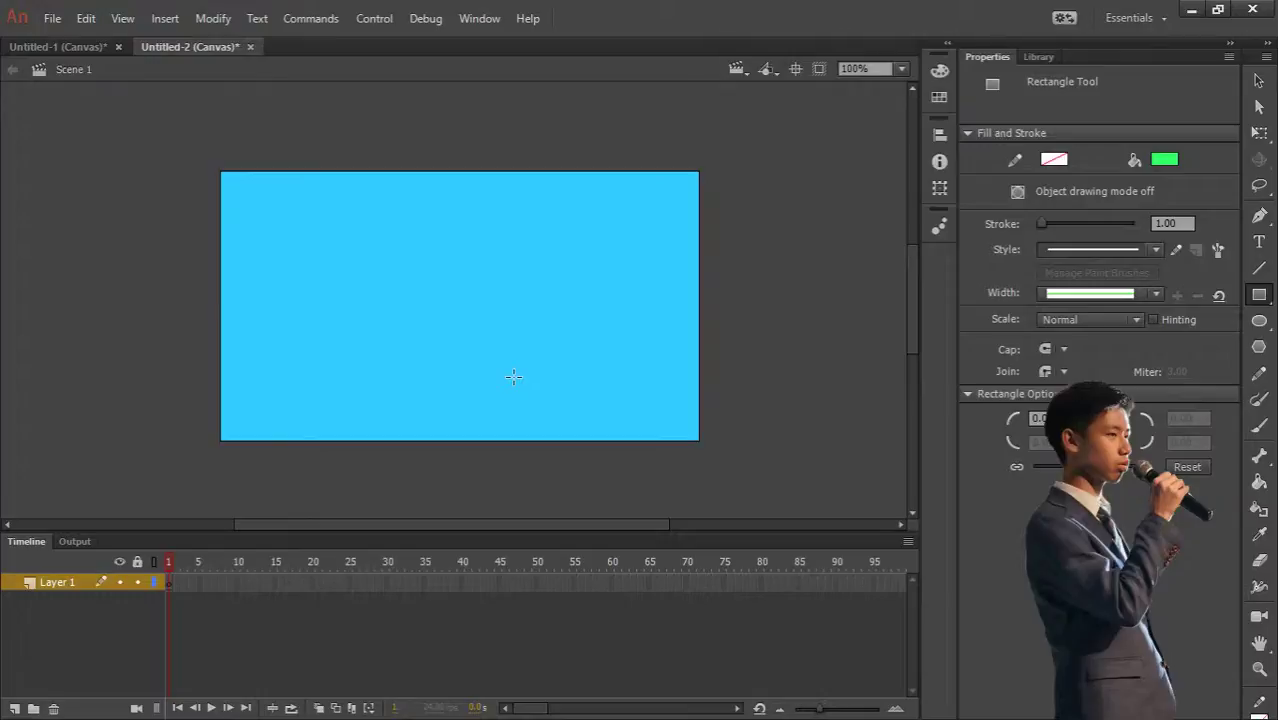
{"action": "left_click_drag", "start_coordinate": [700, 315], "coordinate": [221, 444]}
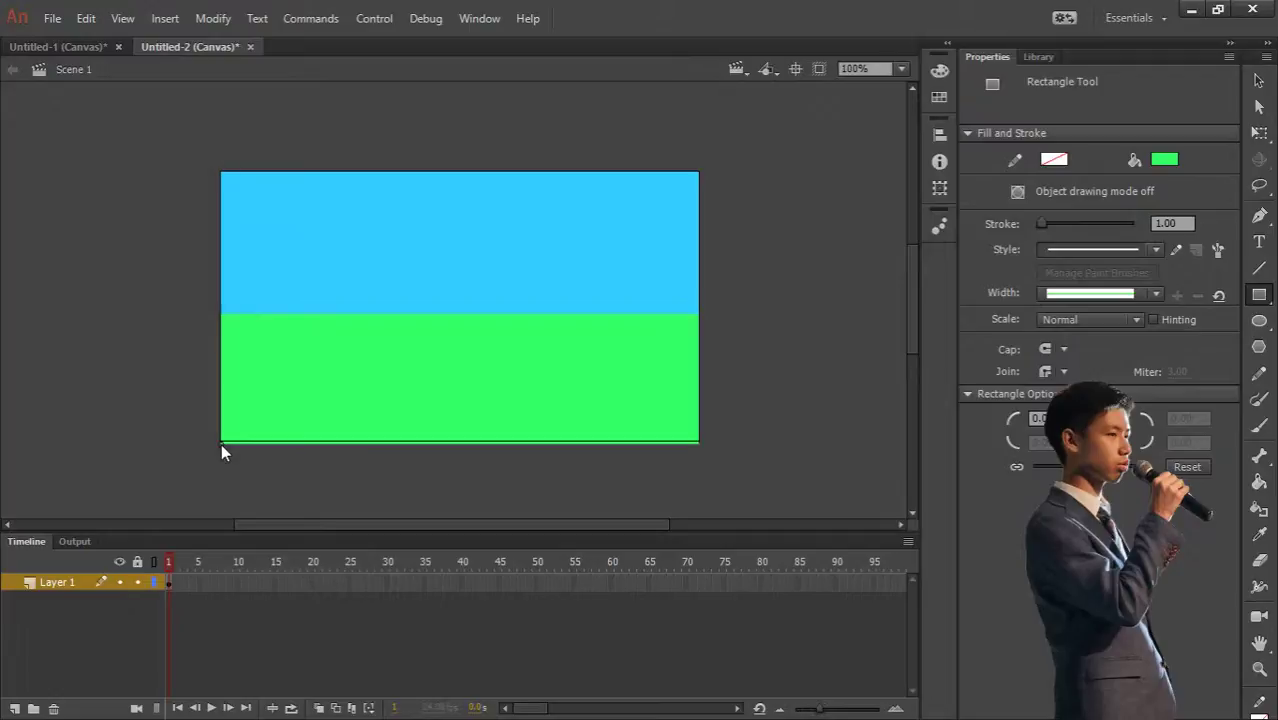
{"action": "key", "text": "ctrl+z"}
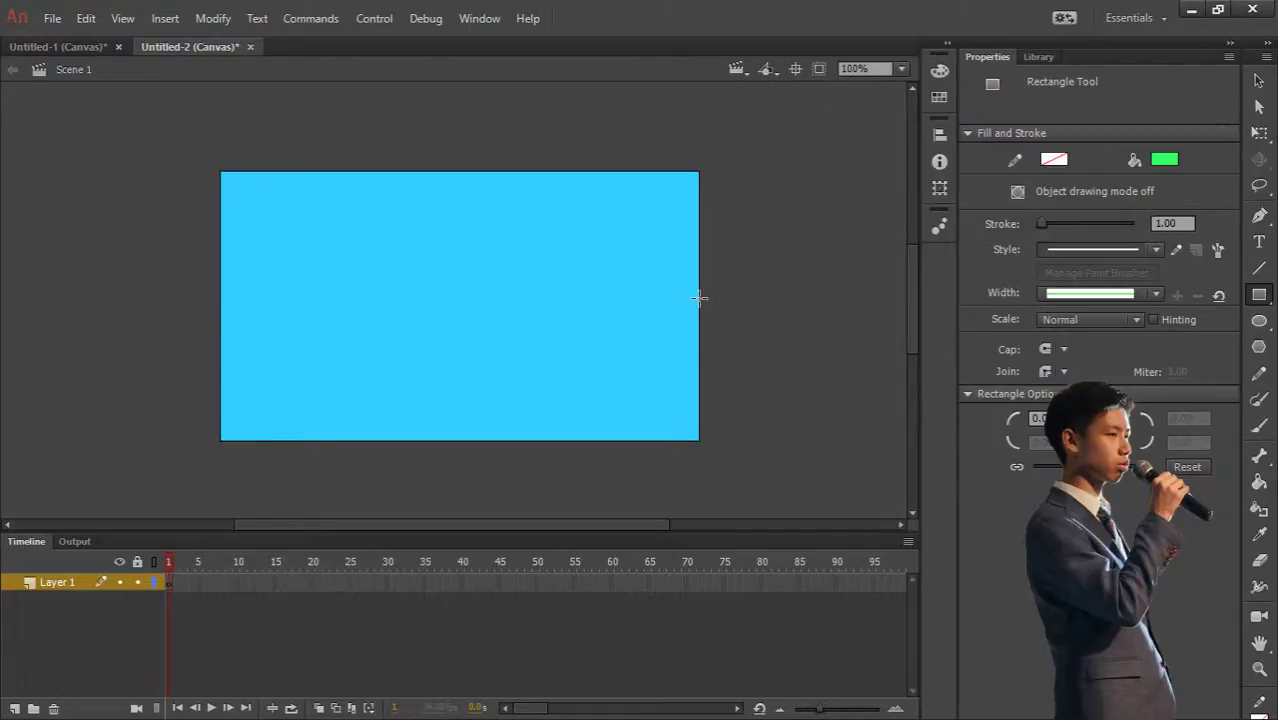
{"action": "left_click_drag", "start_coordinate": [699, 297], "coordinate": [221, 440]}
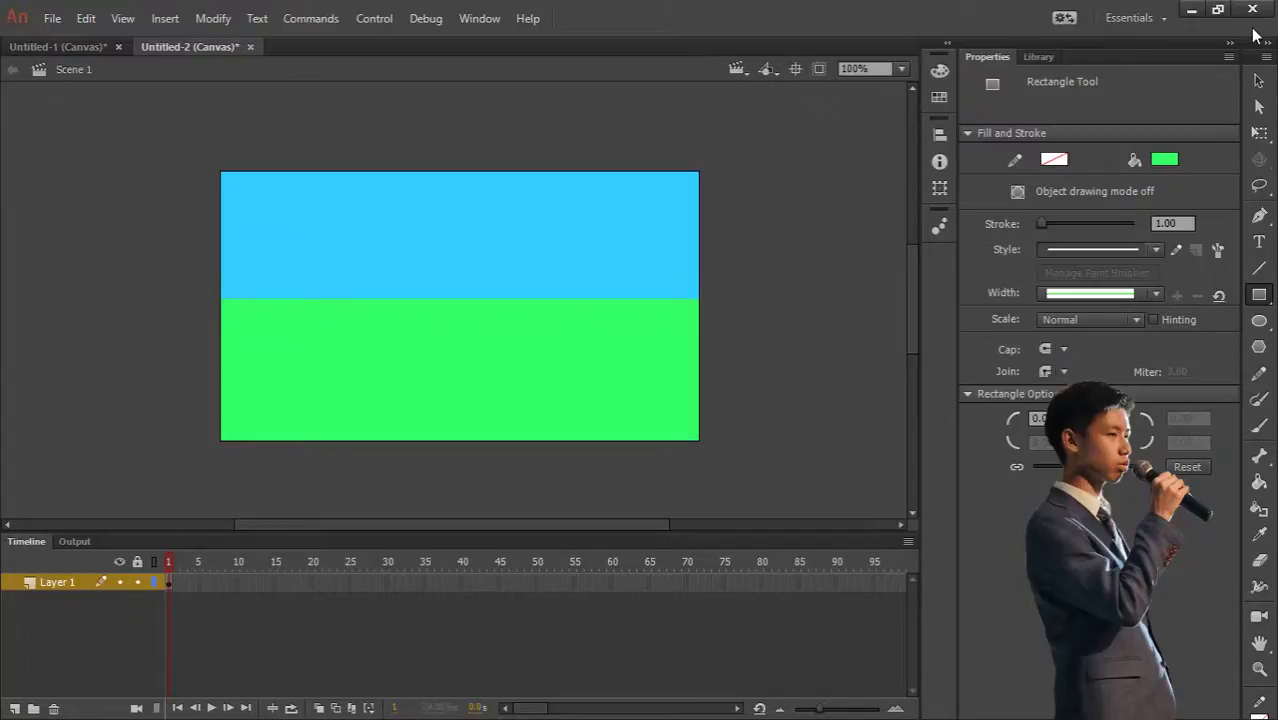
- Add tree.png to the stage and set its width to 140 and height to 170
{"action": "key", "text": "v"}
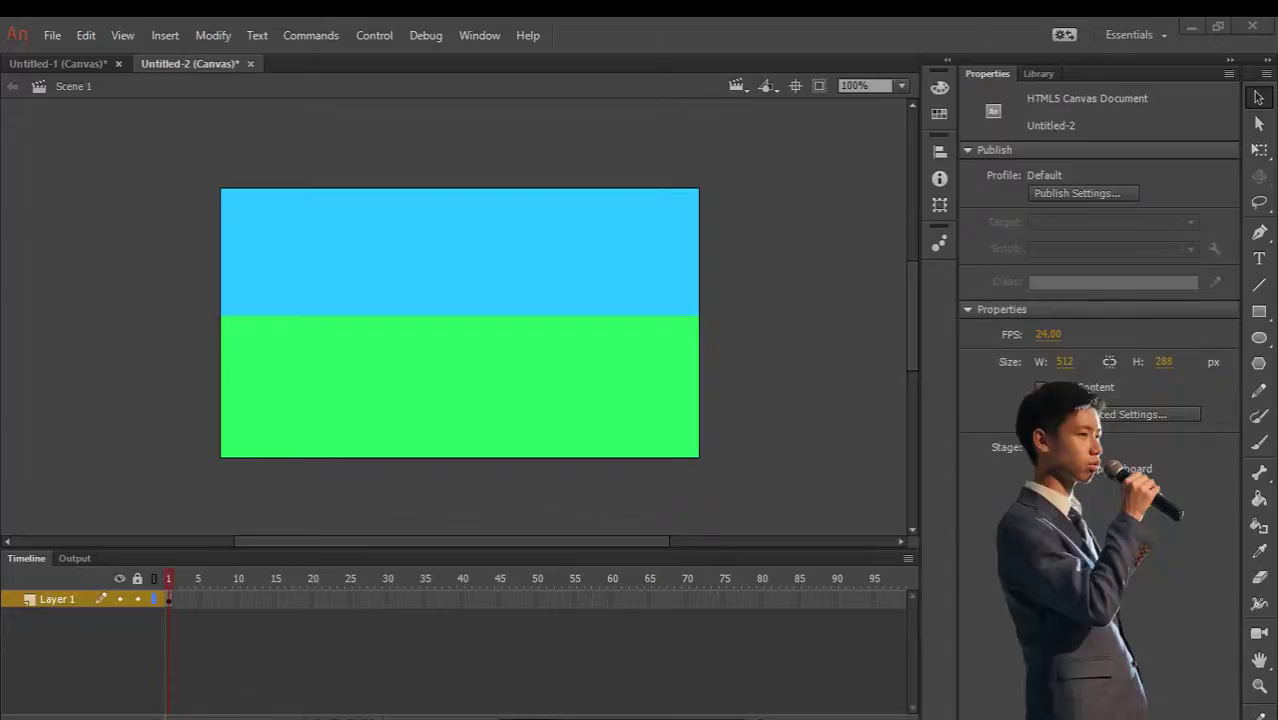
{"action": "key", "text": "ctrl+l"}
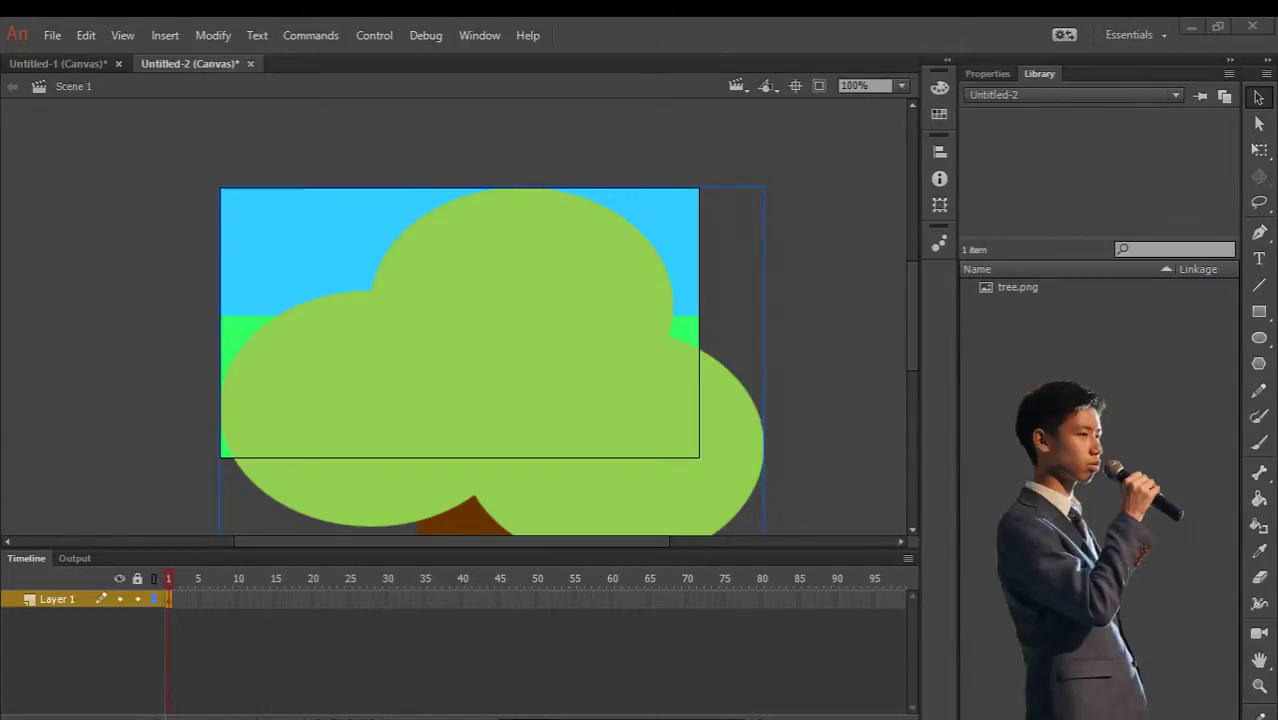
{"action": "left_click", "coordinate": [995, 74]}
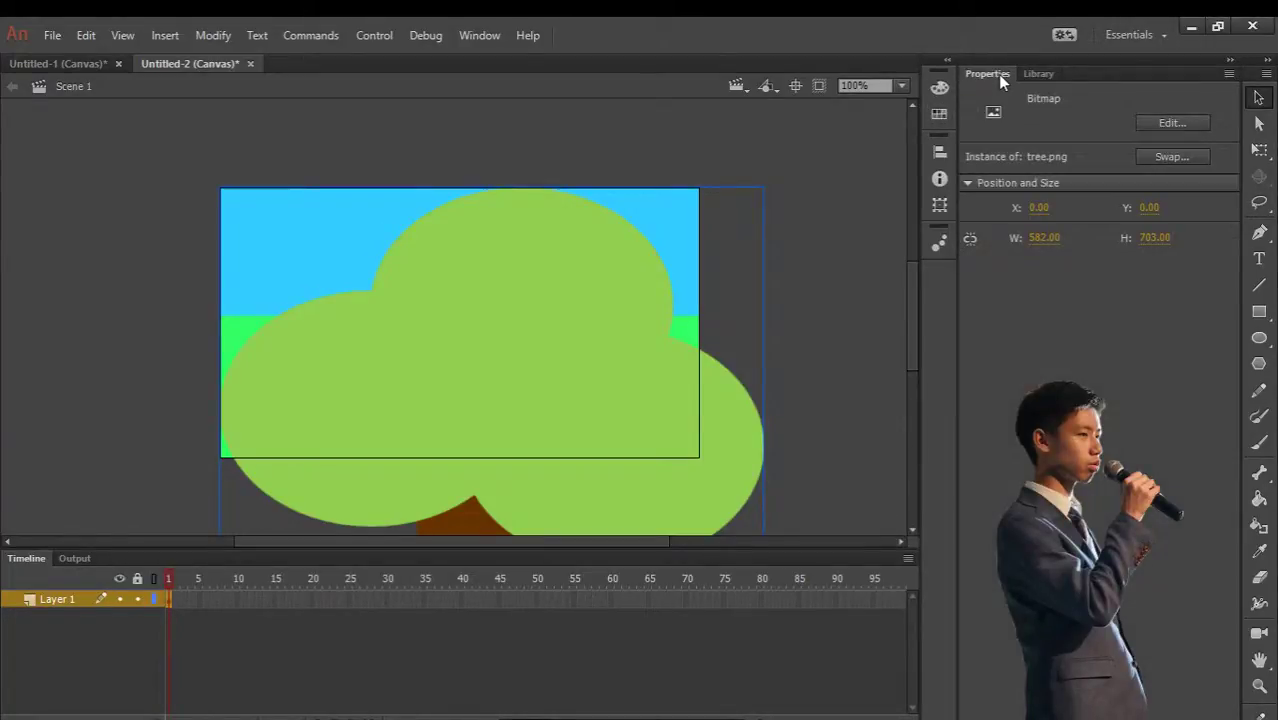
{"action": "left_click", "coordinate": [1044, 237]}
{"action": "type", "text": "140"}
{"action": "key", "text": "Return"}
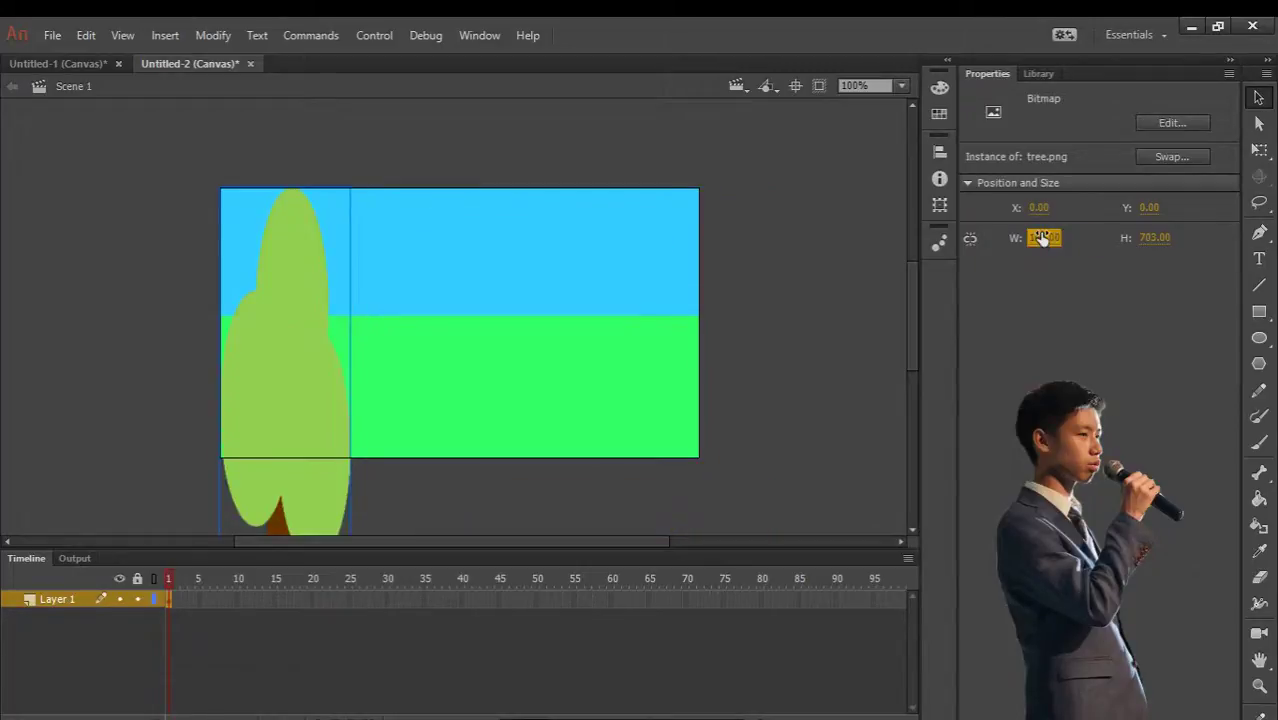
{"action": "left_click", "coordinate": [1148, 238]}
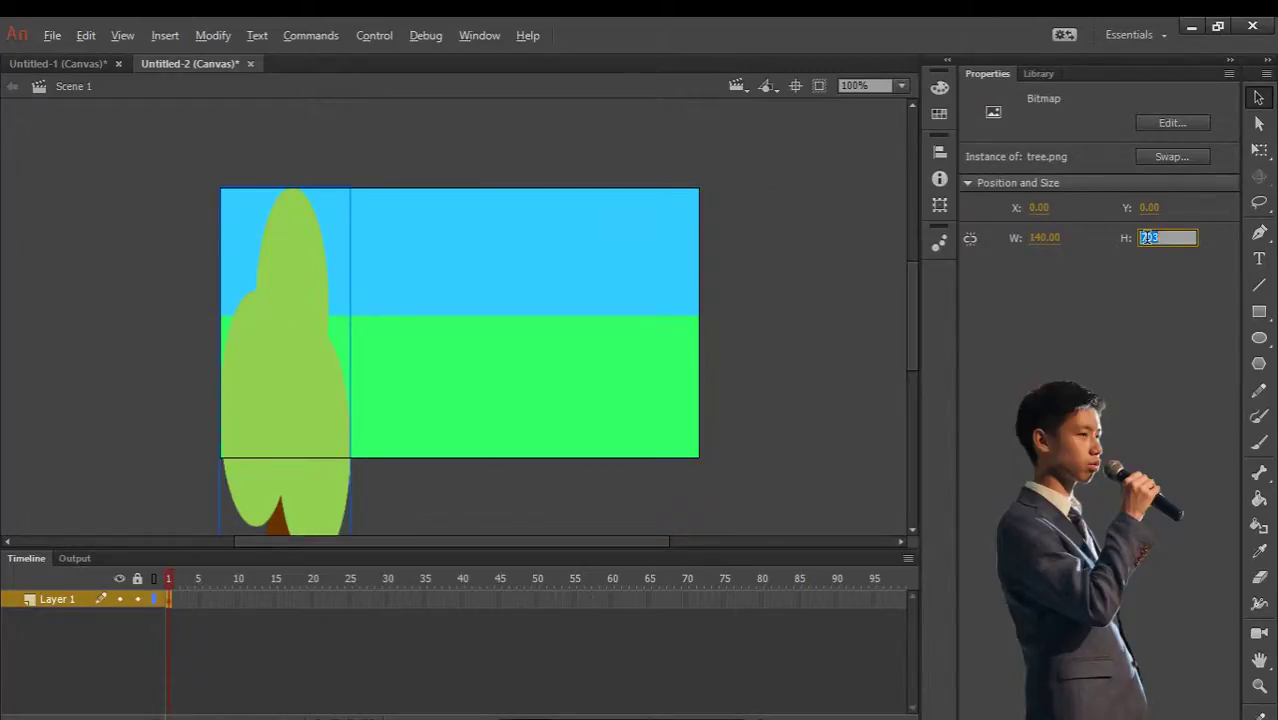
{"action": "type", "text": "170"}
{"action": "key", "text": "Return"}
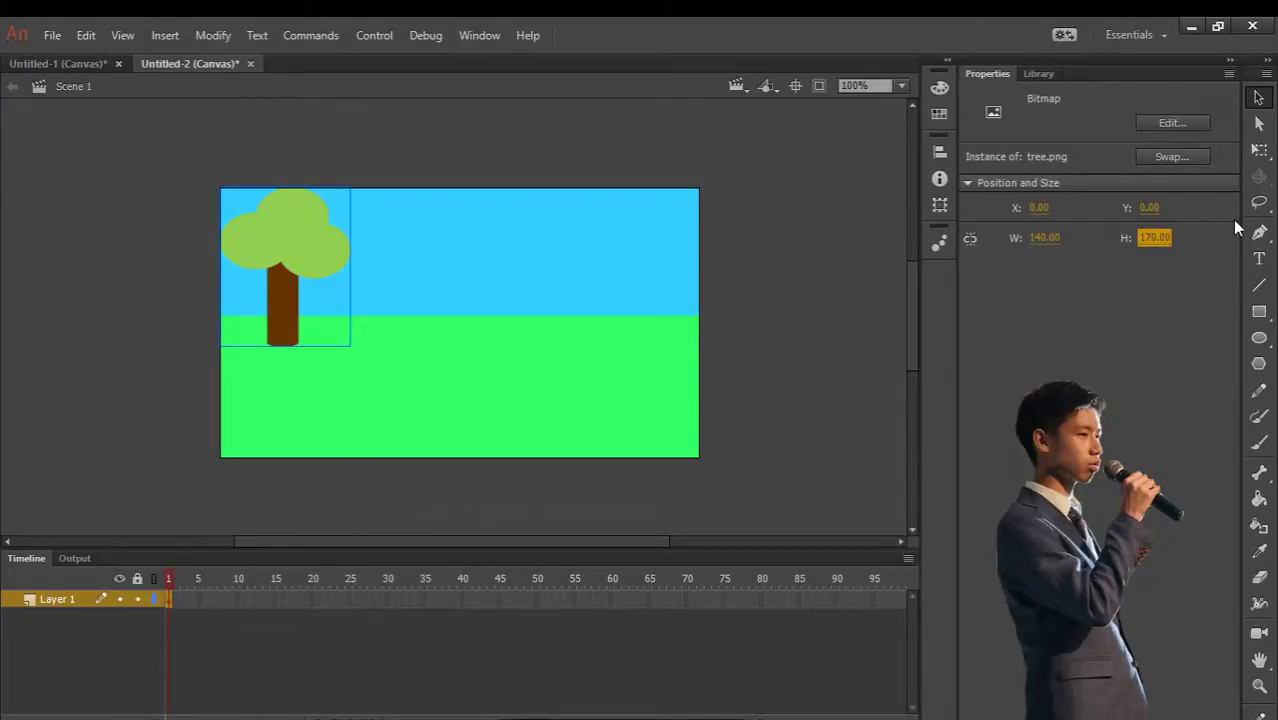
- Position the tree near the stage's left side with its trunk standing on the green ground, and deselect it
{"action": "left_click_drag", "start_coordinate": [292, 276], "coordinate": [314, 297]}
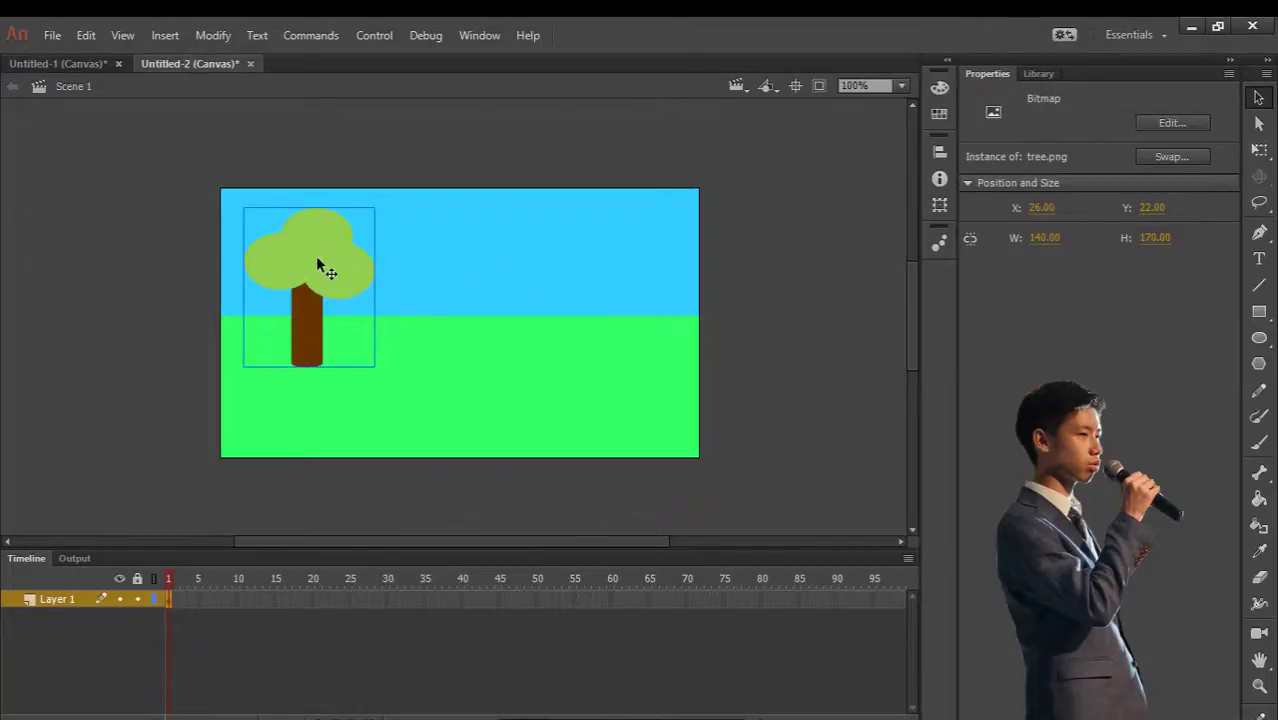
{"action": "mouse_move", "coordinate": [318, 262]}
{"action": "left_mouse_down"}
{"action": "mouse_move", "coordinate": [307, 282]}
{"action": "mouse_move", "coordinate": [316, 262]}
{"action": "left_mouse_up"}
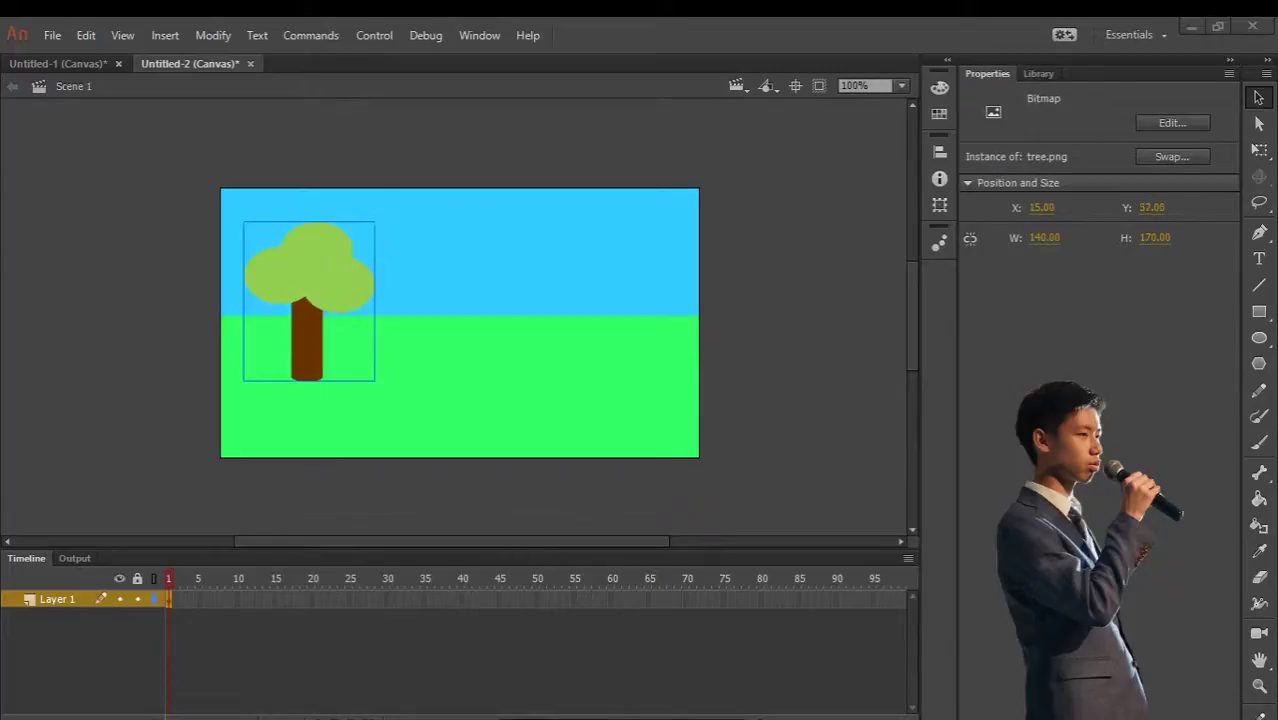
{"action": "left_click", "coordinate": [430, 254]}
{"action": "left_click", "coordinate": [362, 290]}
{"action": "left_click_drag", "start_coordinate": [333, 281], "coordinate": [333, 281]}
{"action": "key", "text": "ctrl+shift+a"}
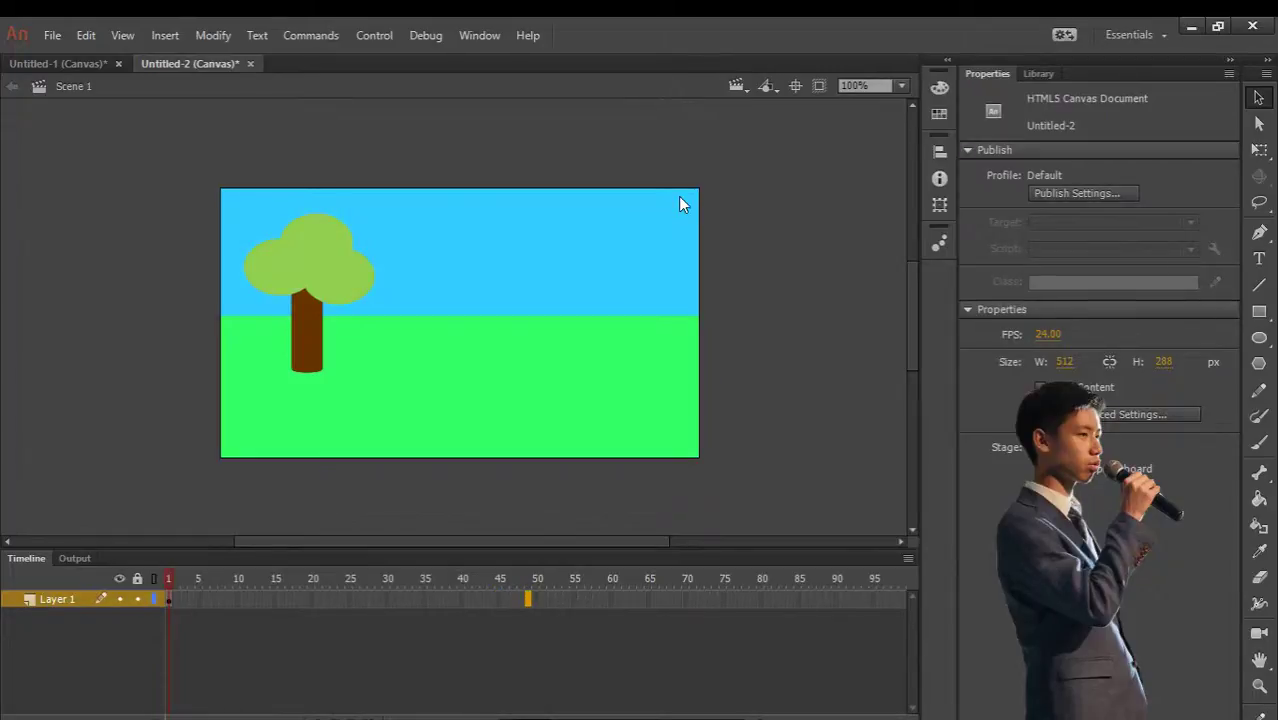
- Extend Layer 1 to frame 48 and clear the contents of the keyframe at frame 49
{"action": "left_click", "coordinate": [521, 600]}
{"action": "key", "text": "F5"}
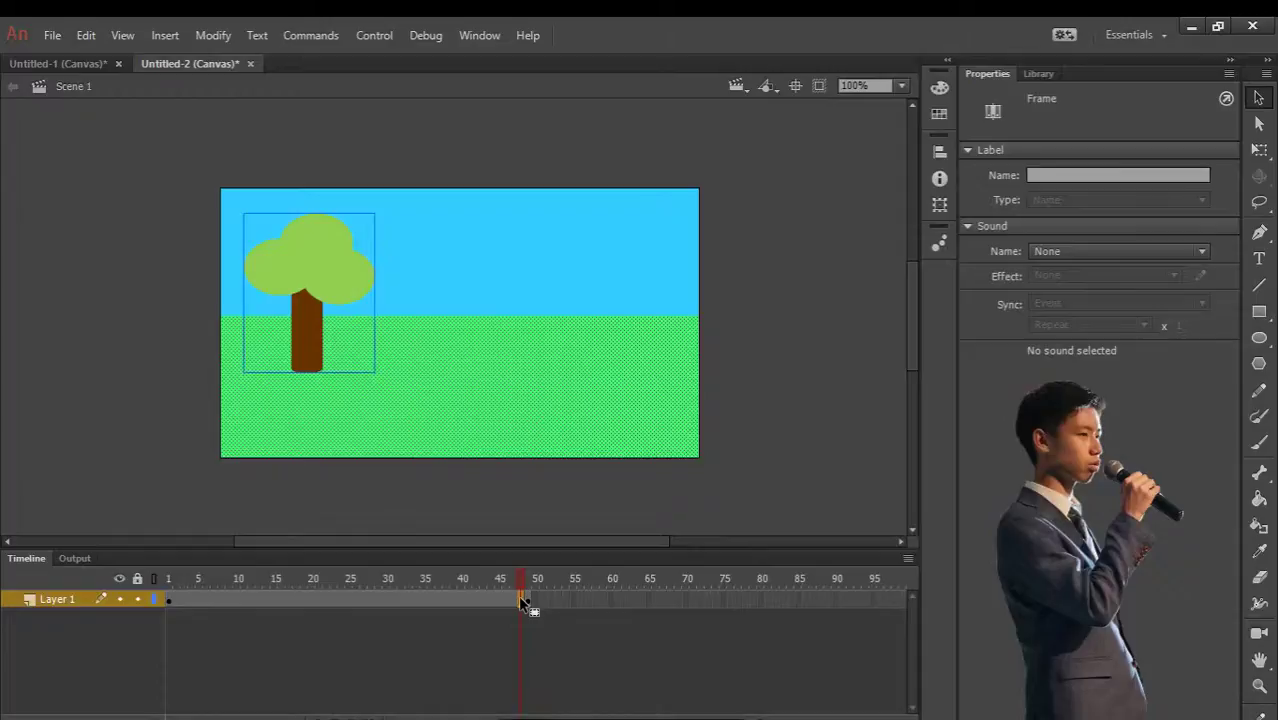
{"action": "mouse_move", "coordinate": [521, 600]}
{"action": "left_mouse_down"}
{"action": "mouse_move", "coordinate": [541, 604]}
{"action": "mouse_move", "coordinate": [522, 605]}
{"action": "left_mouse_up"}
{"action": "left_click", "coordinate": [527, 600]}
{"action": "left_click", "coordinate": [527, 600]}
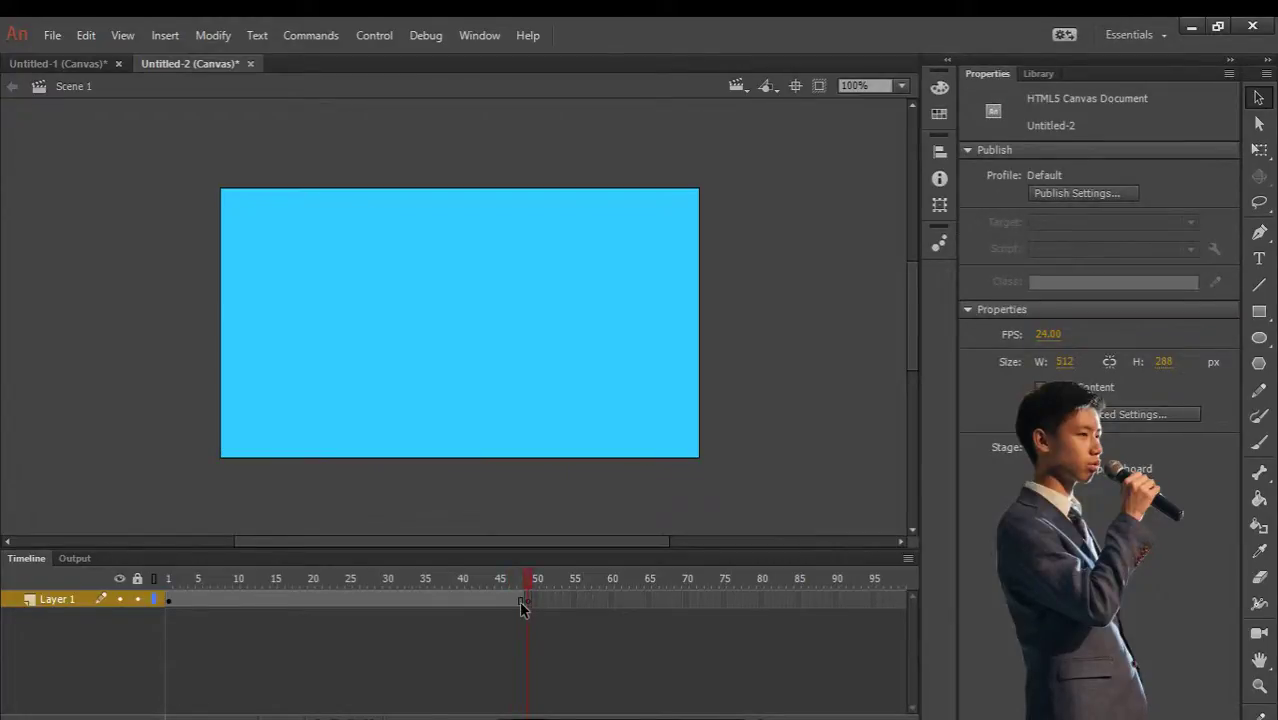
- Remove the extra frame 49 so Layer 1 ends with a keyframe at frame 48, and play the timeline
{"action": "left_click", "coordinate": [519, 600]}
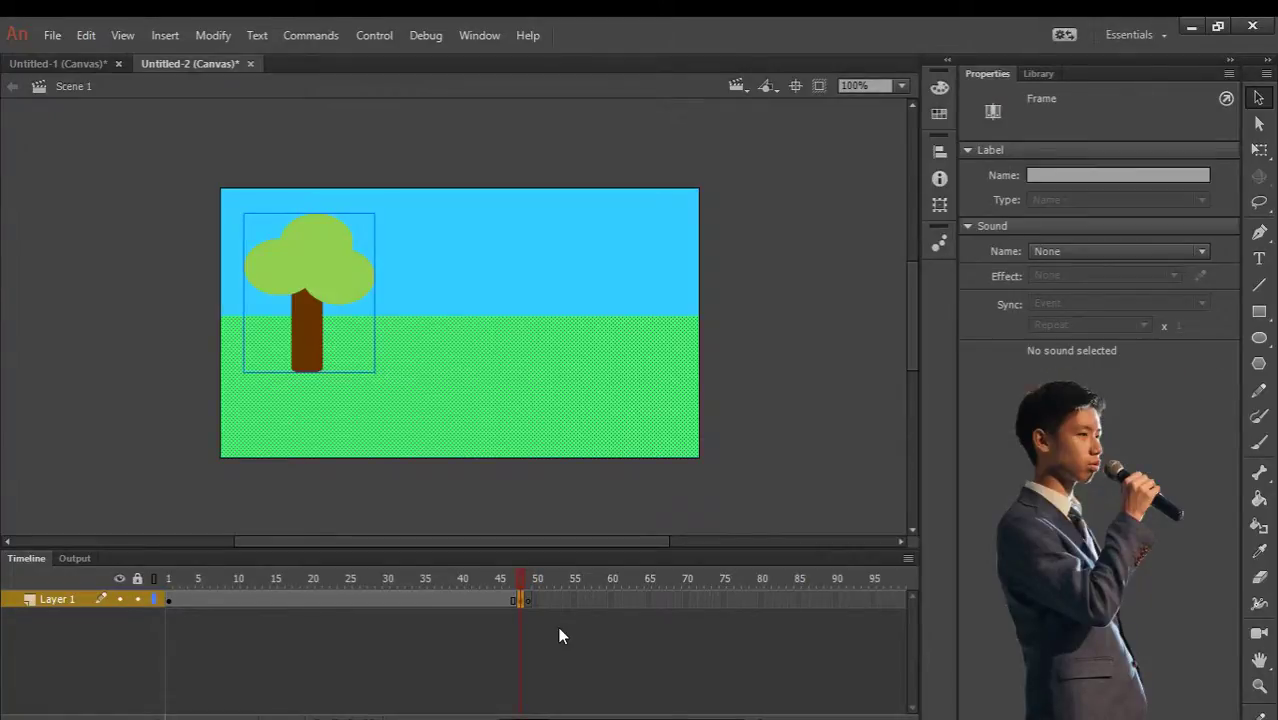
{"action": "key", "text": "period"}
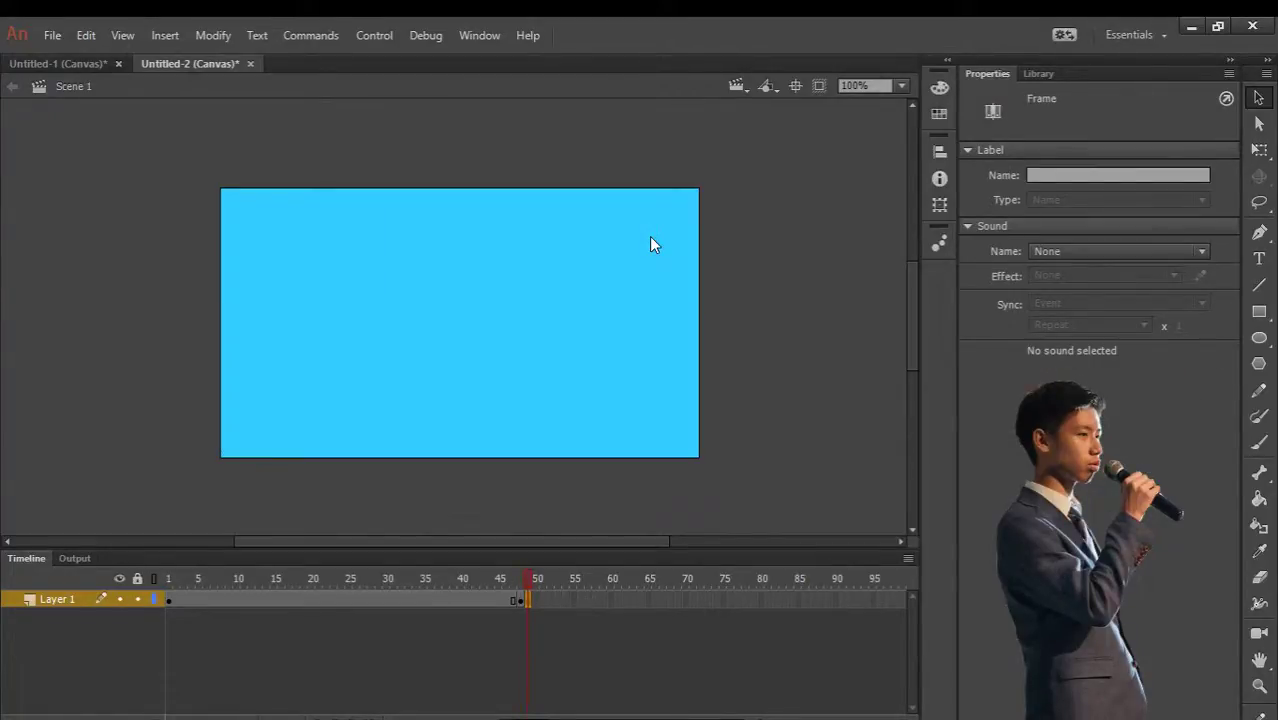
{"action": "key", "text": "comma"}
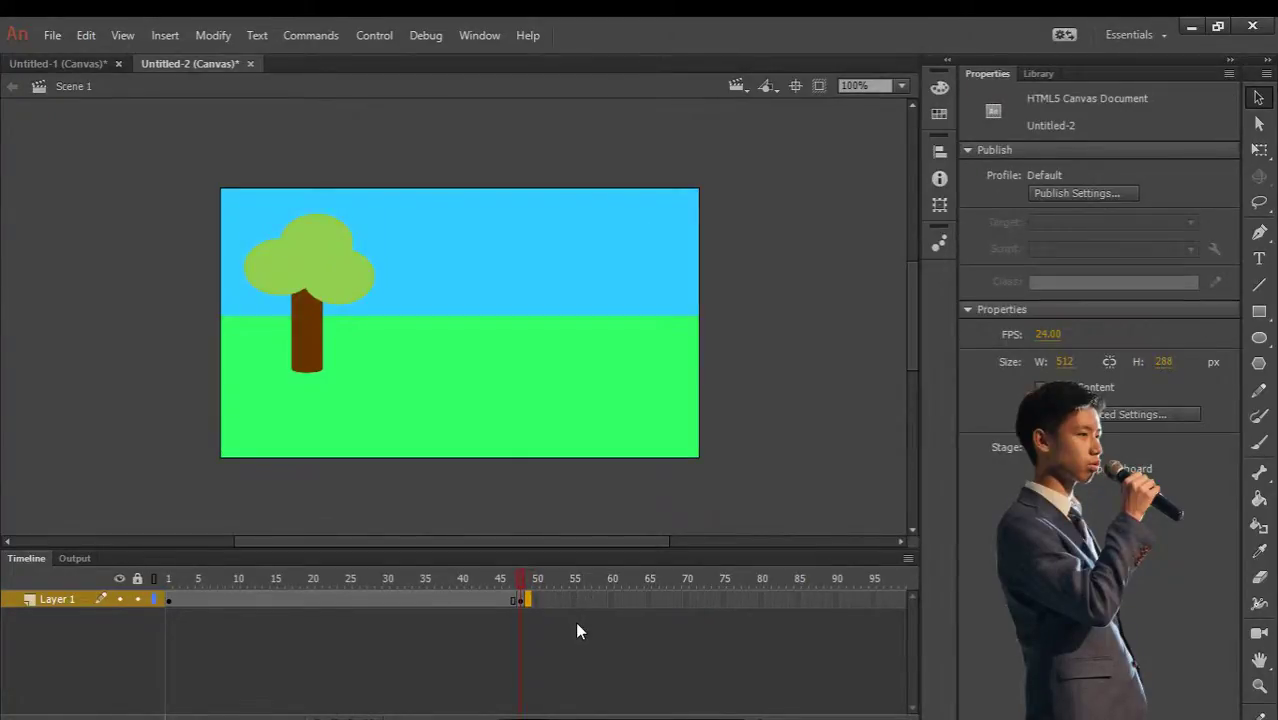
{"action": "left_click", "coordinate": [518, 600]}
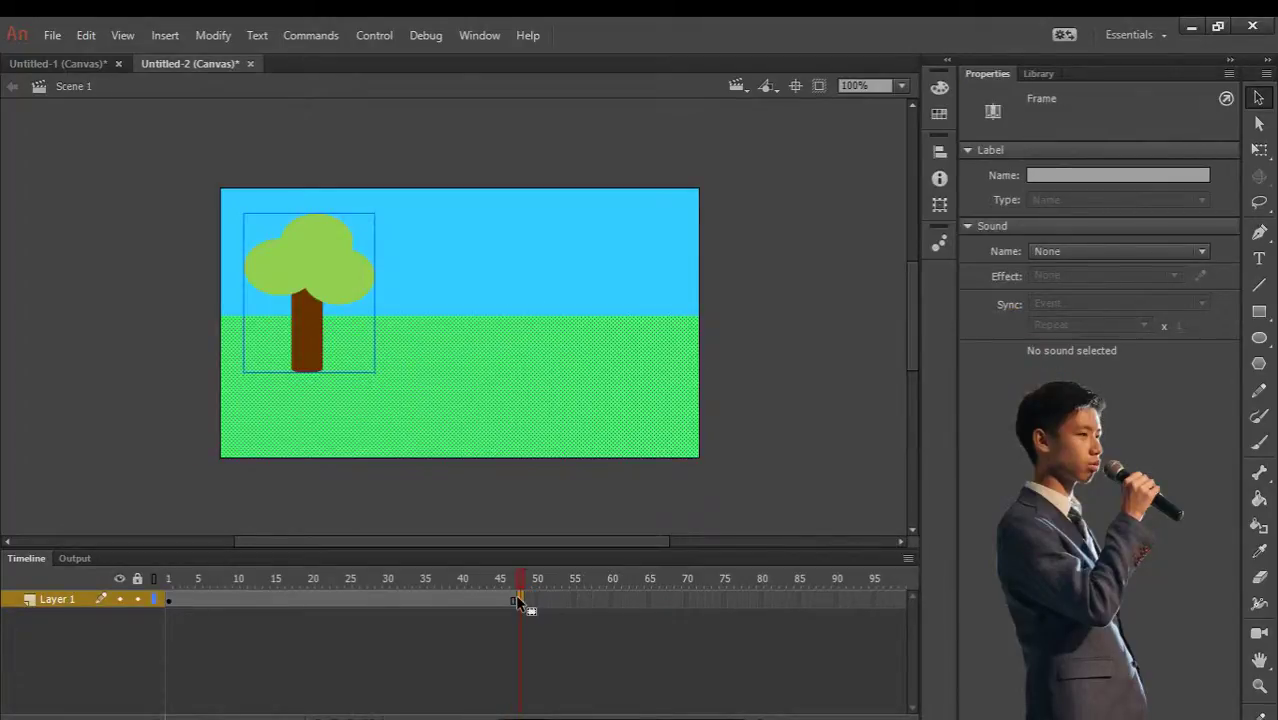
{"action": "key", "text": "Return"}
- Add a new layer above Layer 1 and rename Layer 1 to BackGround
{"action": "left_click", "coordinate": [27, 694]}
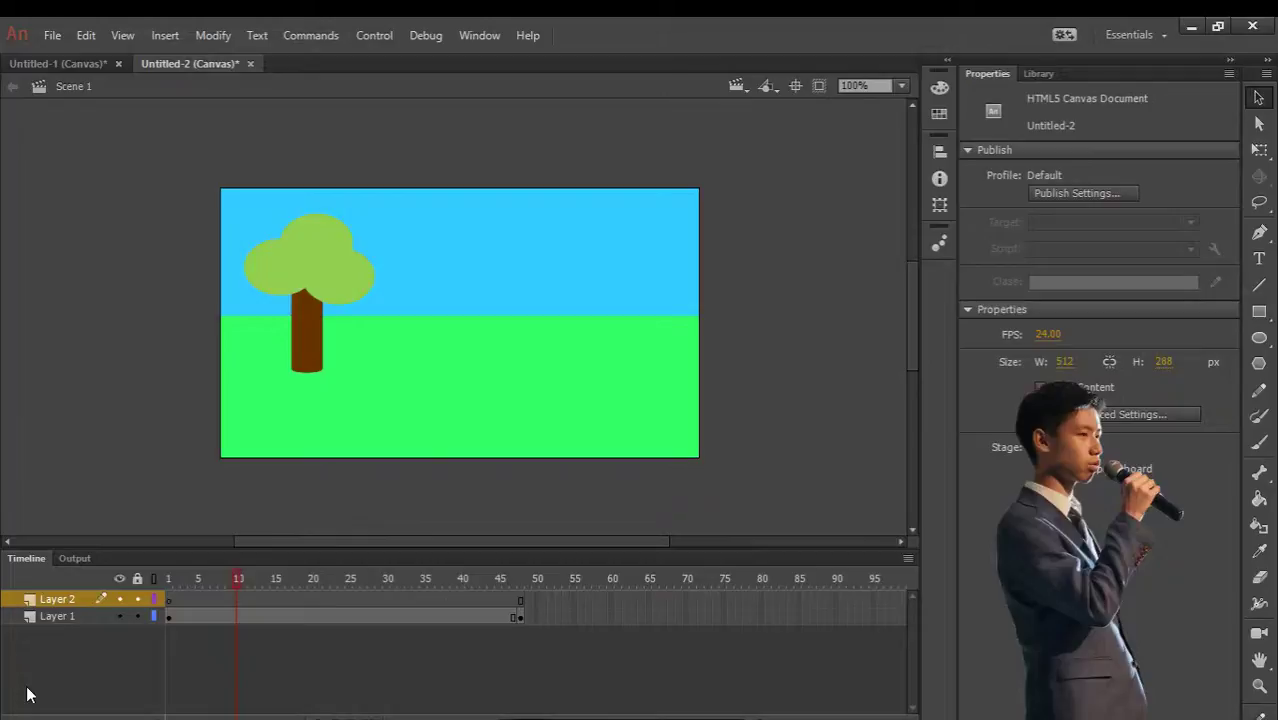
{"action": "double_click", "coordinate": [57, 615]}
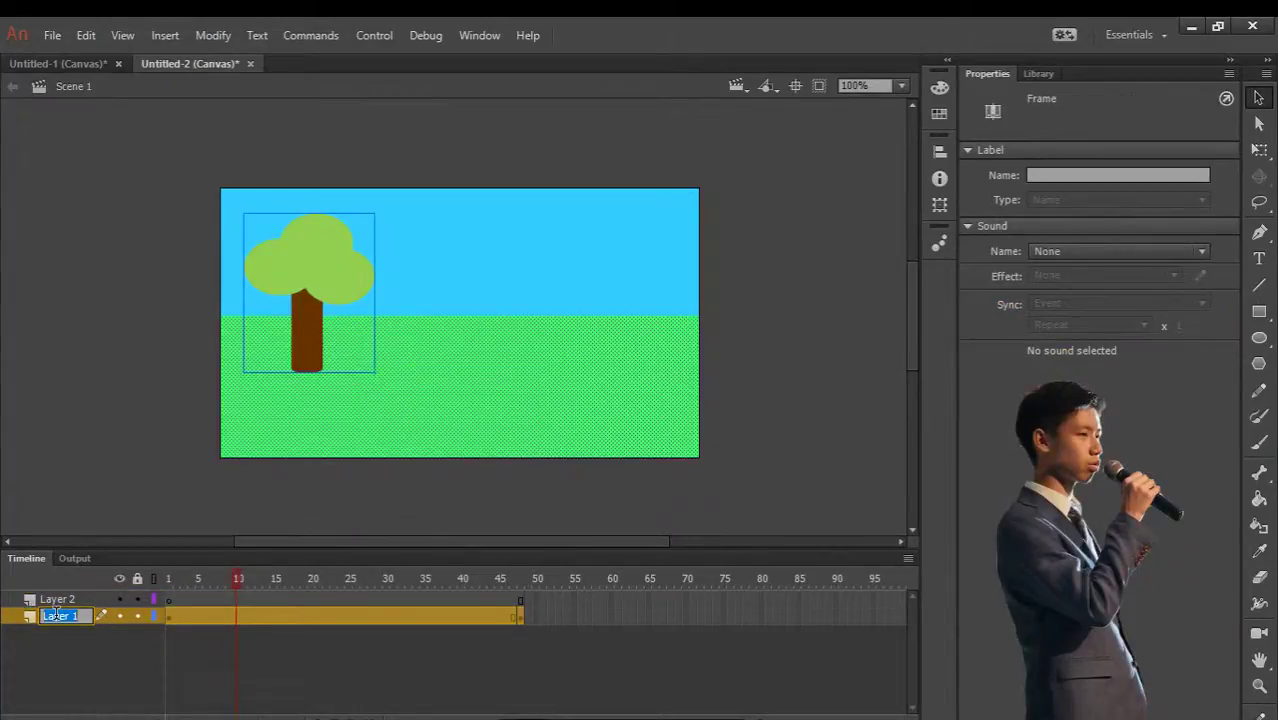
{"action": "type", "text": "BackGround"}
{"action": "left_click", "coordinate": [98, 666]}
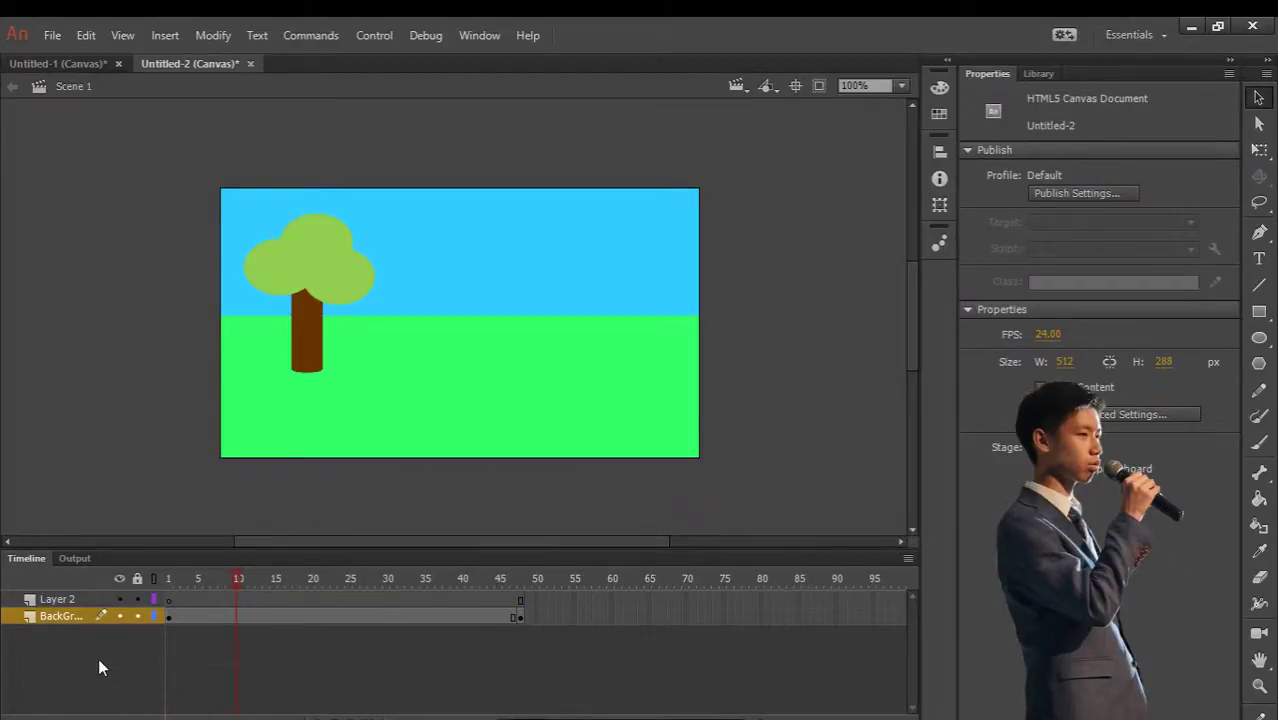
- Place letterT.png on Layer 2 at frame 10, just outside the stage's left edge at about X -45, Y 17, and shift the tree slightly left
{"action": "left_click", "coordinate": [106, 599]}
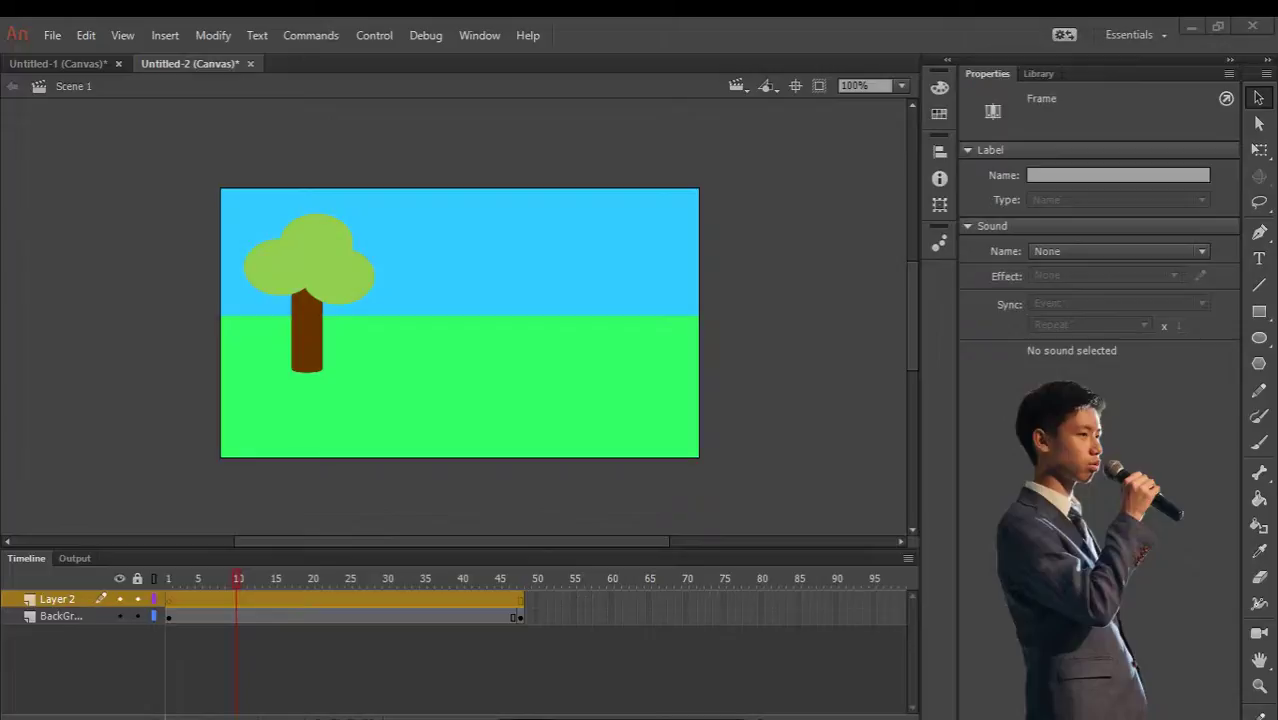
{"action": "left_click_drag", "start_coordinate": [463, 336], "coordinate": [224, 227]}
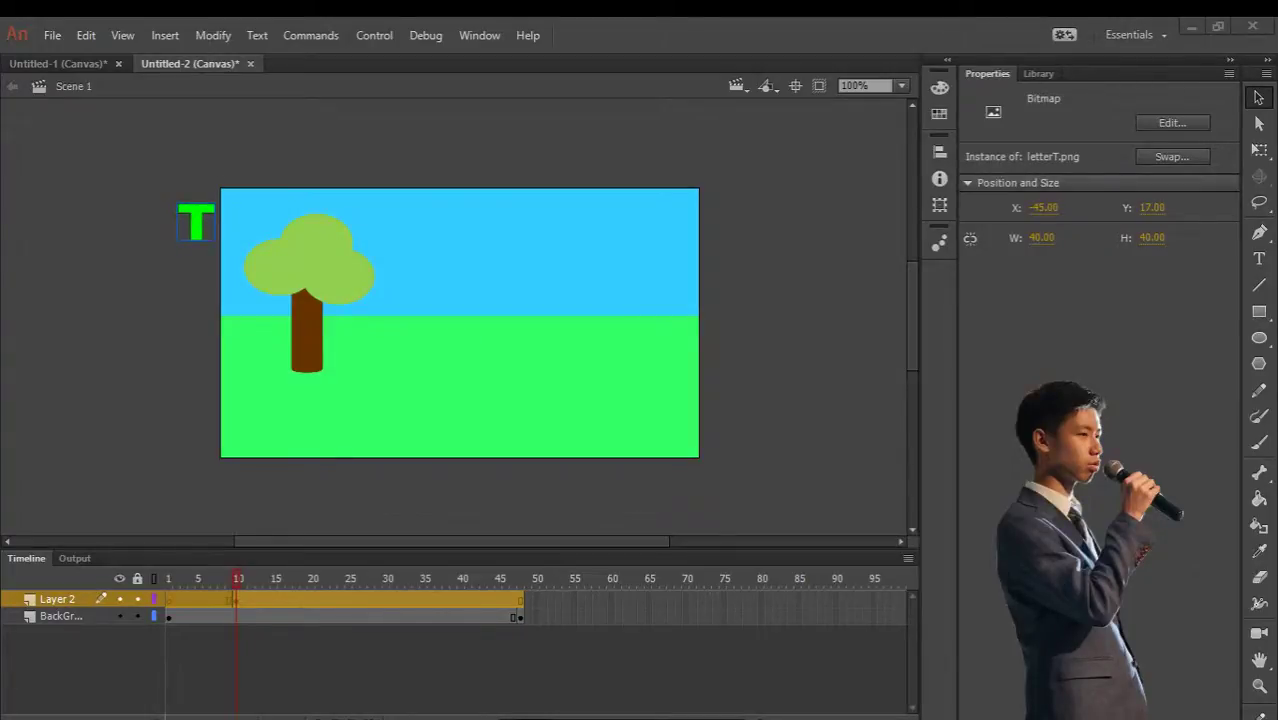
{"action": "left_click_drag", "start_coordinate": [305, 268], "coordinate": [291, 264]}
{"action": "key", "text": "ctrl+shift+a"}
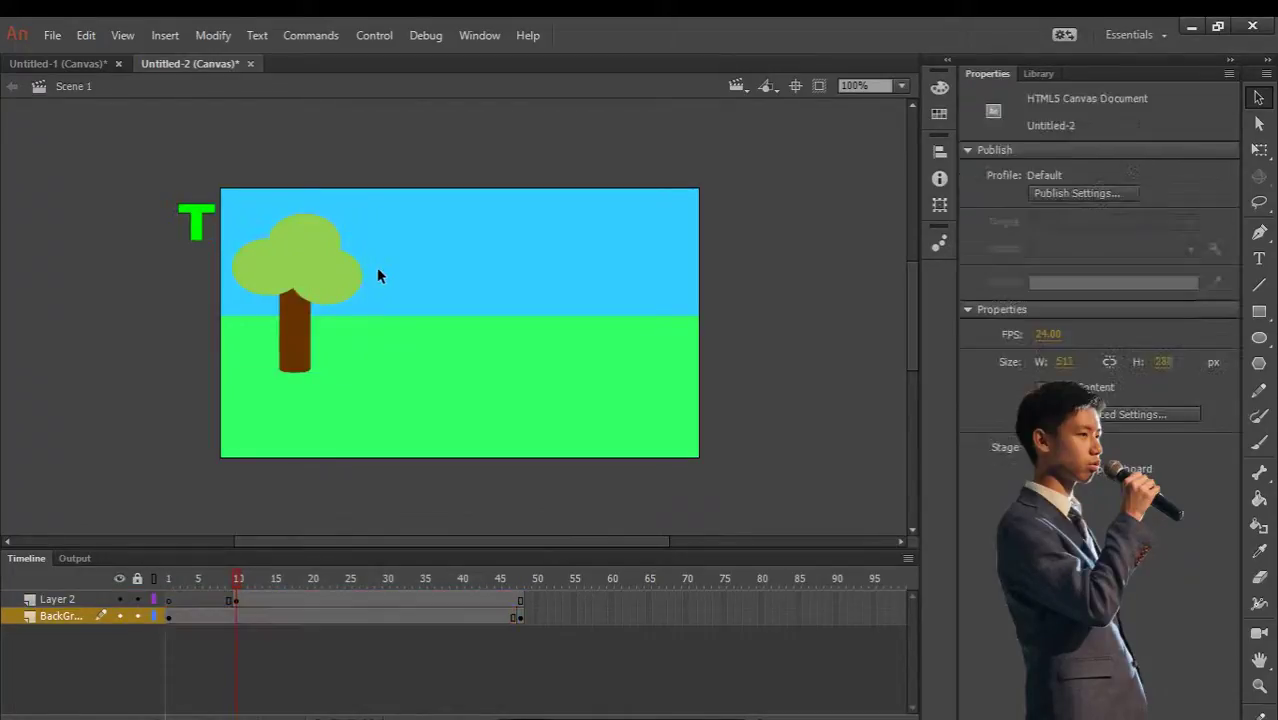
- Add a layer named Path above Layer 2 and rename Layer 2 to T
{"action": "left_click", "coordinate": [193, 227]}
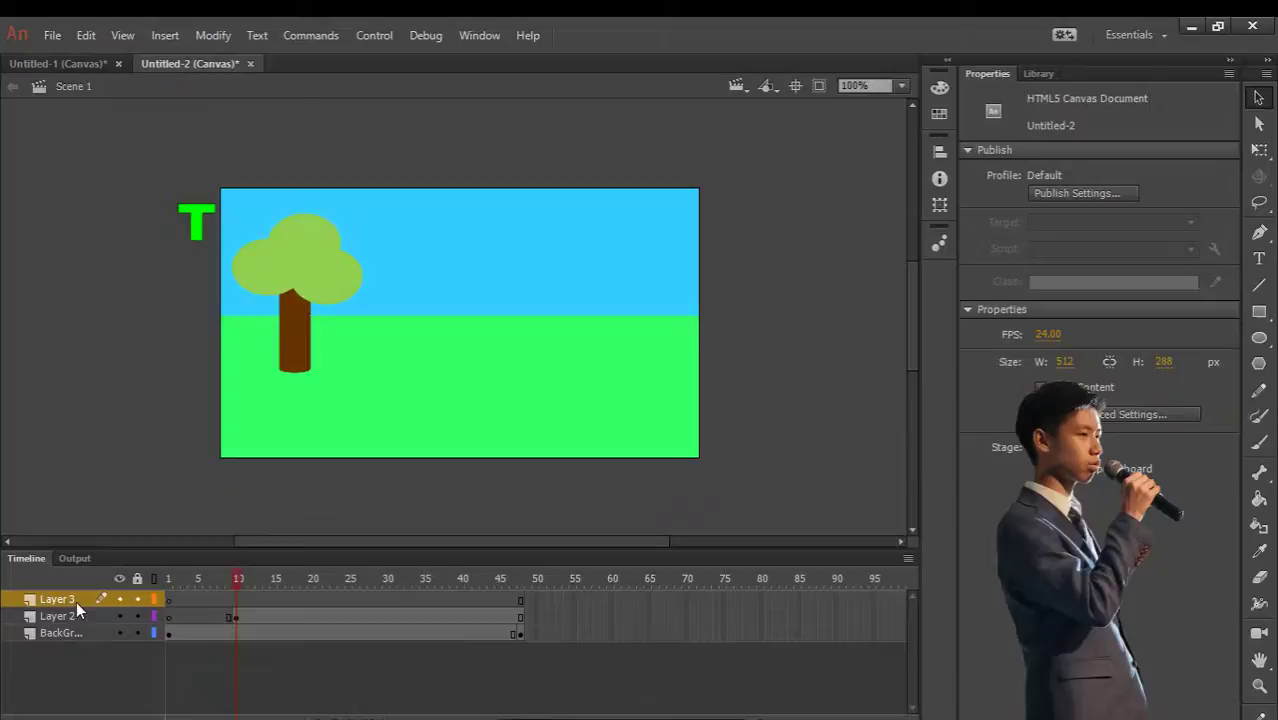
{"action": "double_click", "coordinate": [60, 599]}
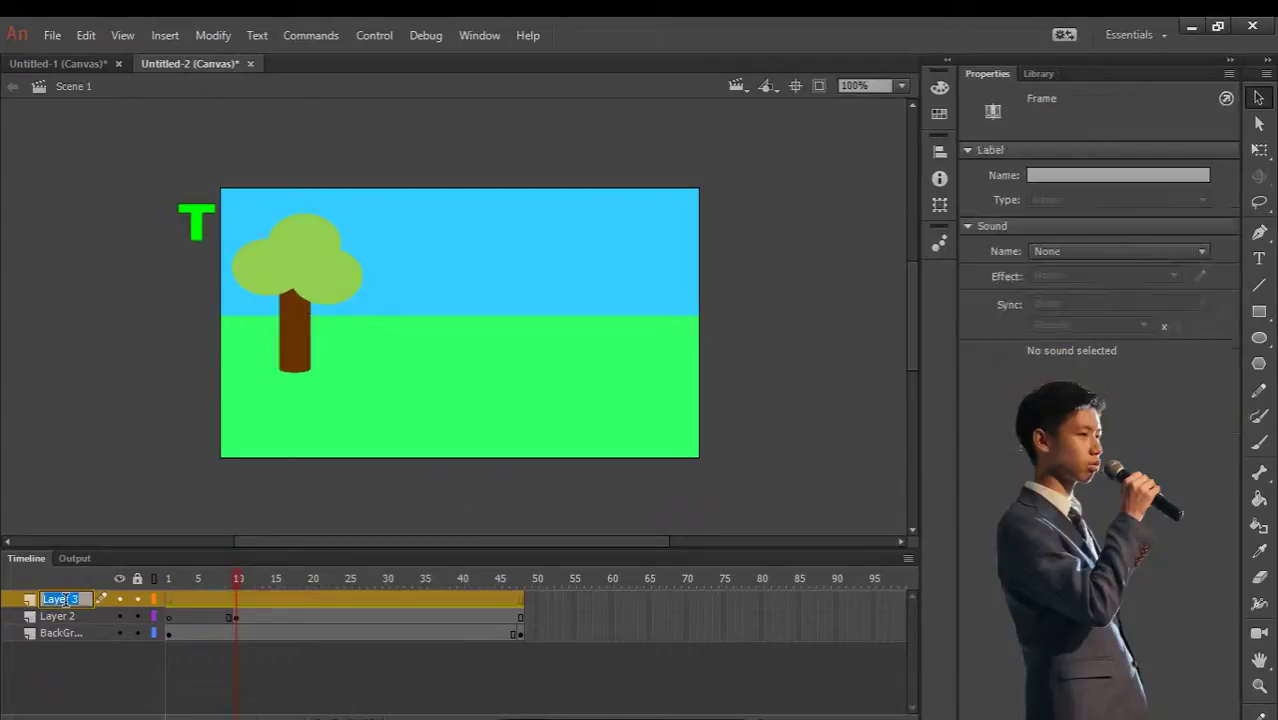
{"action": "type", "text": "Path"}
{"action": "left_click", "coordinate": [57, 616]}
{"action": "double_click", "coordinate": [57, 616]}
{"action": "type", "text": "T"}
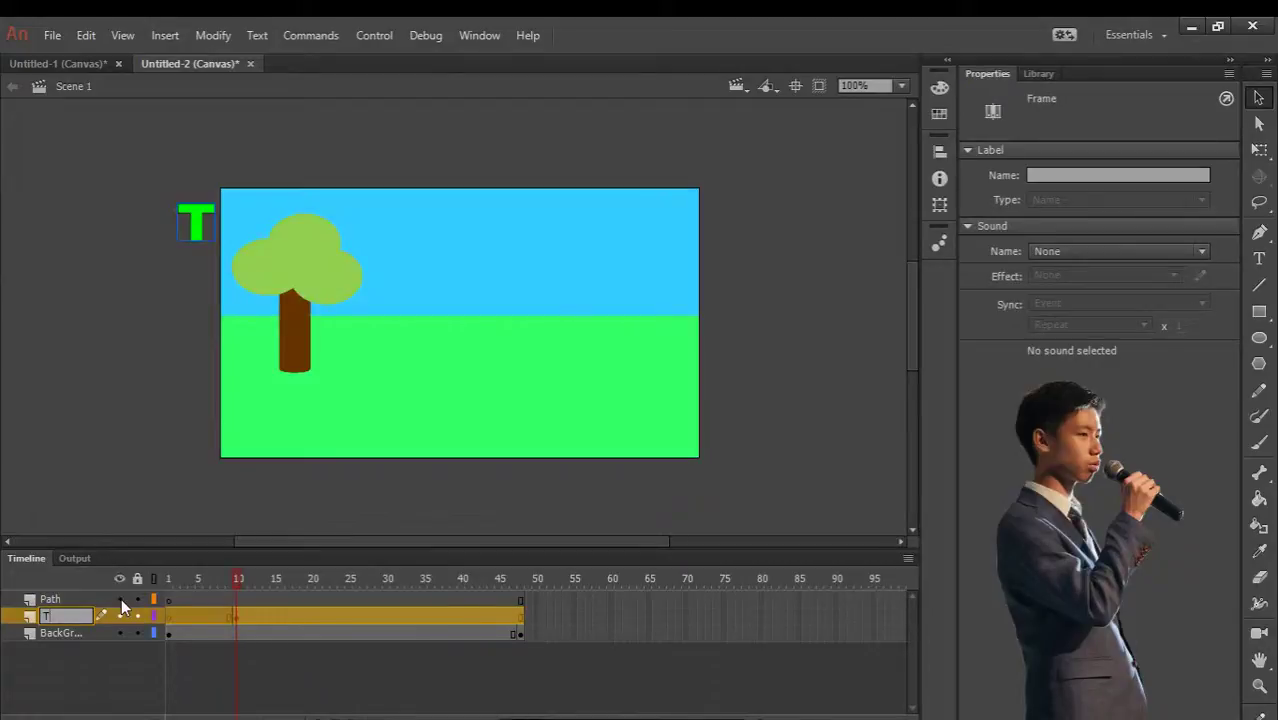
{"action": "key", "text": "Return"}
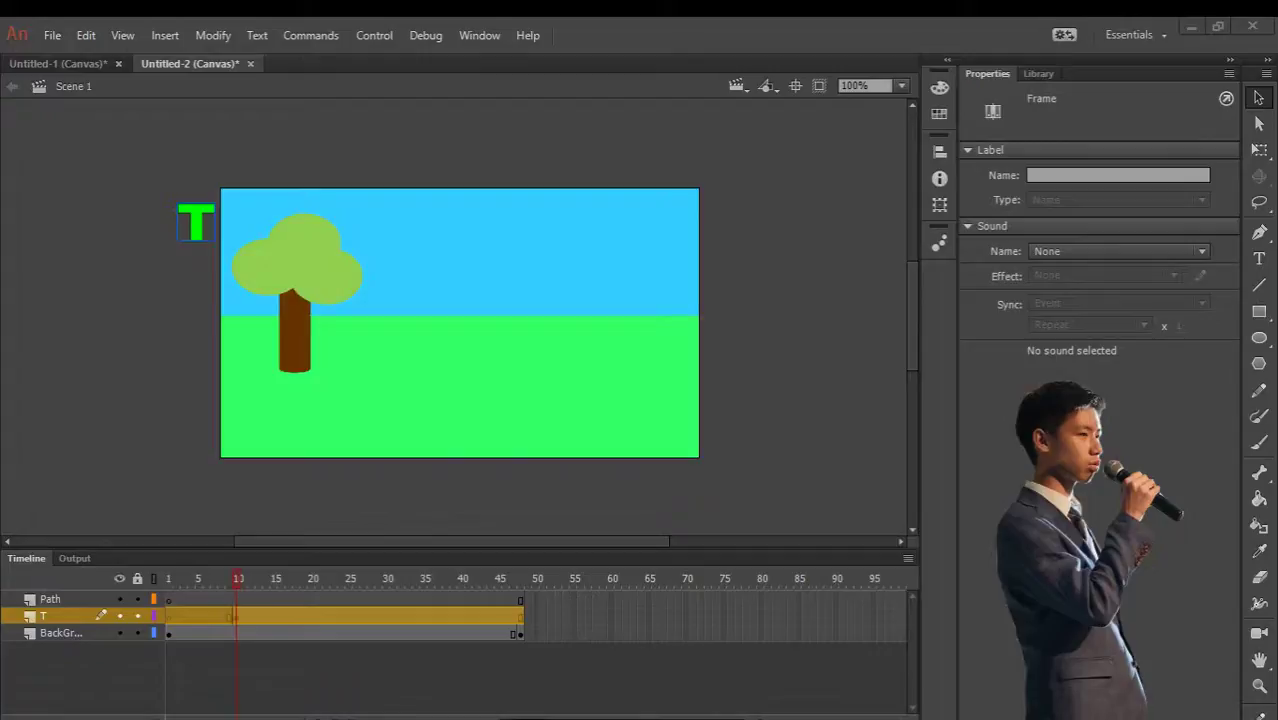
- Delete the letter T from the T layer's frame 10 span, and add blank keyframes at frame 48 on the T and Path layers
{"action": "left_click", "coordinate": [525, 624]}
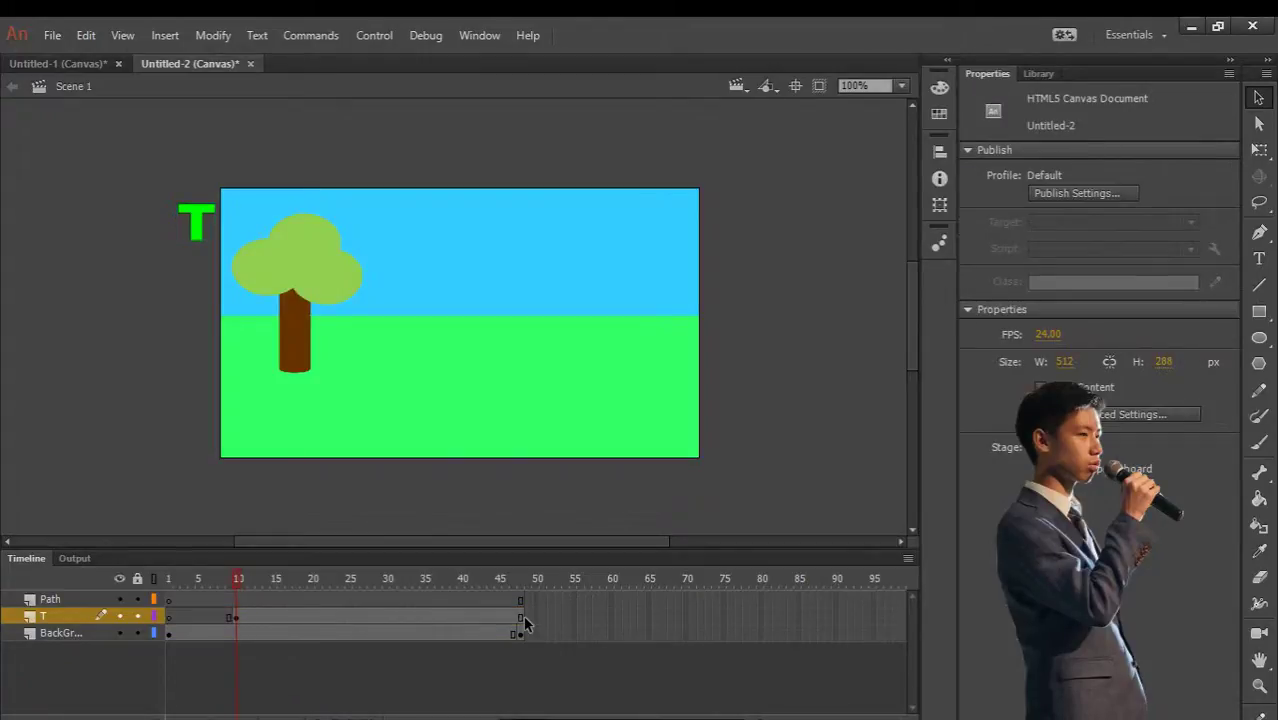
{"action": "left_click", "coordinate": [517, 618]}
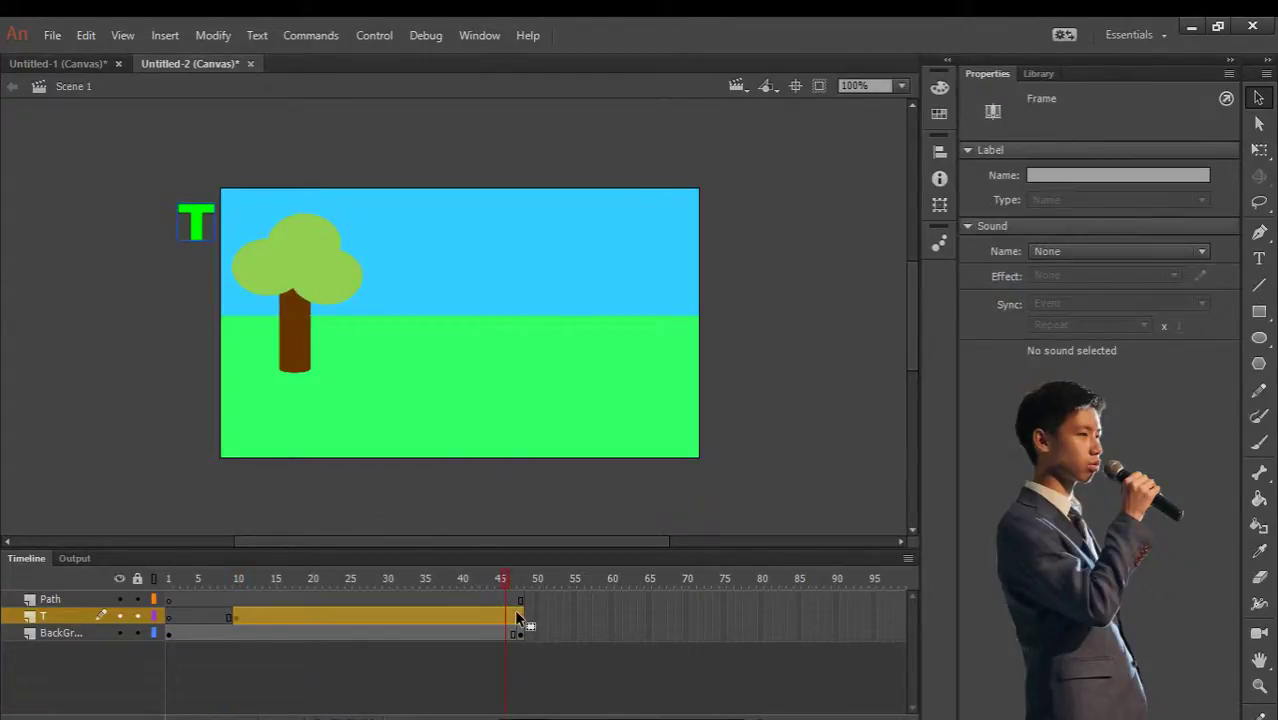
{"action": "key", "text": "Delete"}
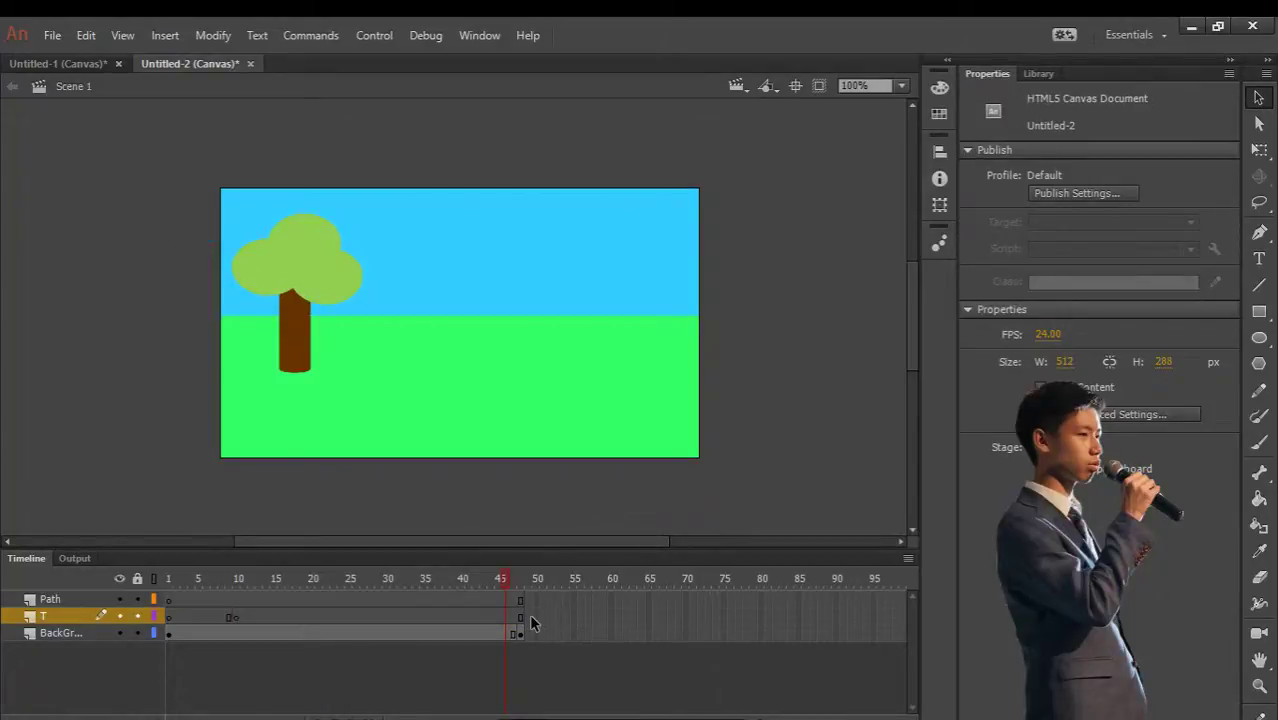
{"action": "left_click", "coordinate": [521, 617]}
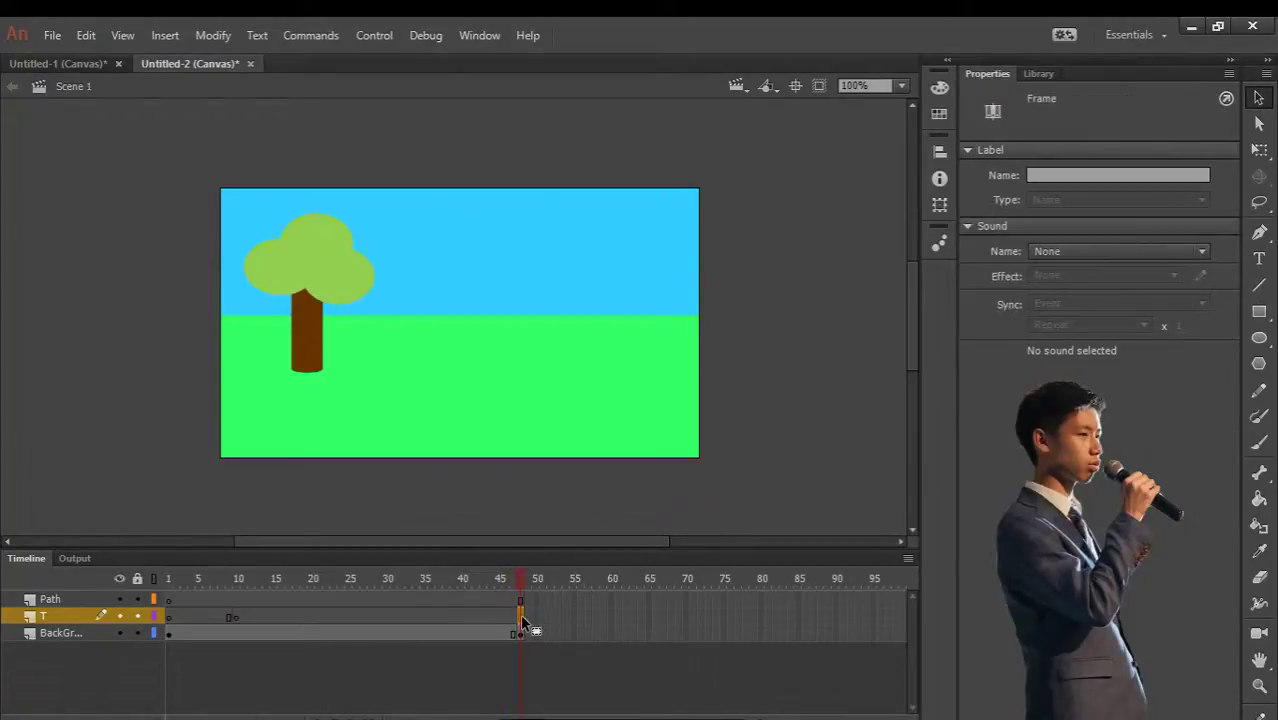
{"action": "left_click", "coordinate": [624, 232]}
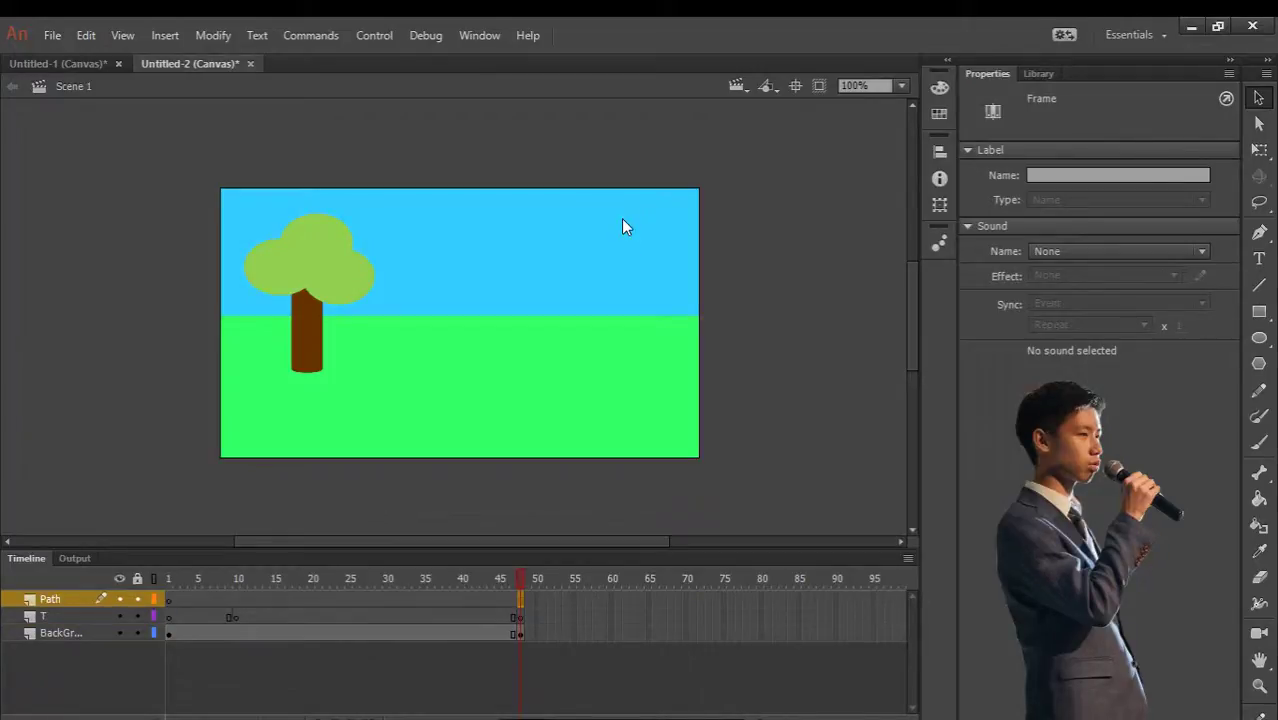
{"action": "key", "text": "Return"}
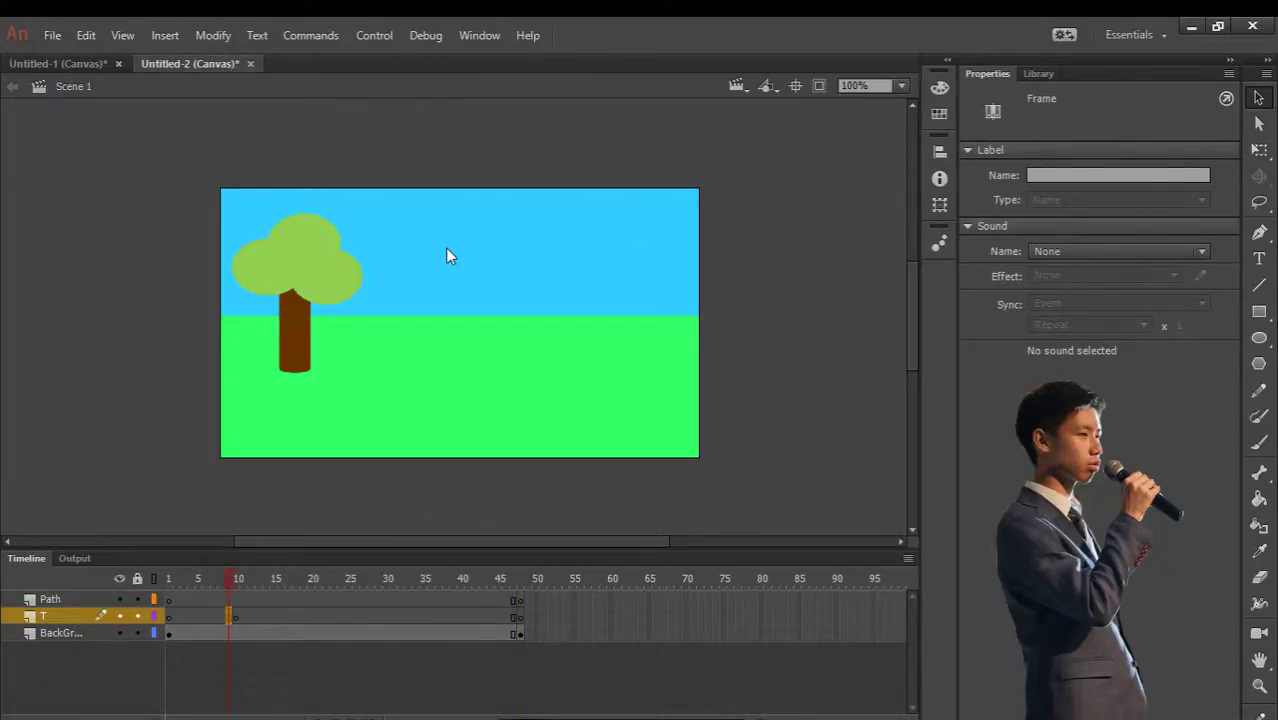
- Remove all frames from the T layer and rebuild it as an empty span with a blank keyframe at frame 48
{"action": "left_click", "coordinate": [233, 619]}
{"action": "left_click", "coordinate": [512, 620]}
{"action": "left_click_drag", "start_coordinate": [513, 618], "coordinate": [168, 618]}
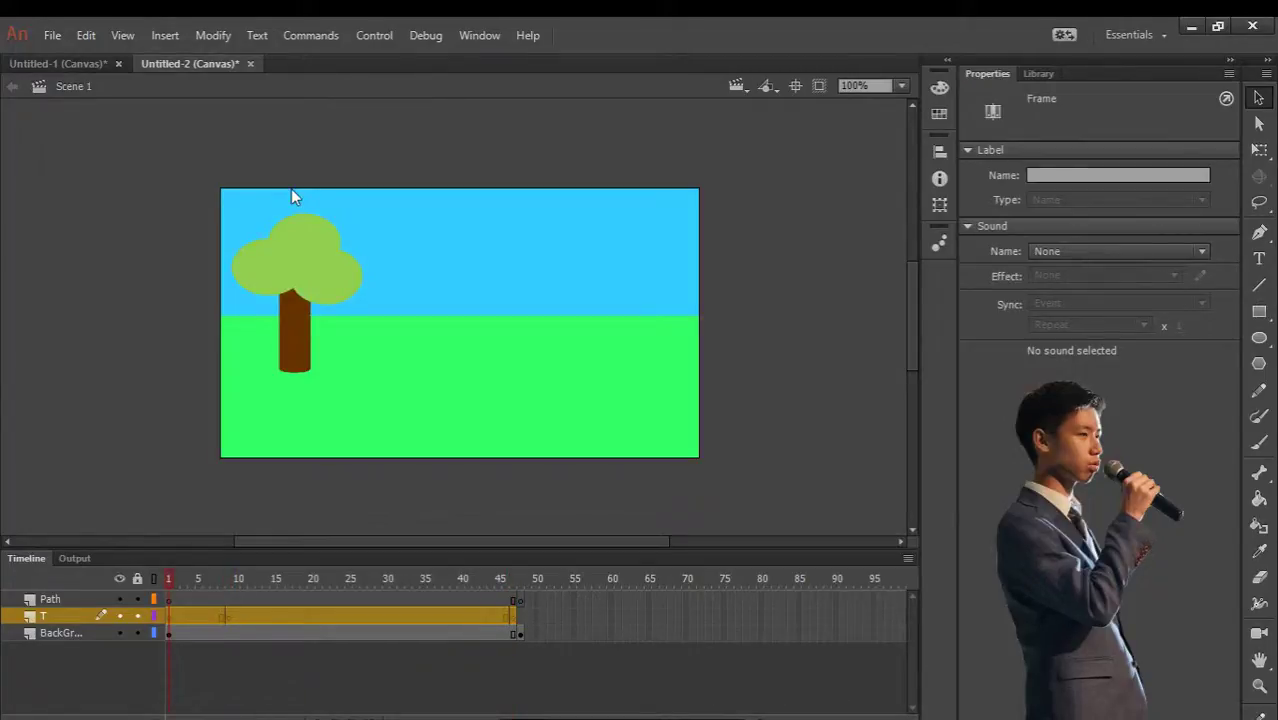
{"action": "left_click", "coordinate": [515, 618]}
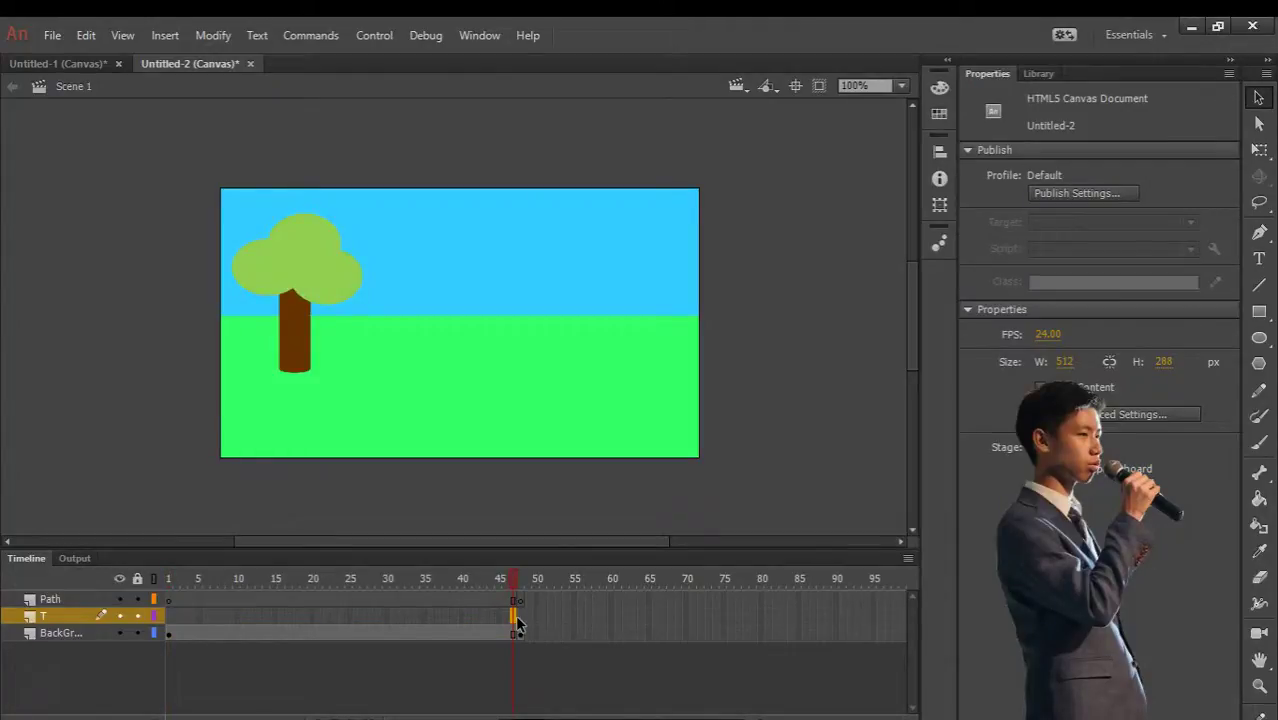
{"action": "left_click", "coordinate": [519, 618]}
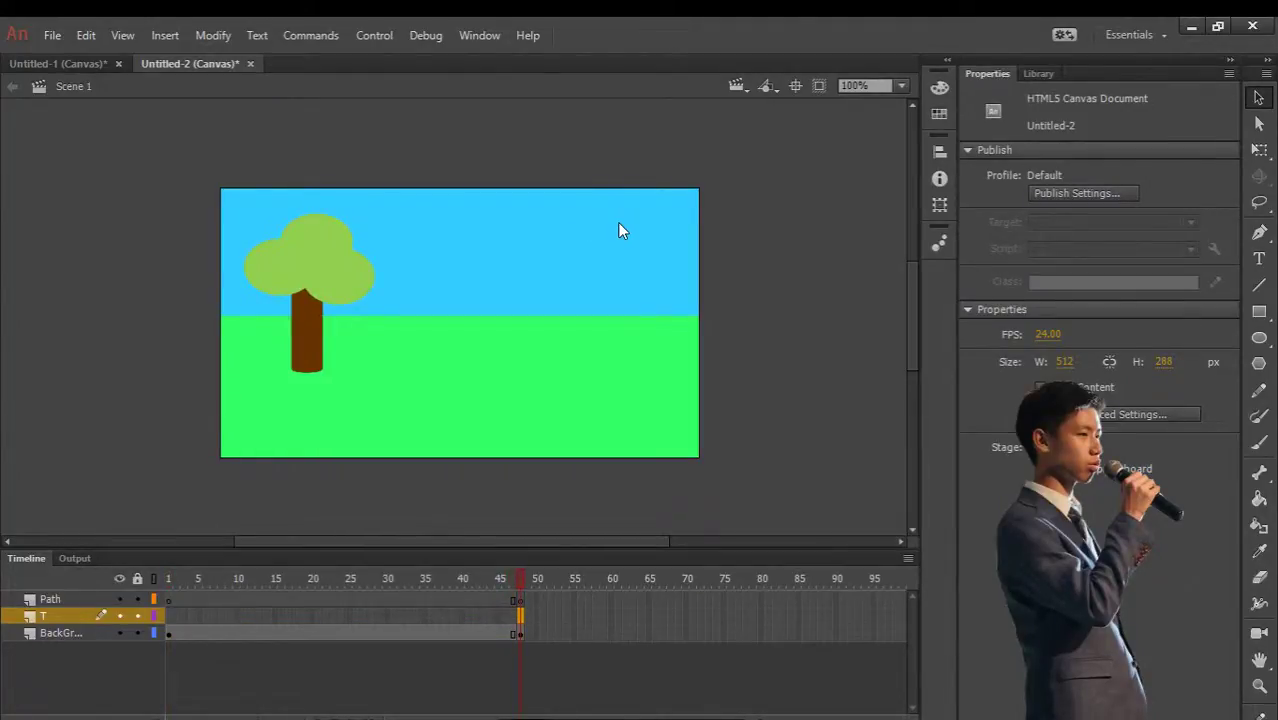
- Clear the Path layer's frames and recreate them as an empty span with a blank keyframe at frame 48
{"action": "left_click_drag", "start_coordinate": [515, 600], "coordinate": [152, 607]}
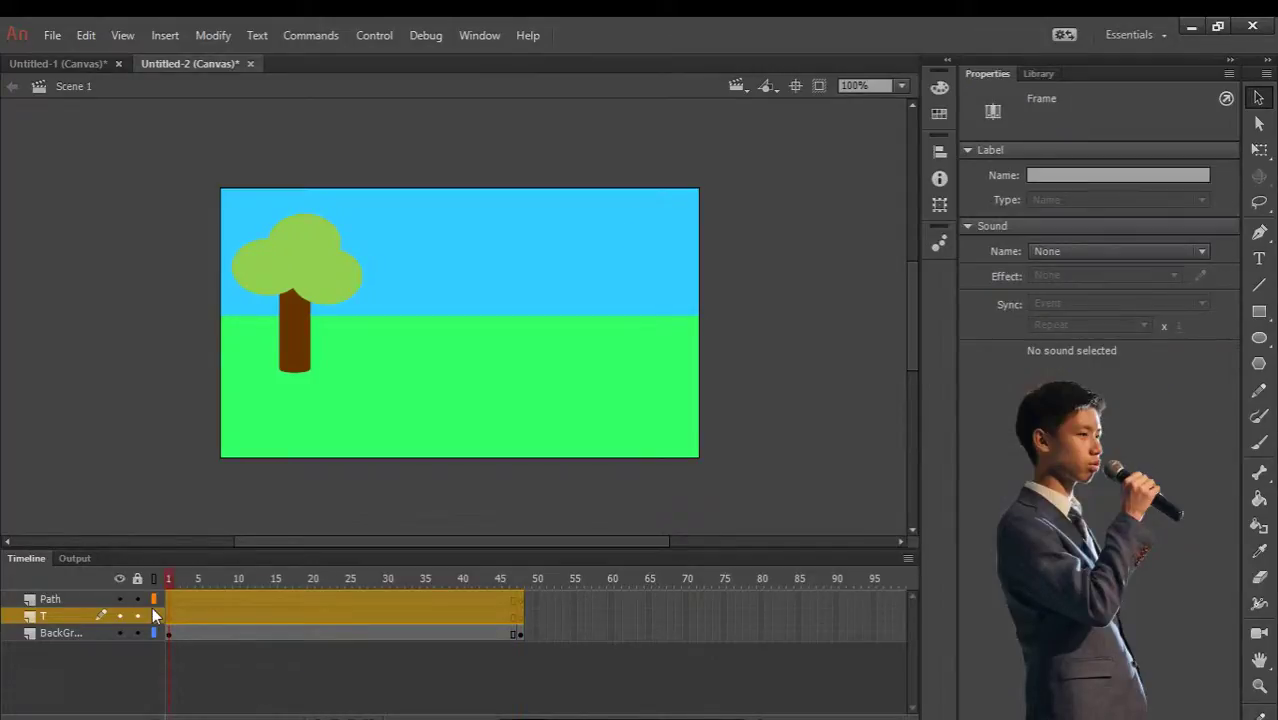
{"action": "left_click", "coordinate": [309, 179]}
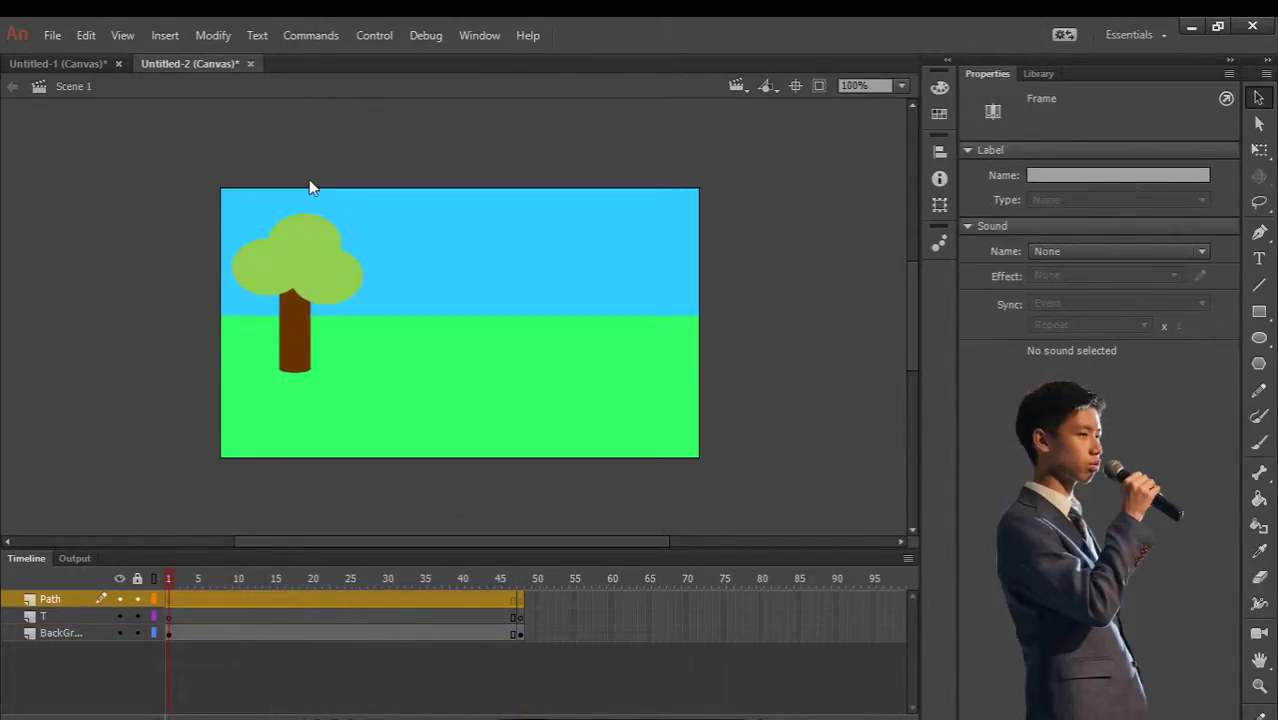
{"action": "left_click", "coordinate": [521, 598]}
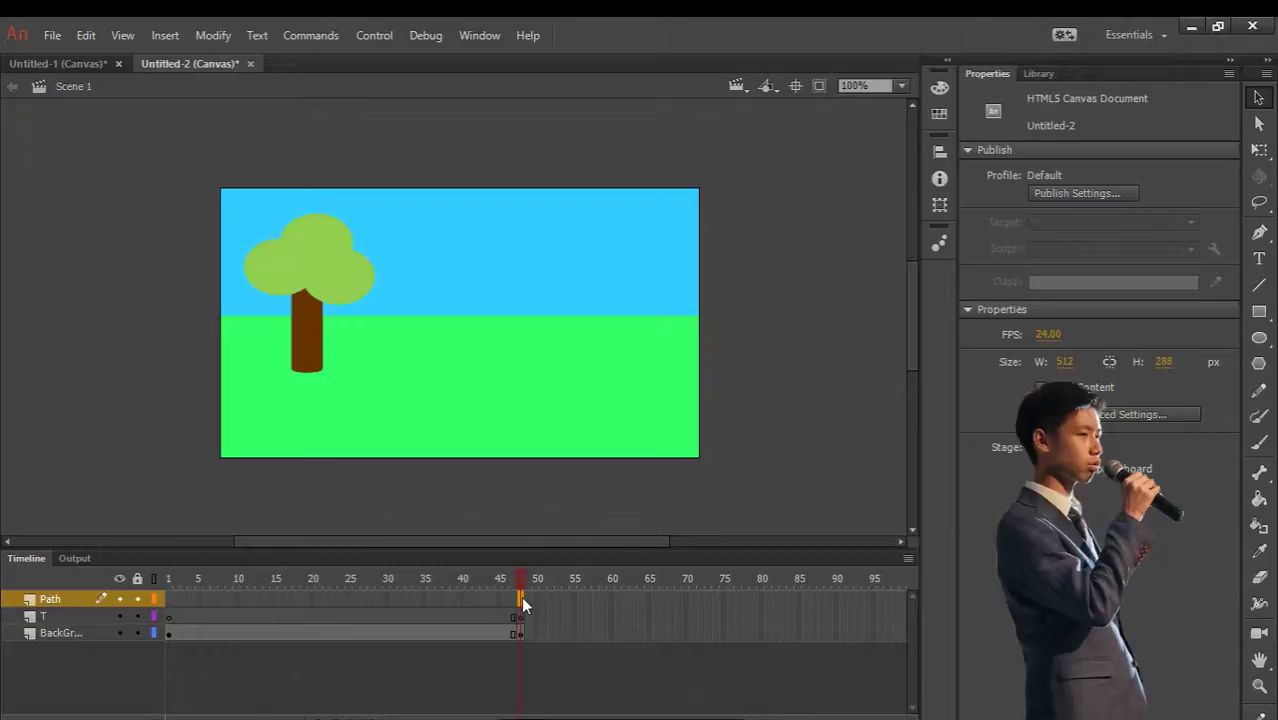
{"action": "left_click", "coordinate": [538, 617]}
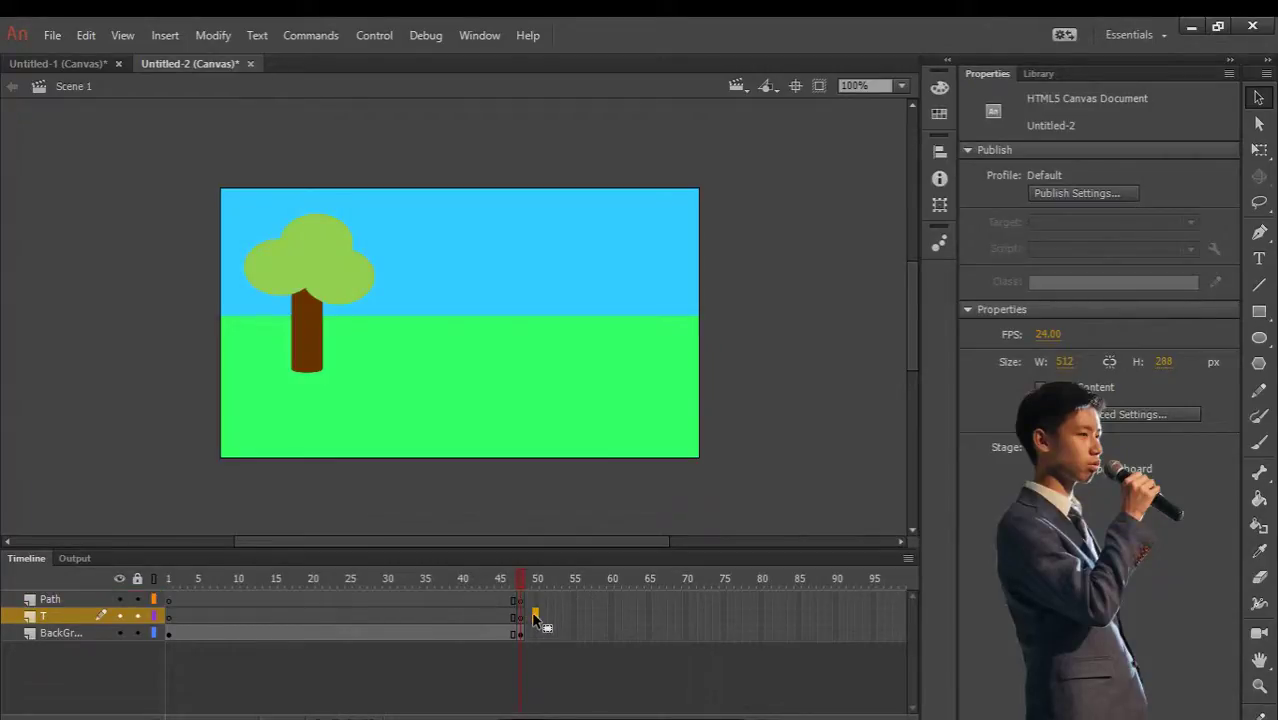
{"action": "left_click", "coordinate": [528, 599]}
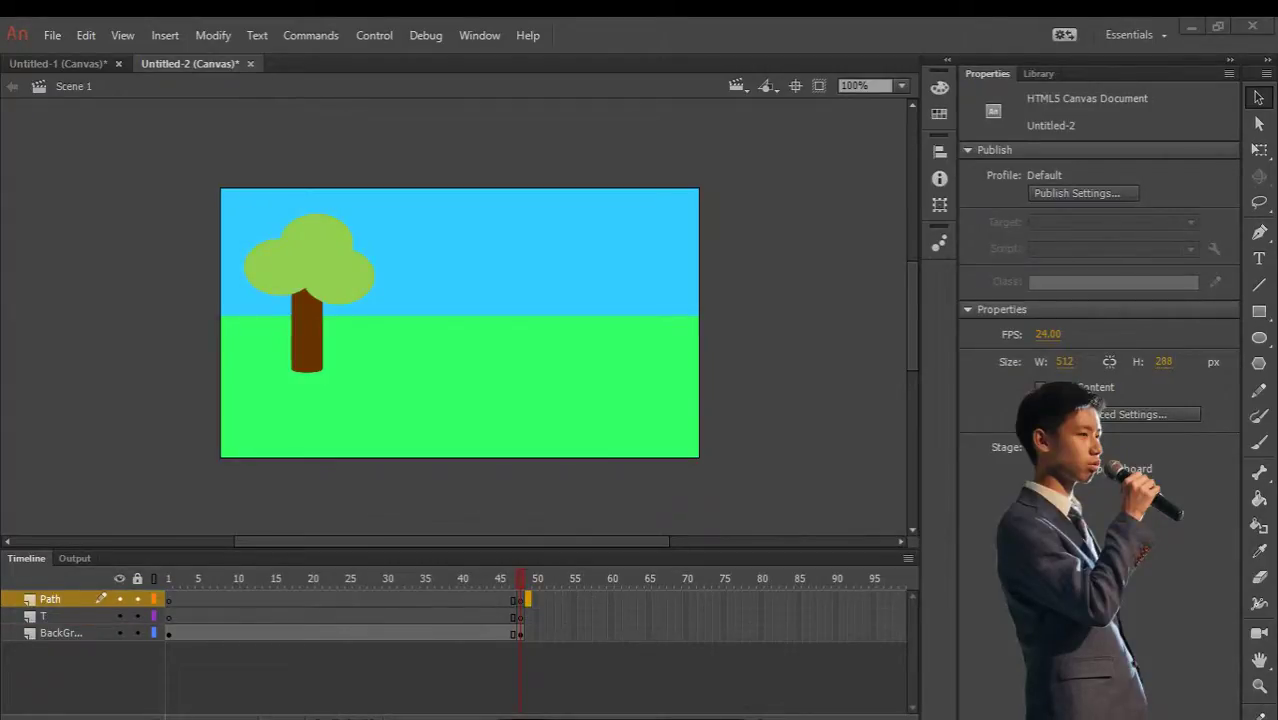
- Try nudging the BackGround layer's tree and ground to the right, and nudge them back to the stage's edge
{"action": "left_click", "coordinate": [354, 634]}
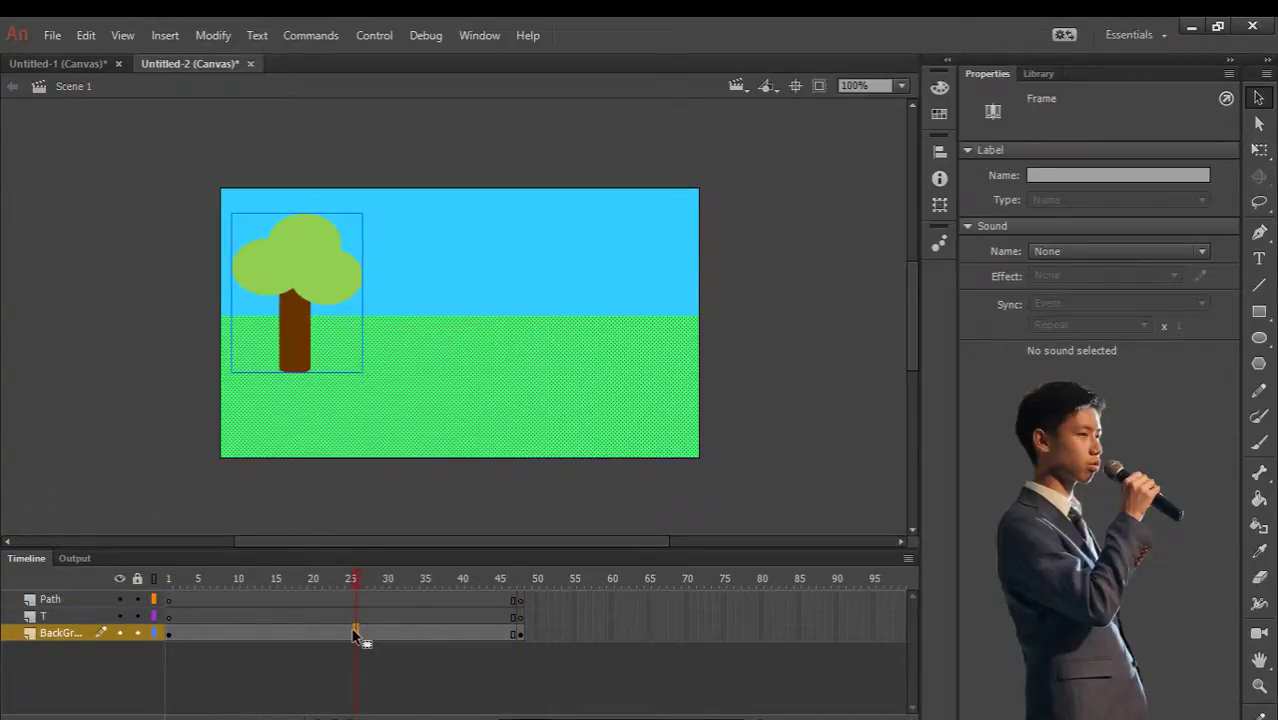
{"action": "key", "text": "shift+Right"}
{"action": "key", "text": "shift+Right"}
{"action": "key", "text": "shift+Right"}
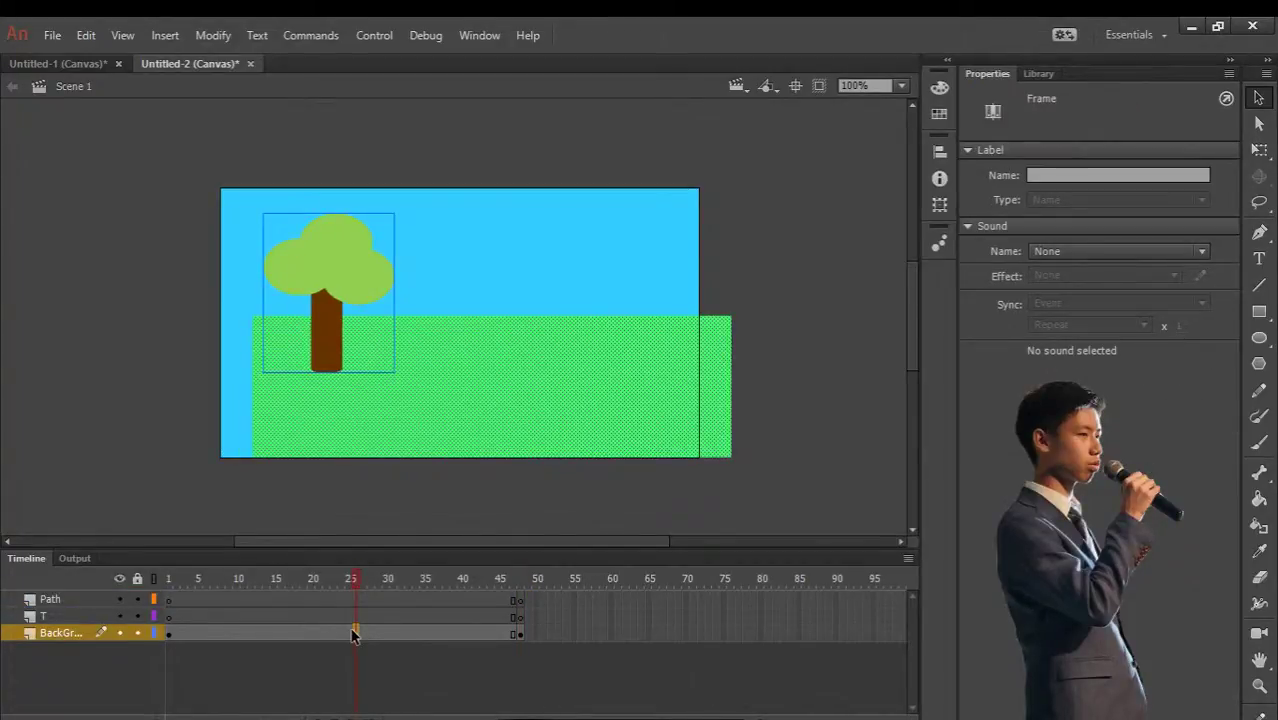
{"action": "key", "text": "Left"}
{"action": "key", "text": "Left"}
{"action": "key", "text": "Left"}
{"action": "key", "text": "Left"}
{"action": "key", "text": "Left"}
{"action": "key", "text": "Left"}
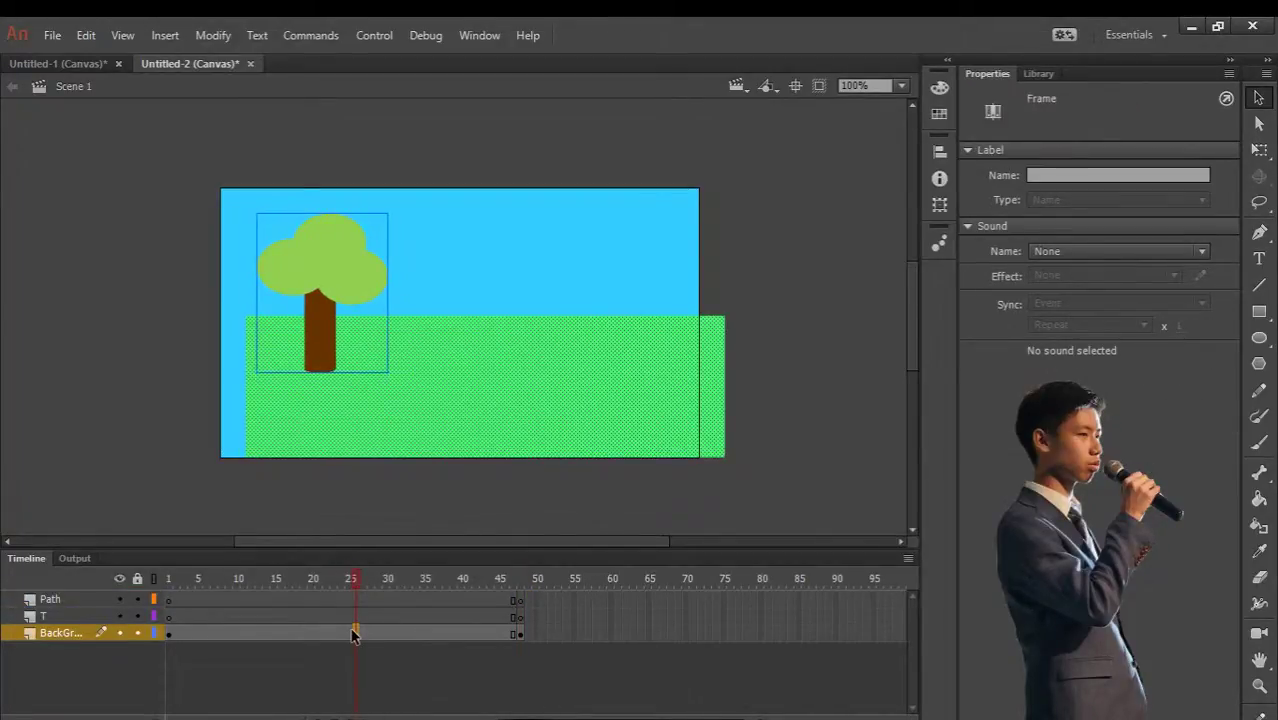
{"action": "key", "text": "shift+Left"}
{"action": "key", "text": "shift+Left"}
{"action": "key", "text": "shift+Left"}
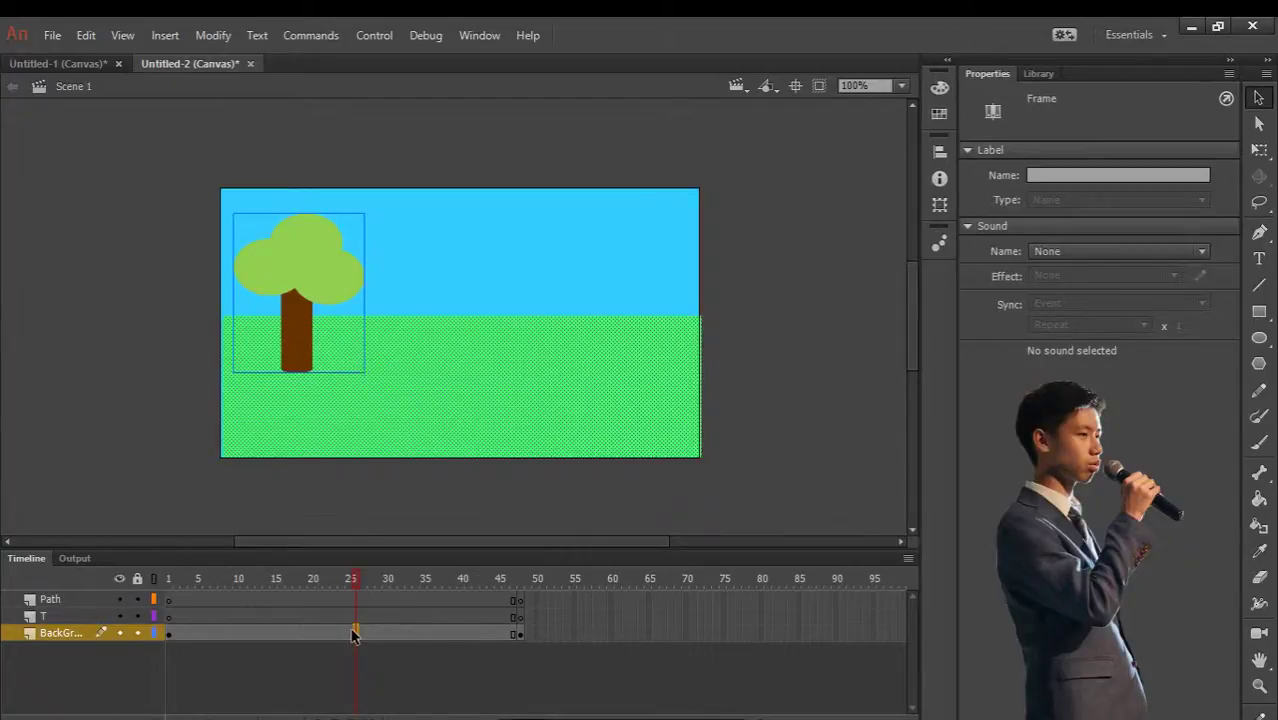
- Replace the BackGround layer's keyframe at frame 48 with one that repeats the tree and ground of the preceding frames
{"action": "left_click", "coordinate": [466, 639]}
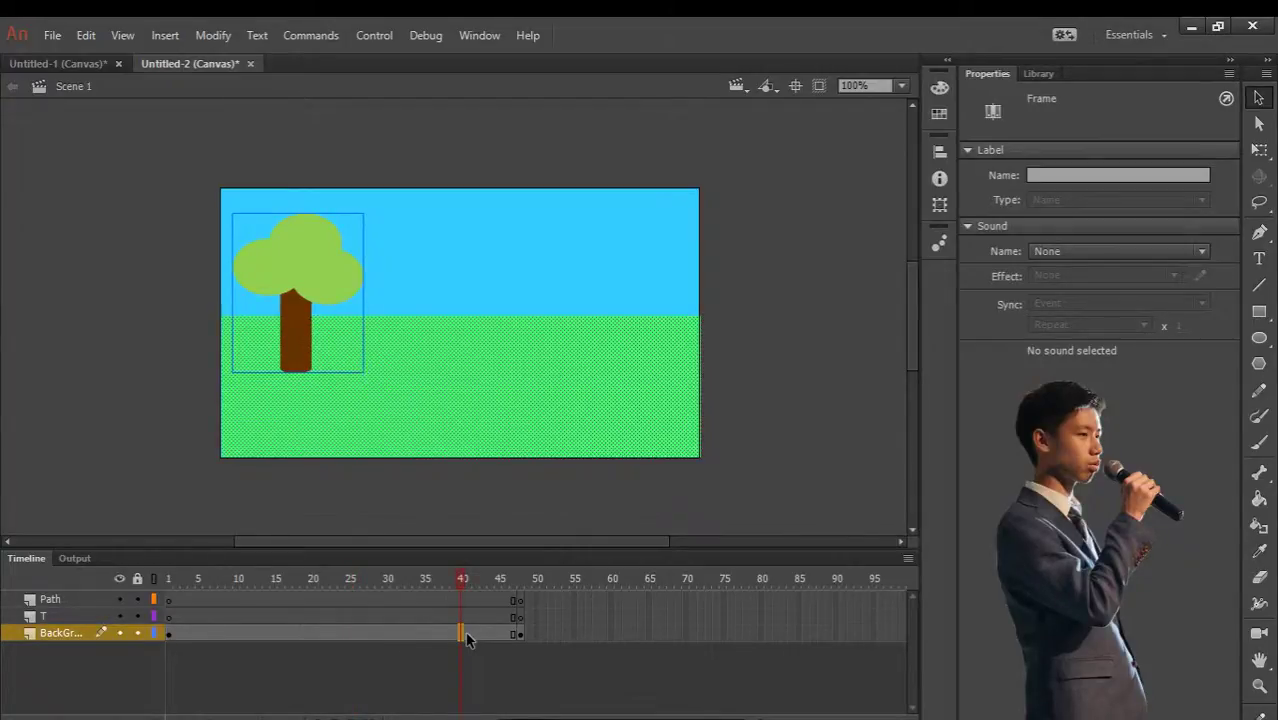
{"action": "left_click", "coordinate": [519, 636]}
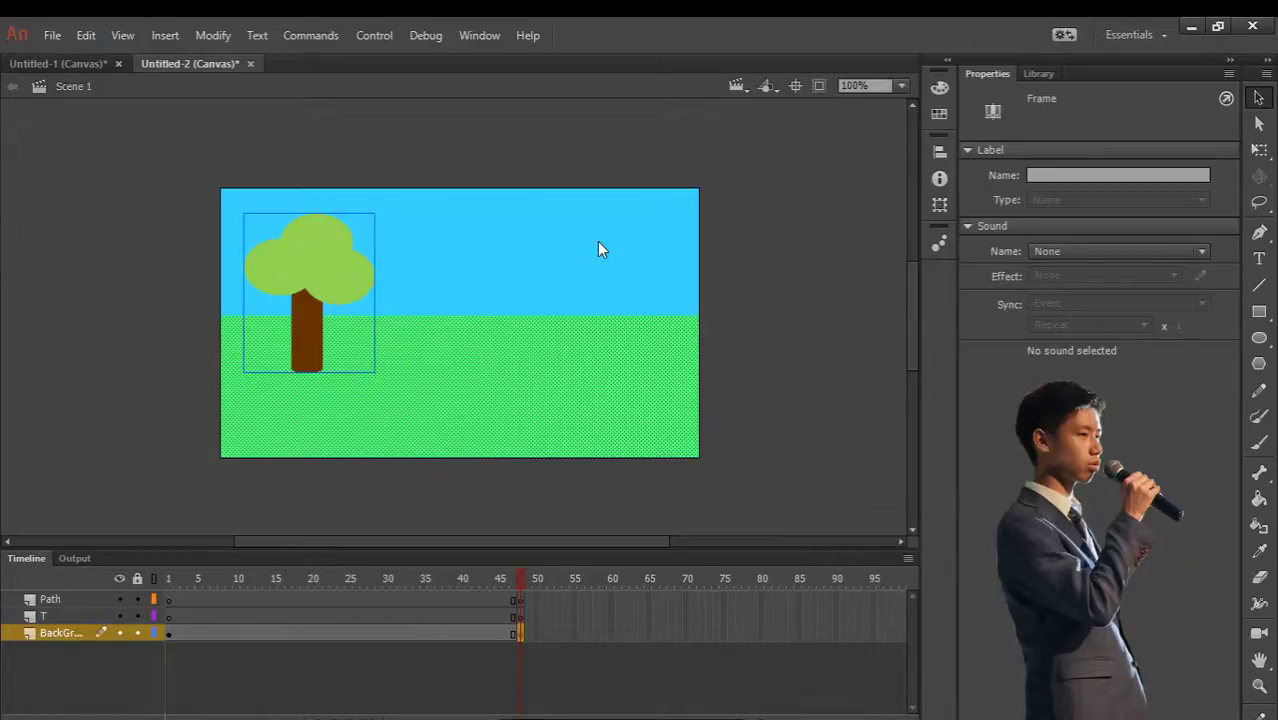
{"action": "left_click", "coordinate": [516, 636]}
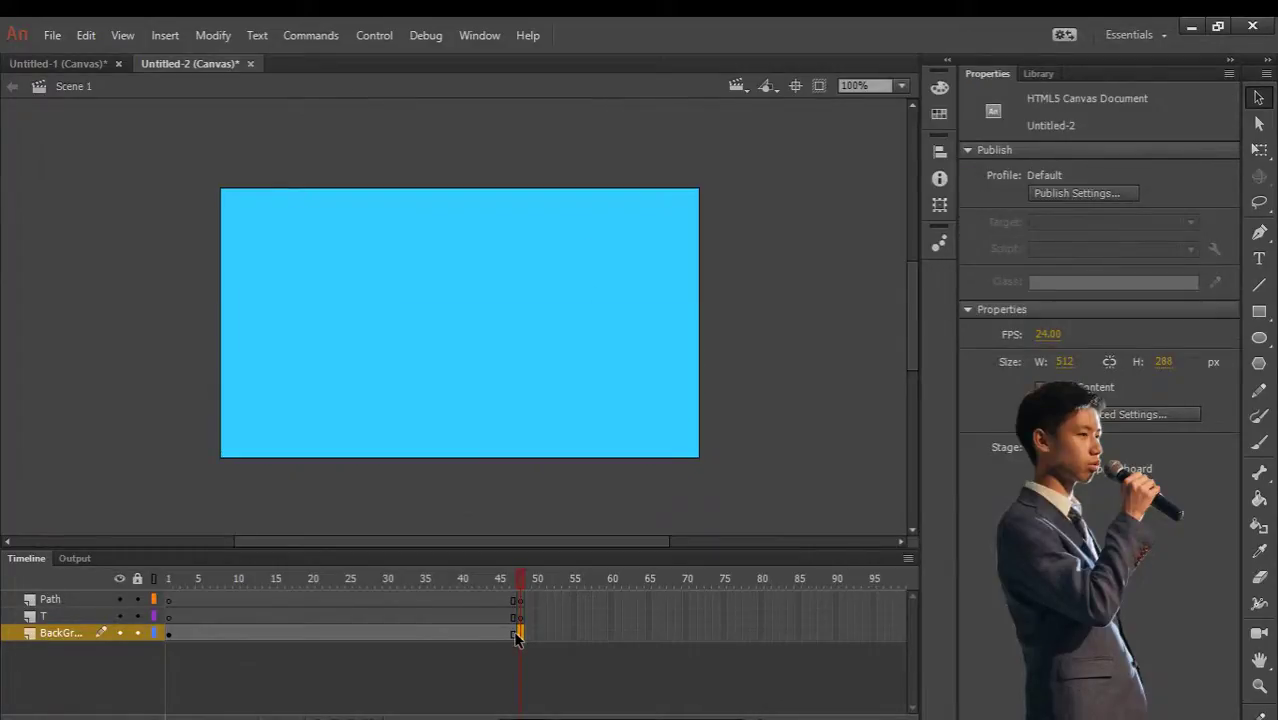
{"action": "left_click", "coordinate": [515, 637]}
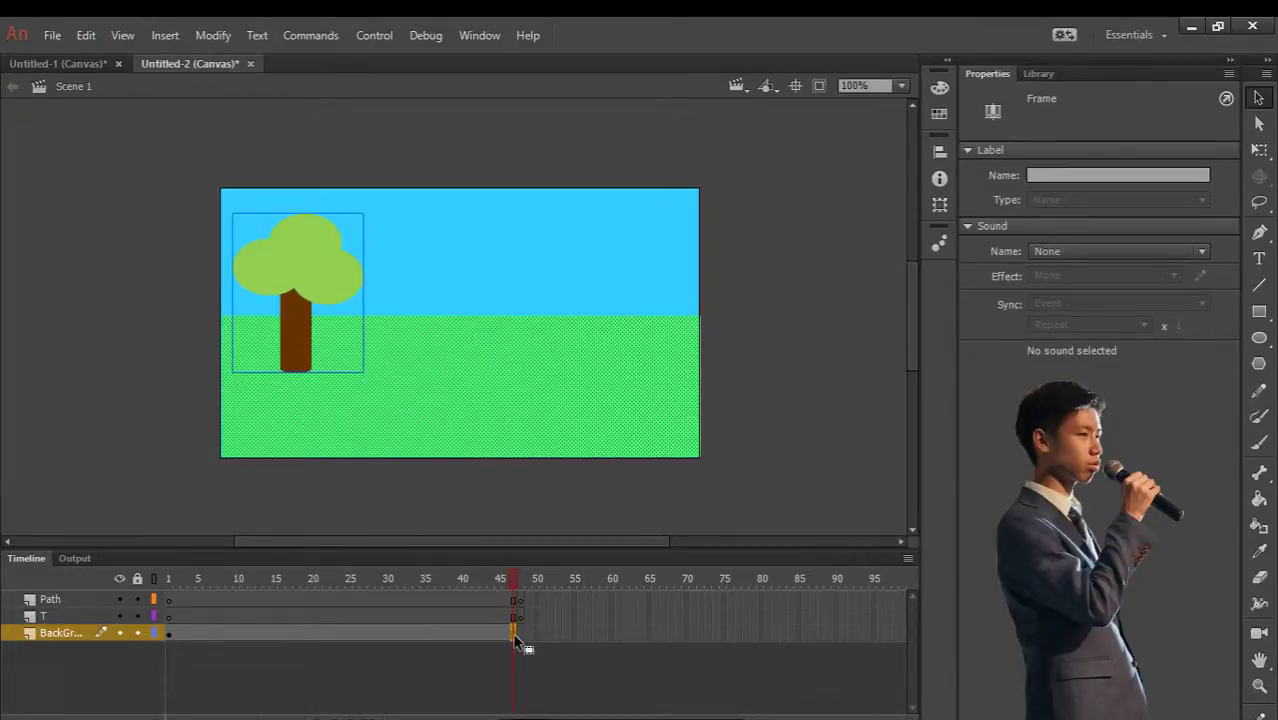
{"action": "mouse_move", "coordinate": [514, 640]}
{"action": "left_mouse_down"}
{"action": "mouse_move", "coordinate": [535, 650]}
{"action": "mouse_move", "coordinate": [513, 636]}
{"action": "left_mouse_up"}
{"action": "left_click_drag", "start_coordinate": [518, 636], "coordinate": [513, 636]}
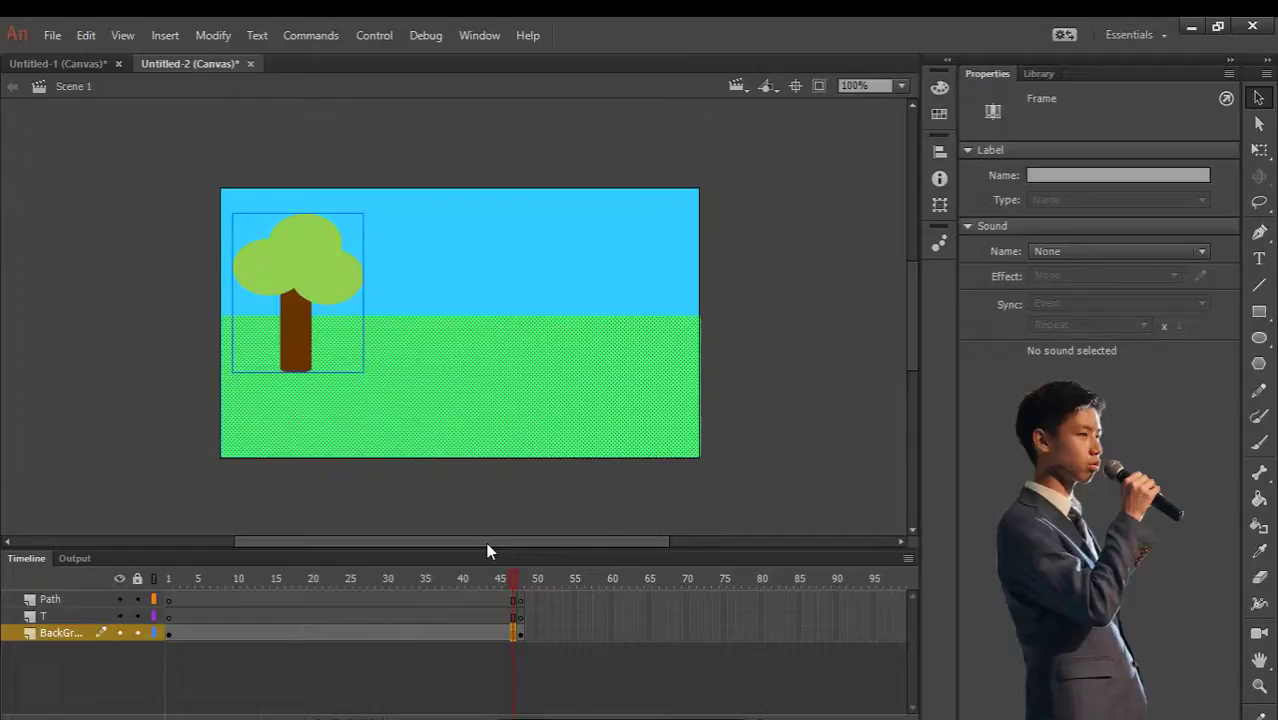
{"action": "left_click", "coordinate": [543, 616]}
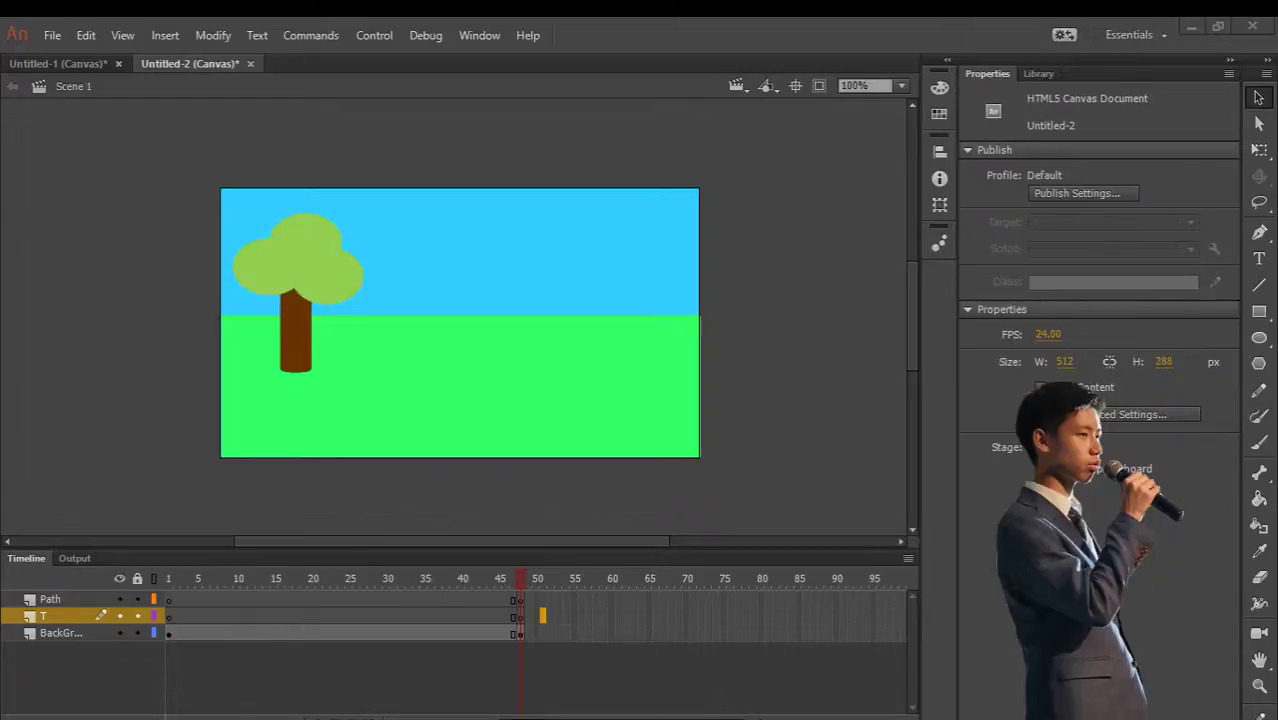
{"action": "left_click", "coordinate": [532, 618]}
{"action": "left_click", "coordinate": [50, 600]}
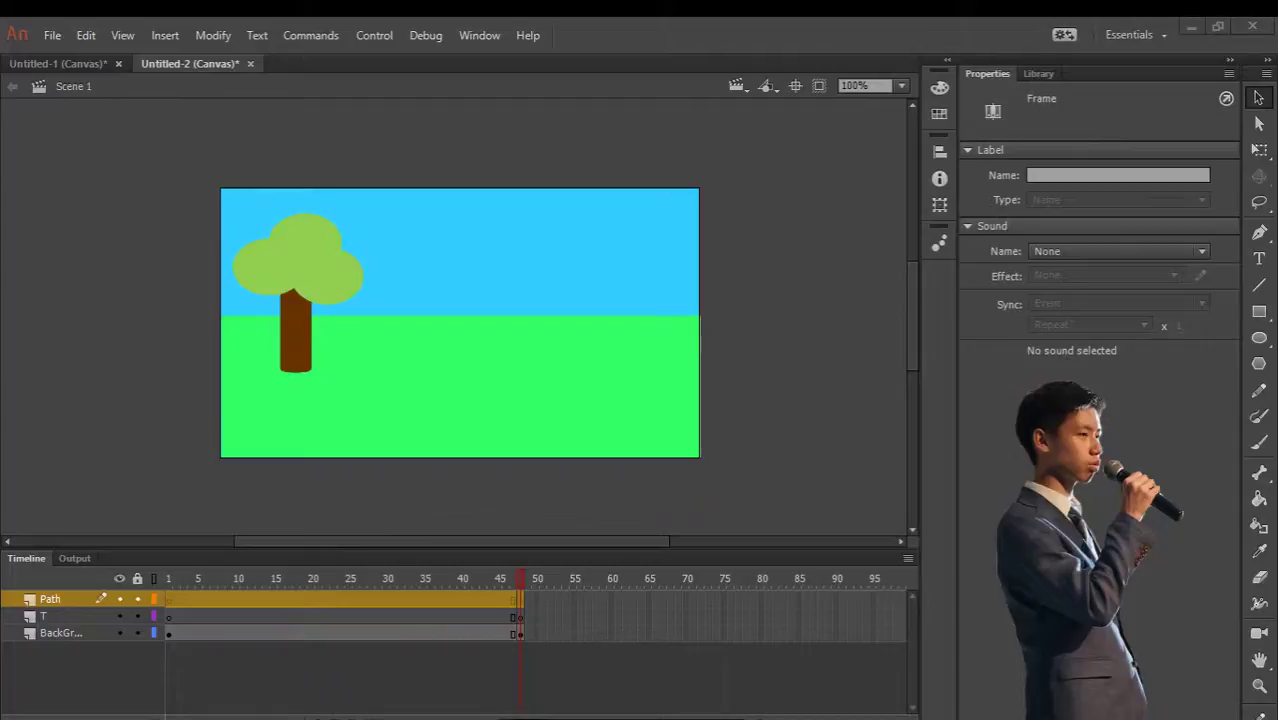
{"action": "left_click", "coordinate": [563, 630]}
{"action": "left_click", "coordinate": [527, 600]}
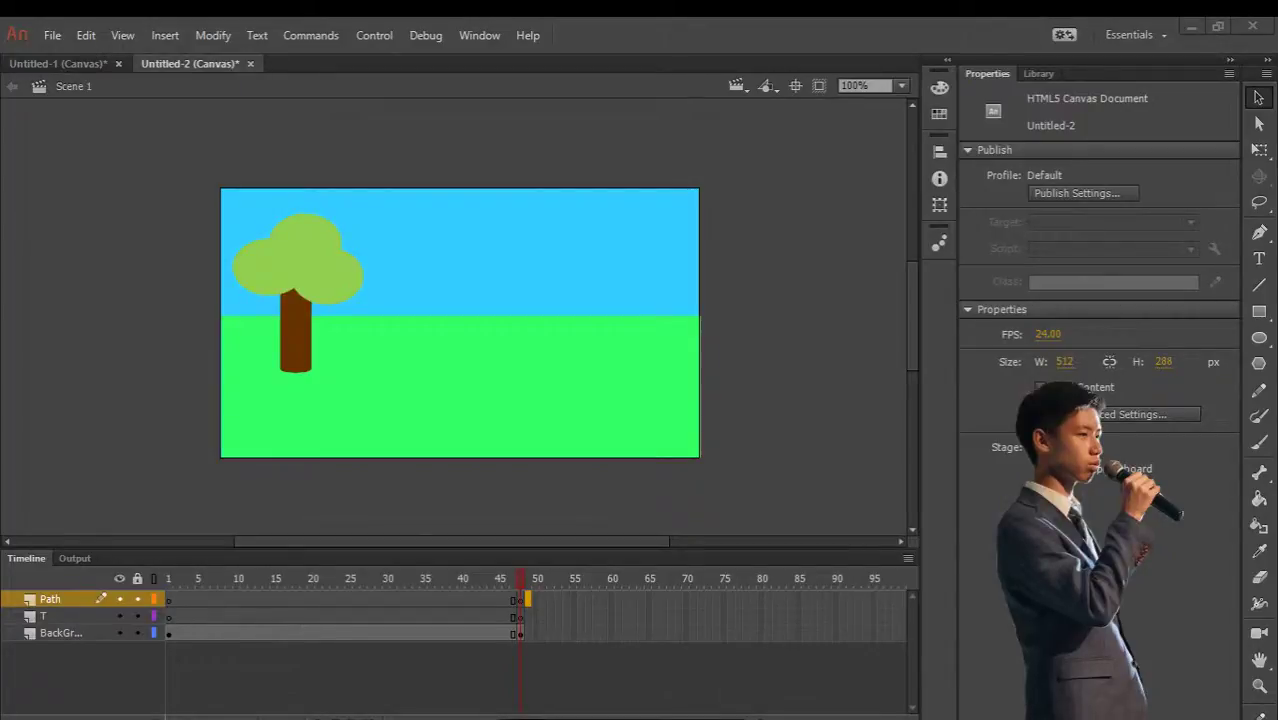
{"action": "left_click", "coordinate": [528, 617]}
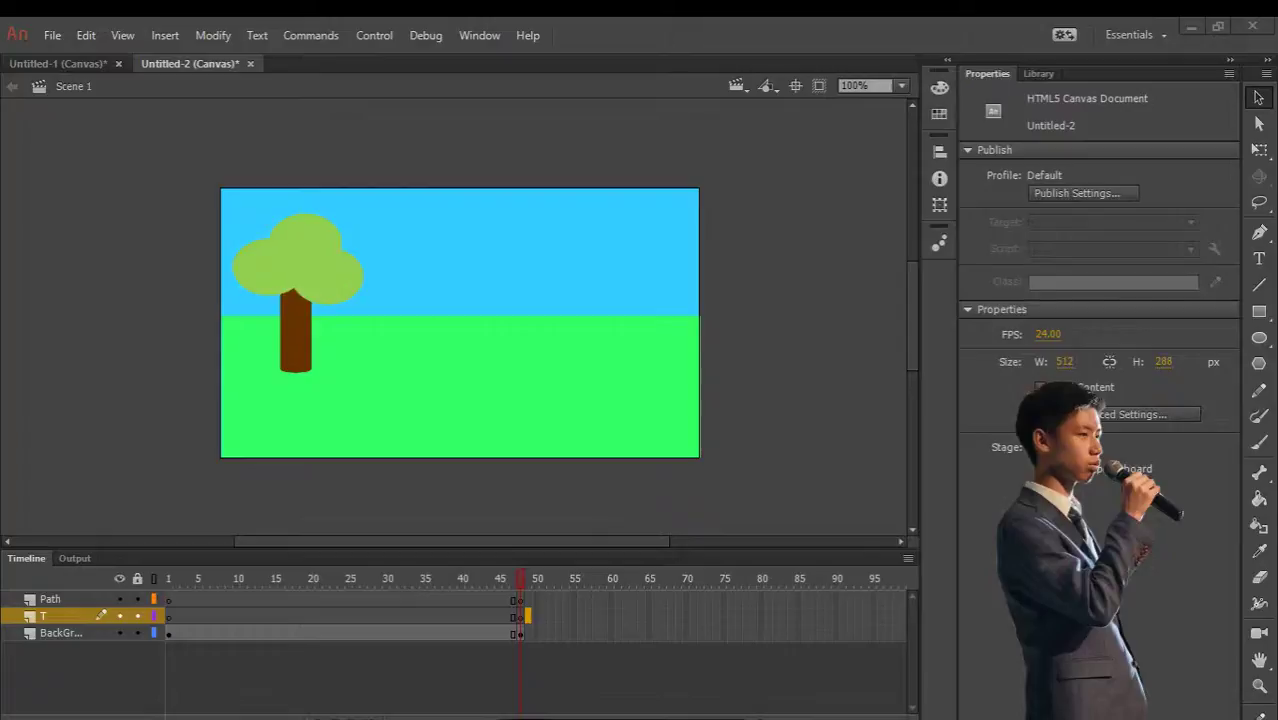
- Insert blank keyframes at frame 120 on the T and Path layers
{"action": "left_click_drag", "start_coordinate": [525, 616], "coordinate": [850, 617]}
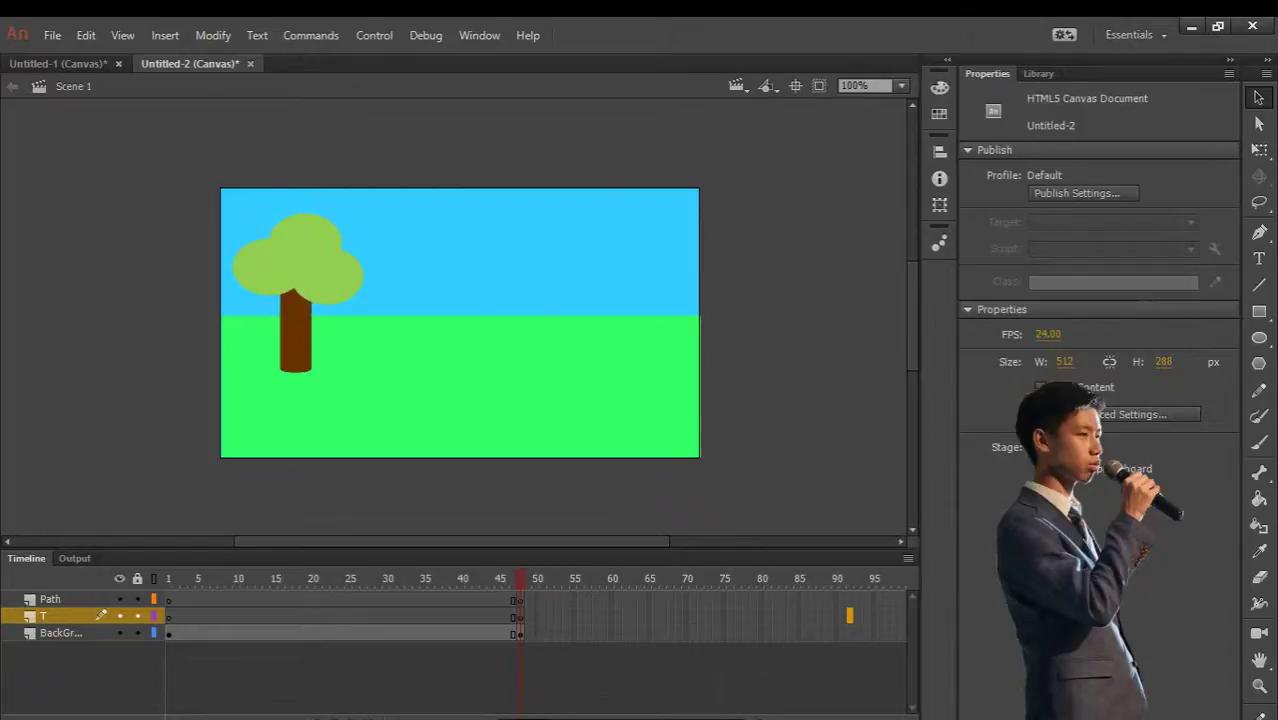
{"action": "scroll", "coordinate": [535, 616], "scroll_direction": "right", "scroll_amount": 5}
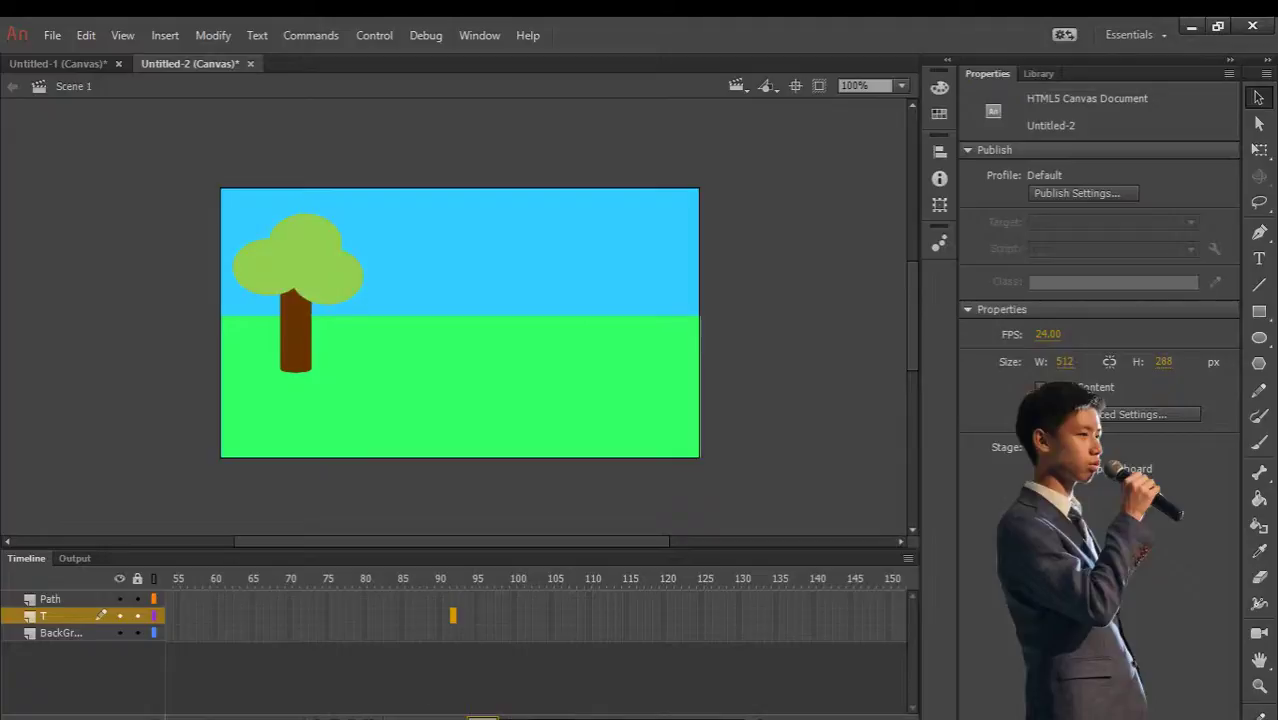
{"action": "left_click_drag", "start_coordinate": [452, 616], "coordinate": [535, 616]}
{"action": "left_click_drag", "start_coordinate": [549, 617], "coordinate": [593, 617]}
{"action": "left_click_drag", "start_coordinate": [594, 616], "coordinate": [662, 616]}
{"action": "left_click", "coordinate": [663, 599]}
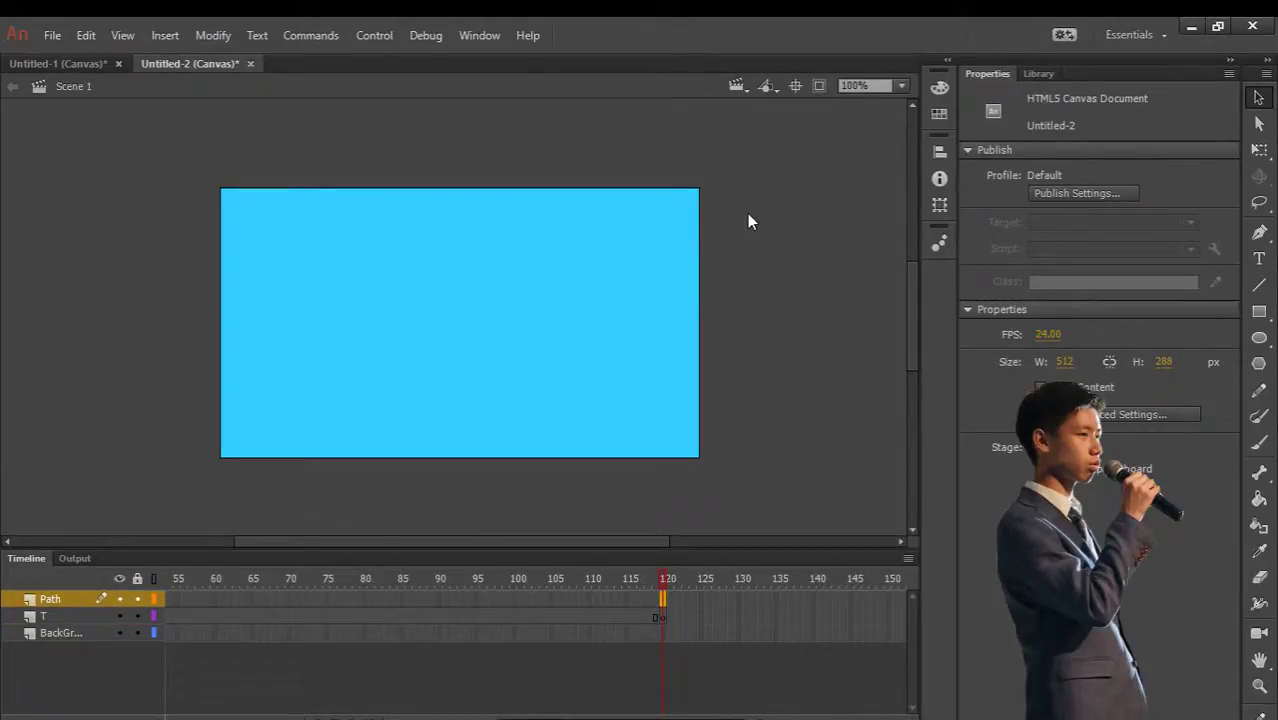
{"action": "left_click", "coordinate": [663, 599]}
{"action": "key", "text": "F7"}
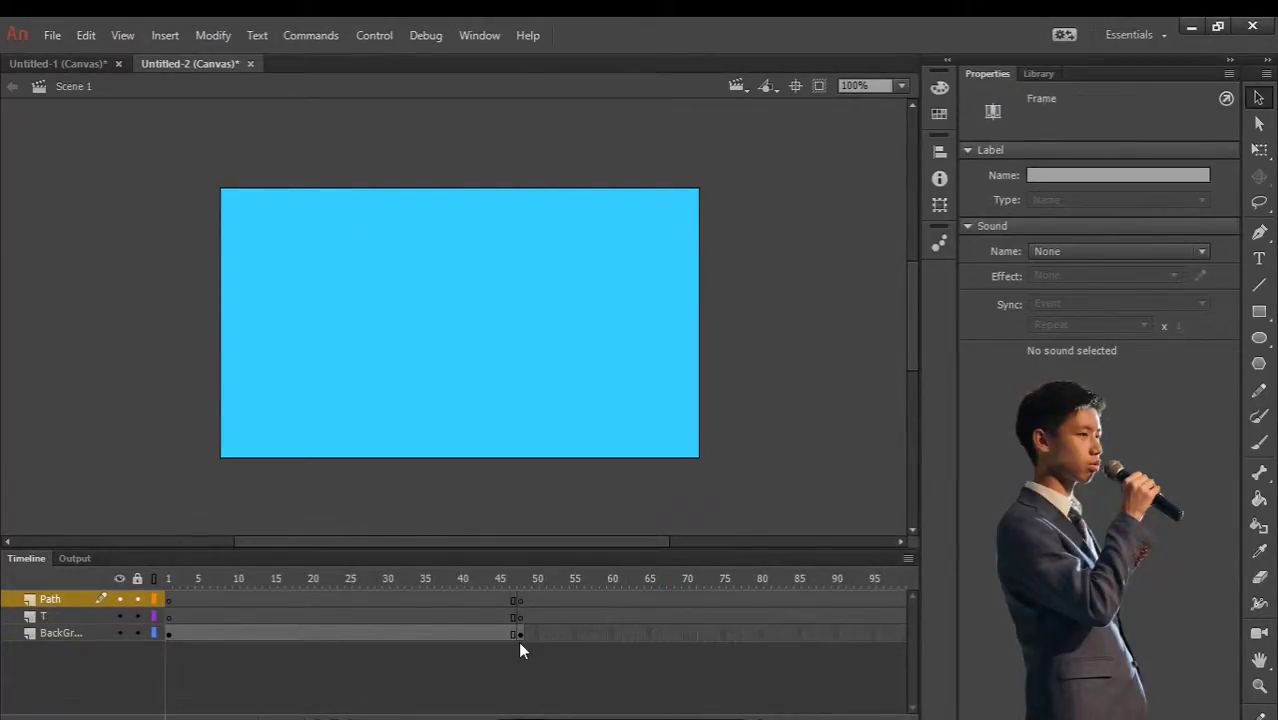
- Move the BackGround layer's frame 48 keyframe further along the timeline so the tree and ground extend past frame 95
{"action": "left_click", "coordinate": [517, 635]}
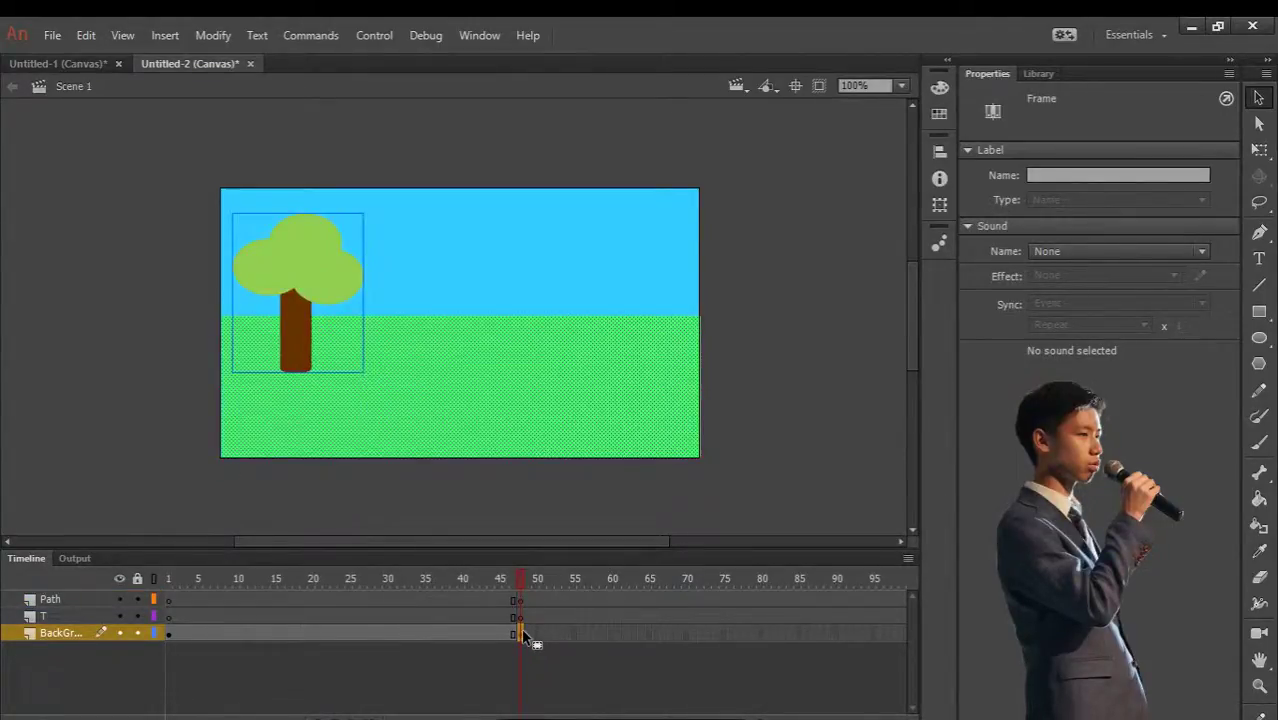
{"action": "left_click_drag", "start_coordinate": [521, 635], "coordinate": [775, 634]}
{"action": "left_click", "coordinate": [727, 634]}
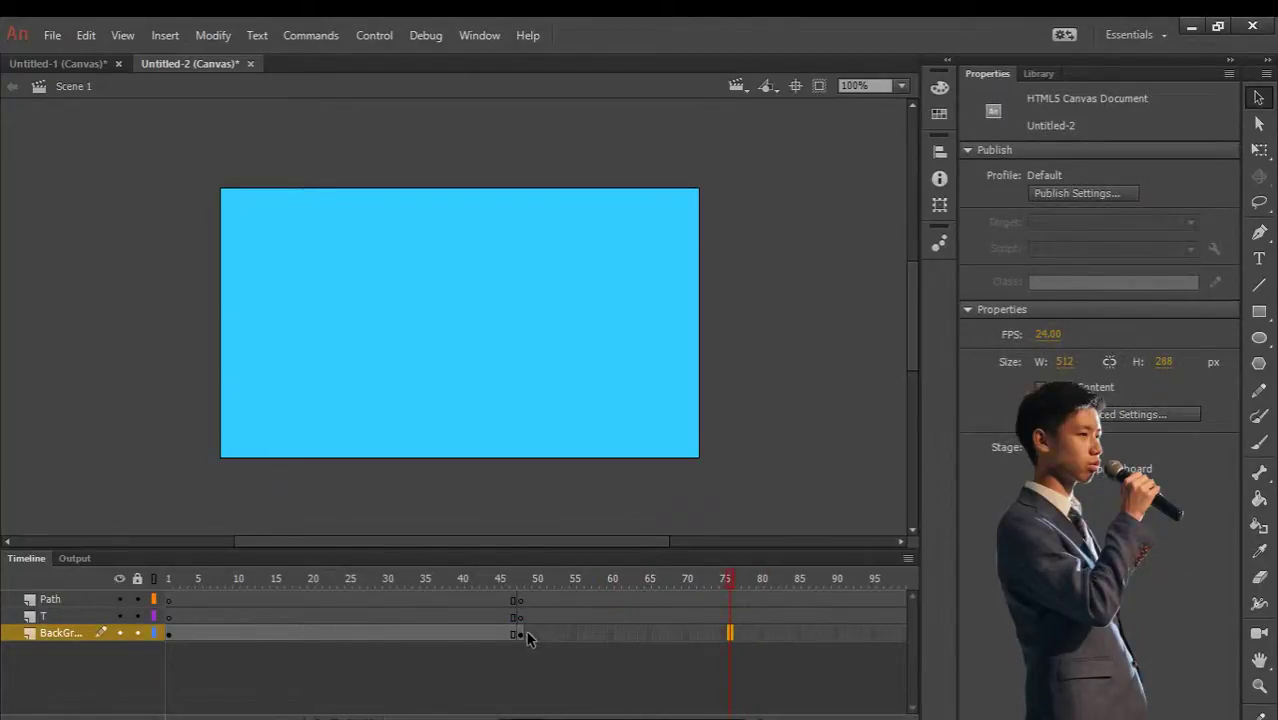
{"action": "left_click", "coordinate": [563, 634]}
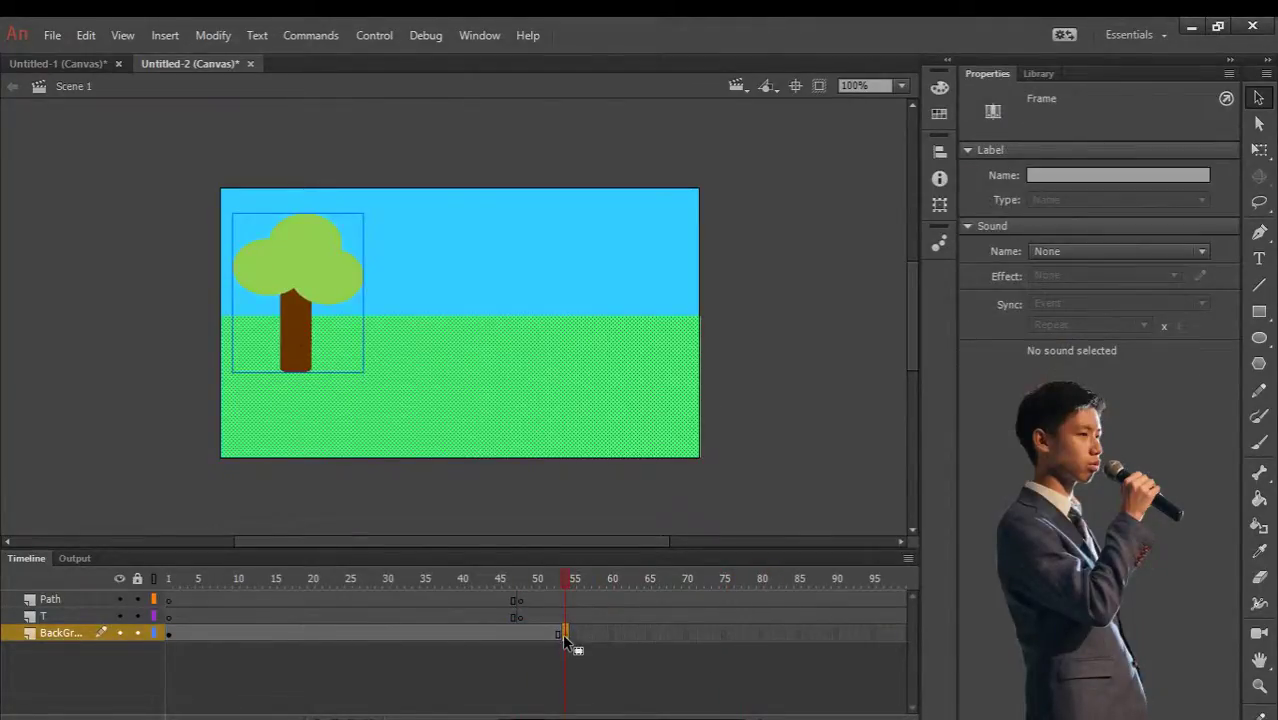
{"action": "mouse_move", "coordinate": [564, 636]}
{"action": "left_mouse_down"}
{"action": "mouse_move", "coordinate": [766, 633]}
{"action": "mouse_move", "coordinate": [678, 634]}
{"action": "left_mouse_up"}
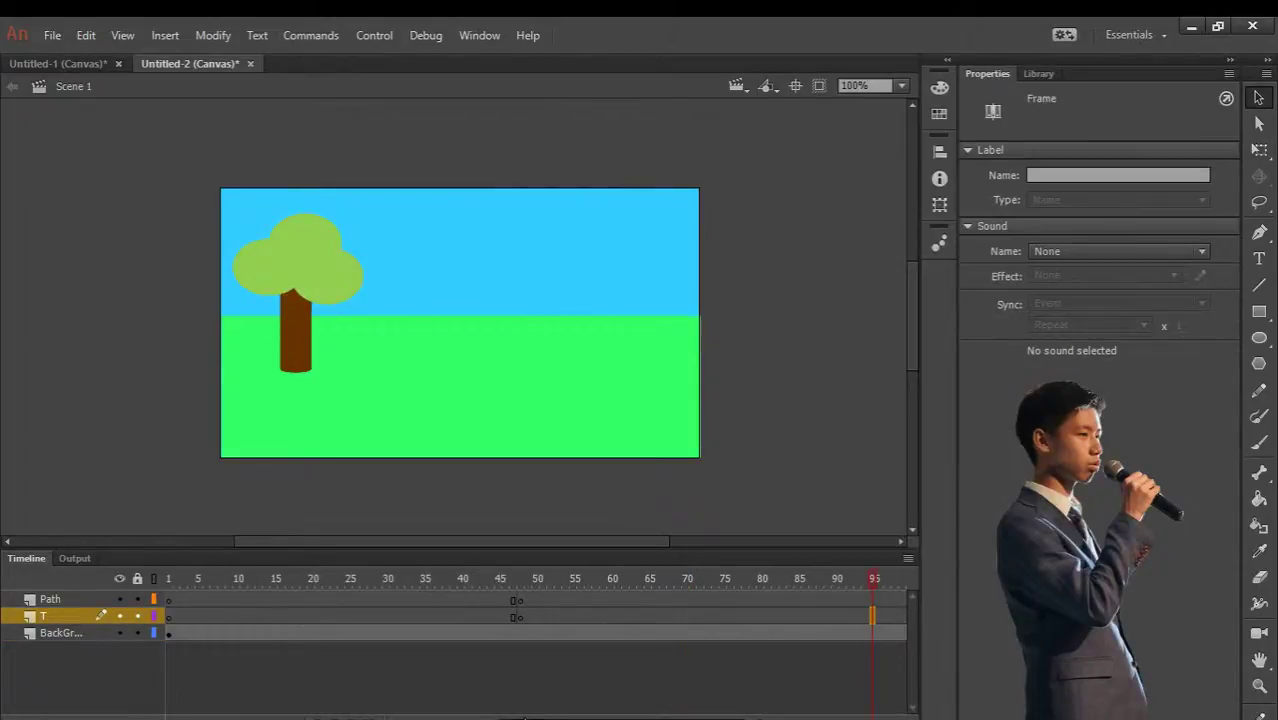
- Try placing the letter T beyond the stage's left edge at frame 50 of the T layer, nudged to X -54, and remove it
{"action": "left_click", "coordinate": [537, 616]}
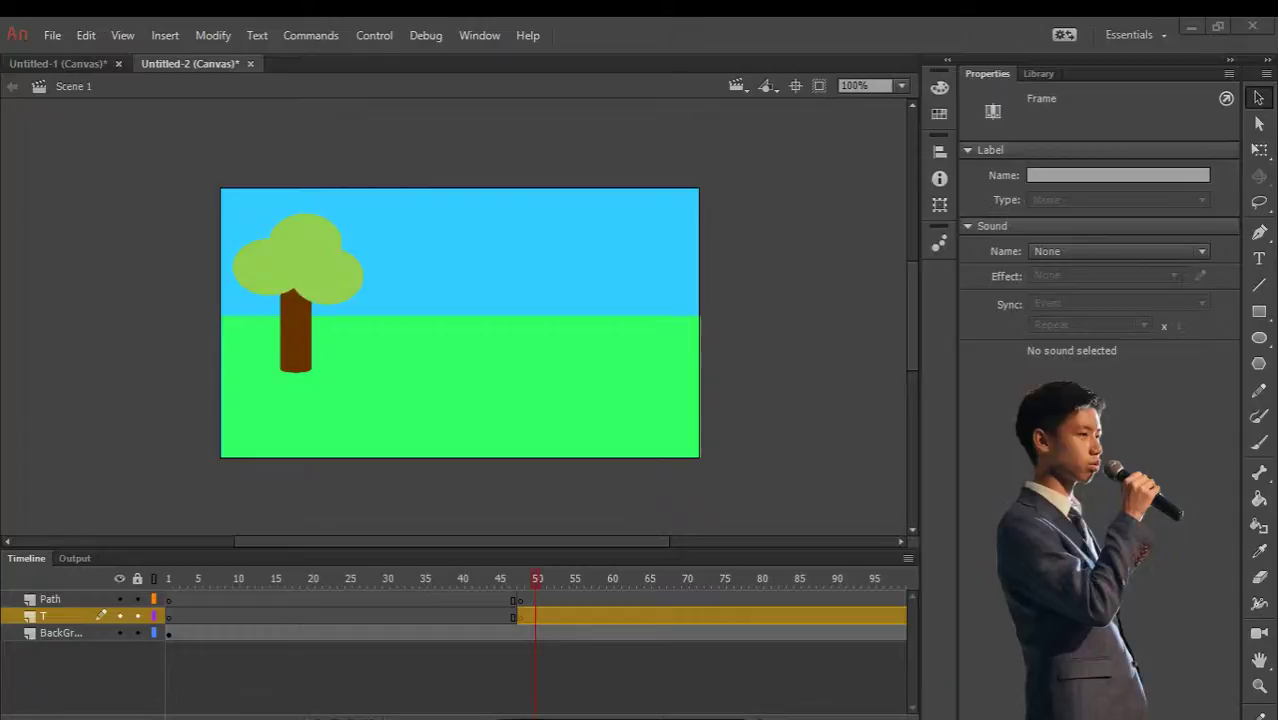
{"action": "key", "text": "ctrl+v"}
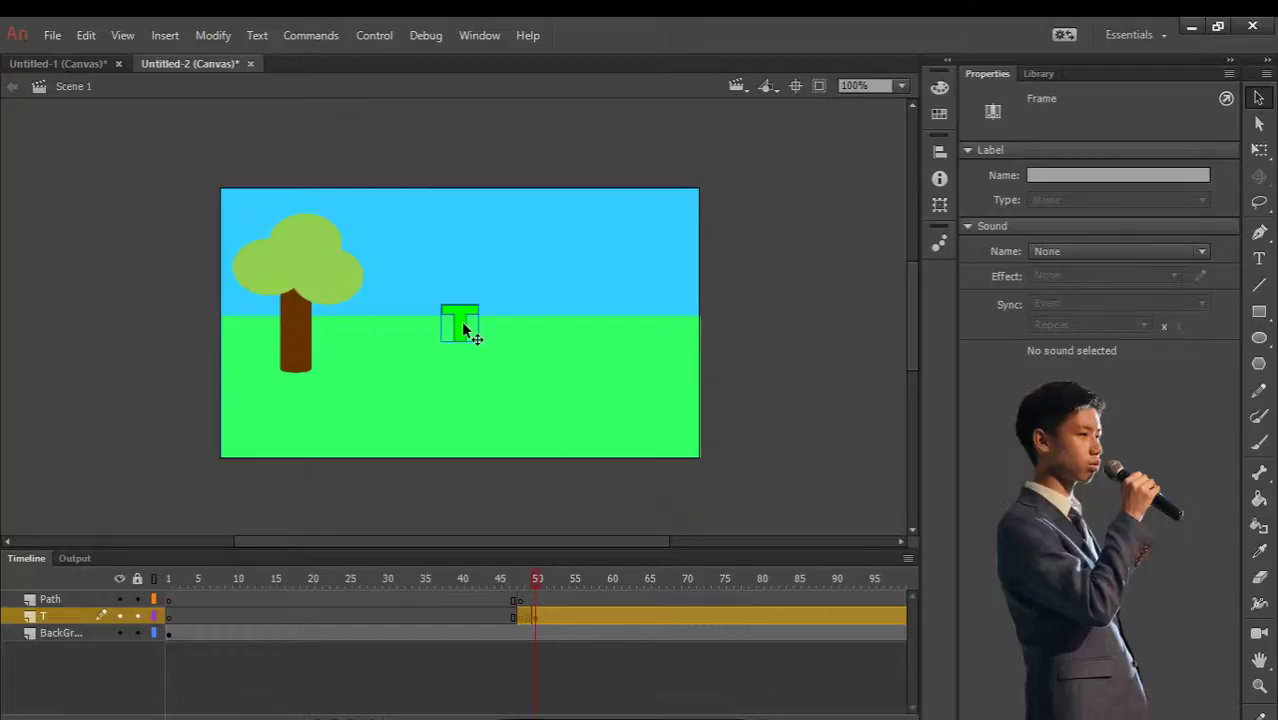
{"action": "left_click_drag", "start_coordinate": [461, 320], "coordinate": [204, 243]}
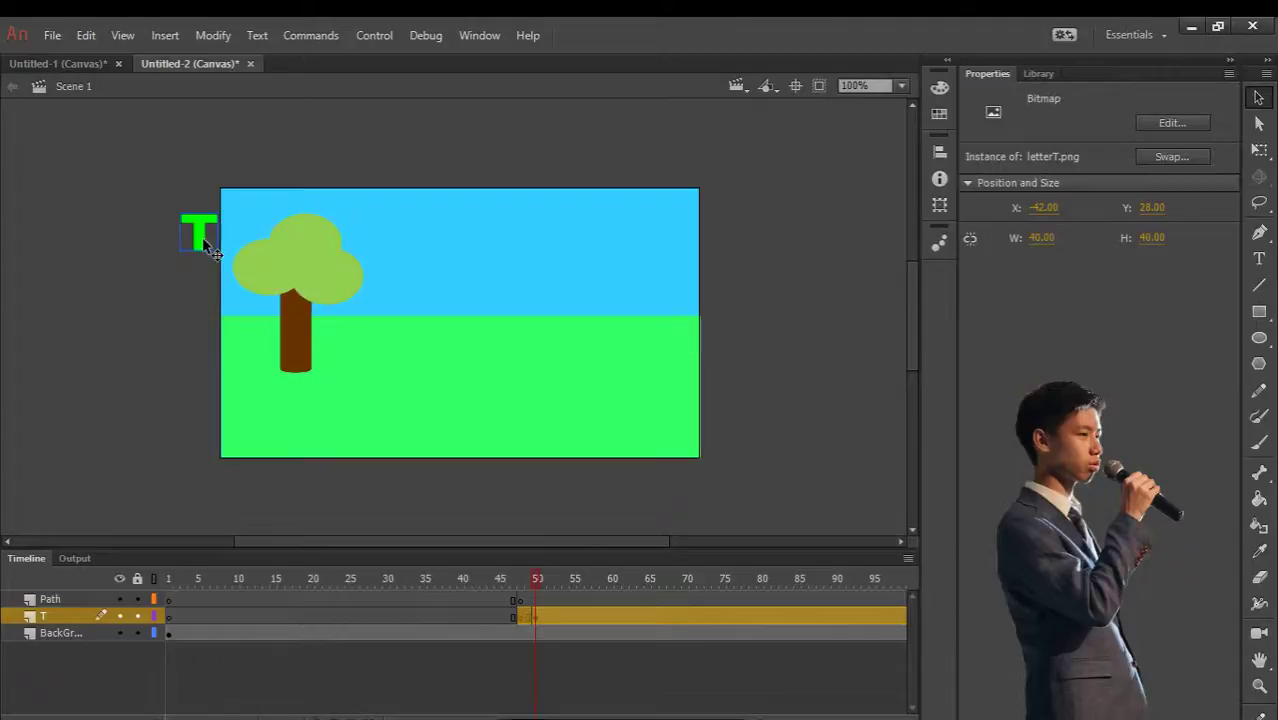
{"action": "left_click", "coordinate": [566, 615]}
{"action": "left_click", "coordinate": [566, 617]}
{"action": "key", "text": "Left"}
{"action": "key", "text": "Left"}
{"action": "key", "text": "Left"}
{"action": "key", "text": "Left"}
{"action": "key", "text": "Left"}
{"action": "key", "text": "Left"}
{"action": "key", "text": "Left"}
{"action": "key", "text": "Left"}
{"action": "key", "text": "Left"}
{"action": "key", "text": "Left"}
{"action": "key", "text": "Left"}
{"action": "key", "text": "Left"}
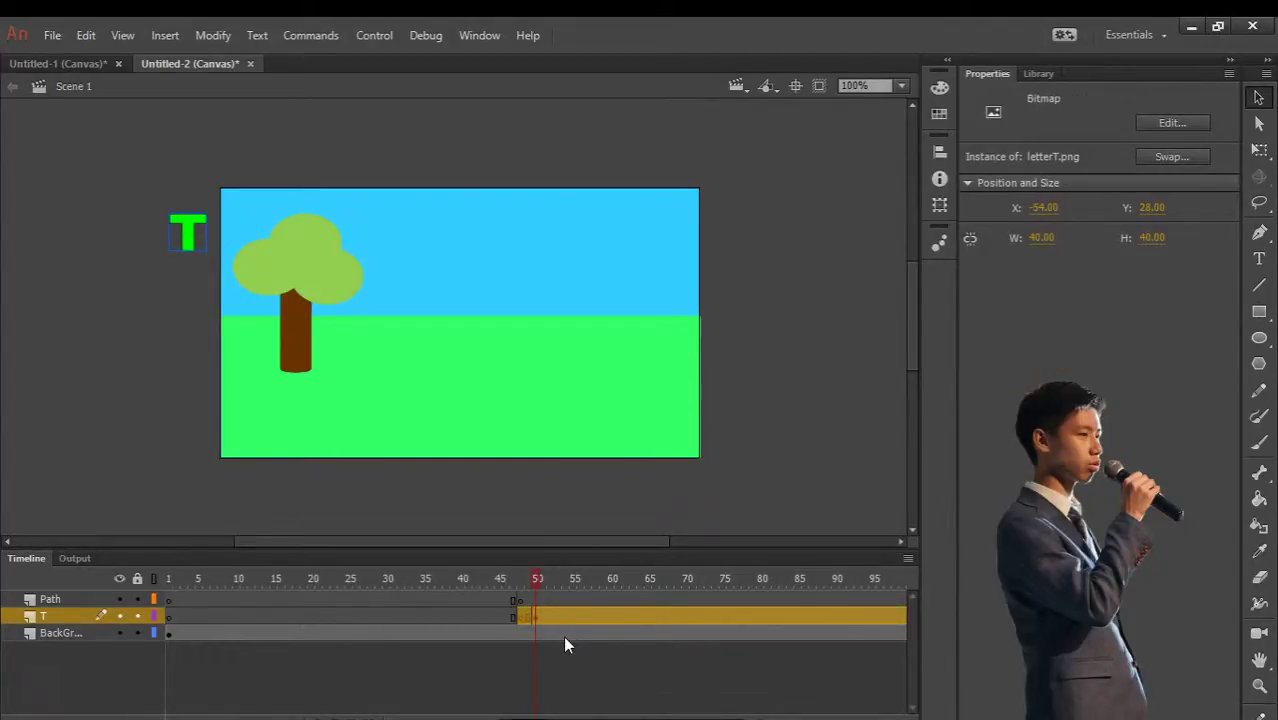
{"action": "key", "text": "shift+F5"}
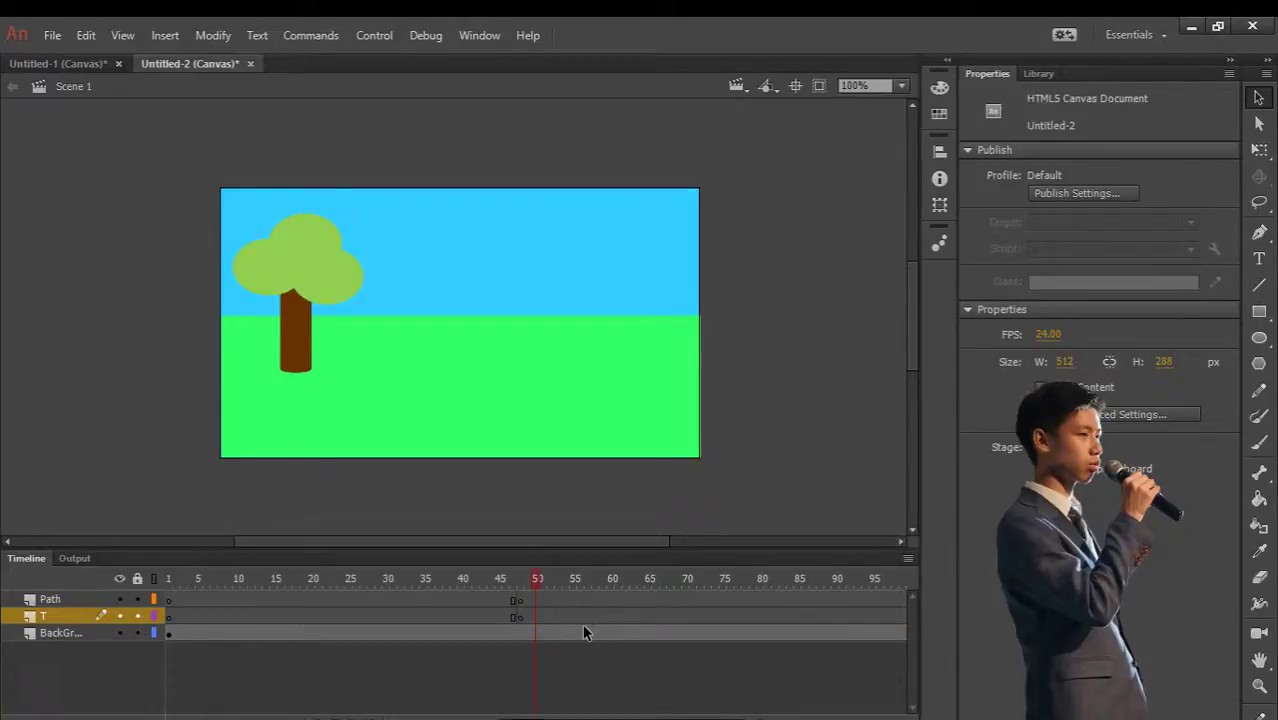
- Place letterT.png from the library at frame 48 of the T layer, just outside the stage's left edge beside the tree's crown
{"action": "left_click", "coordinate": [519, 617]}
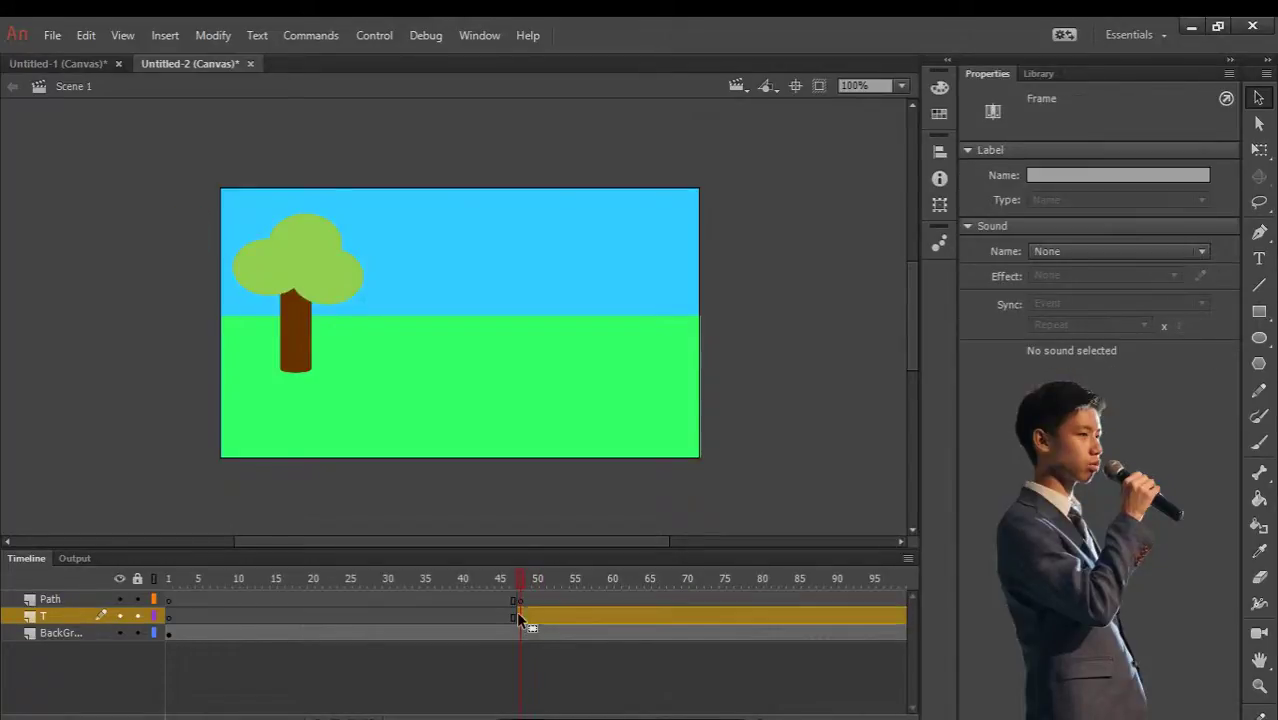
{"action": "left_click", "coordinate": [1040, 73]}
{"action": "left_click", "coordinate": [1007, 287]}
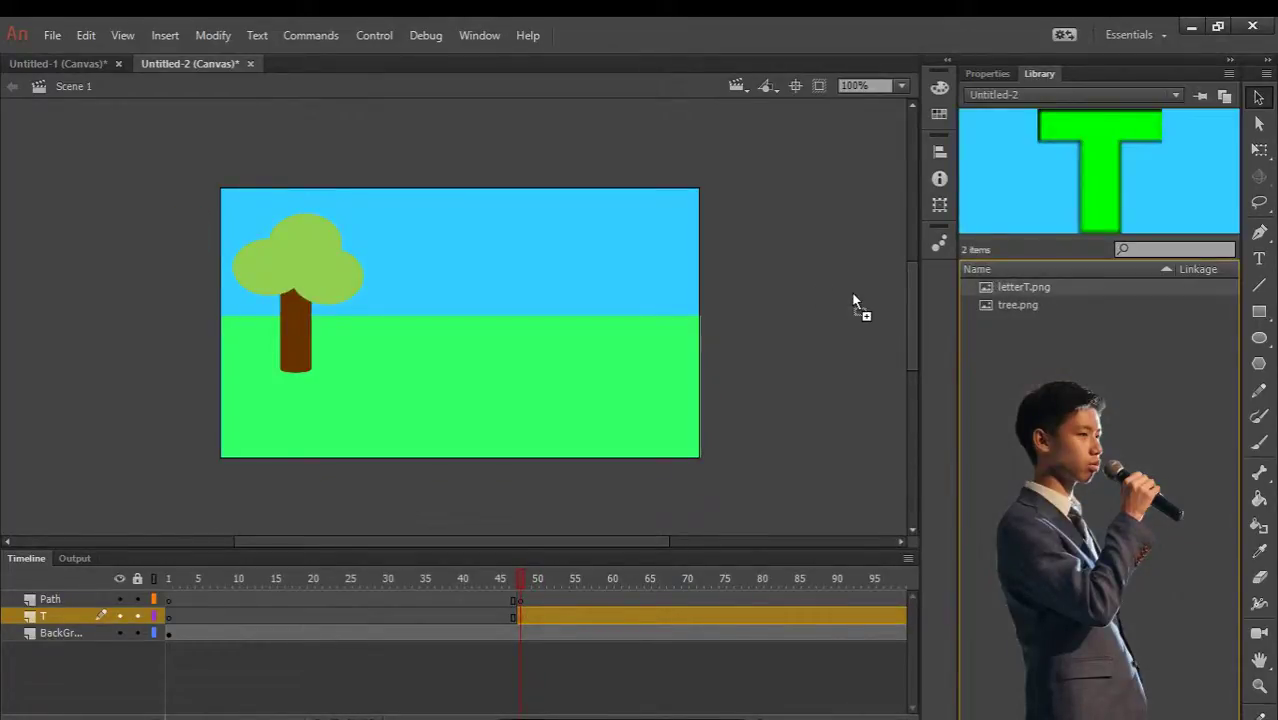
{"action": "left_click_drag", "start_coordinate": [853, 300], "coordinate": [215, 246]}
{"action": "left_click", "coordinate": [171, 320]}
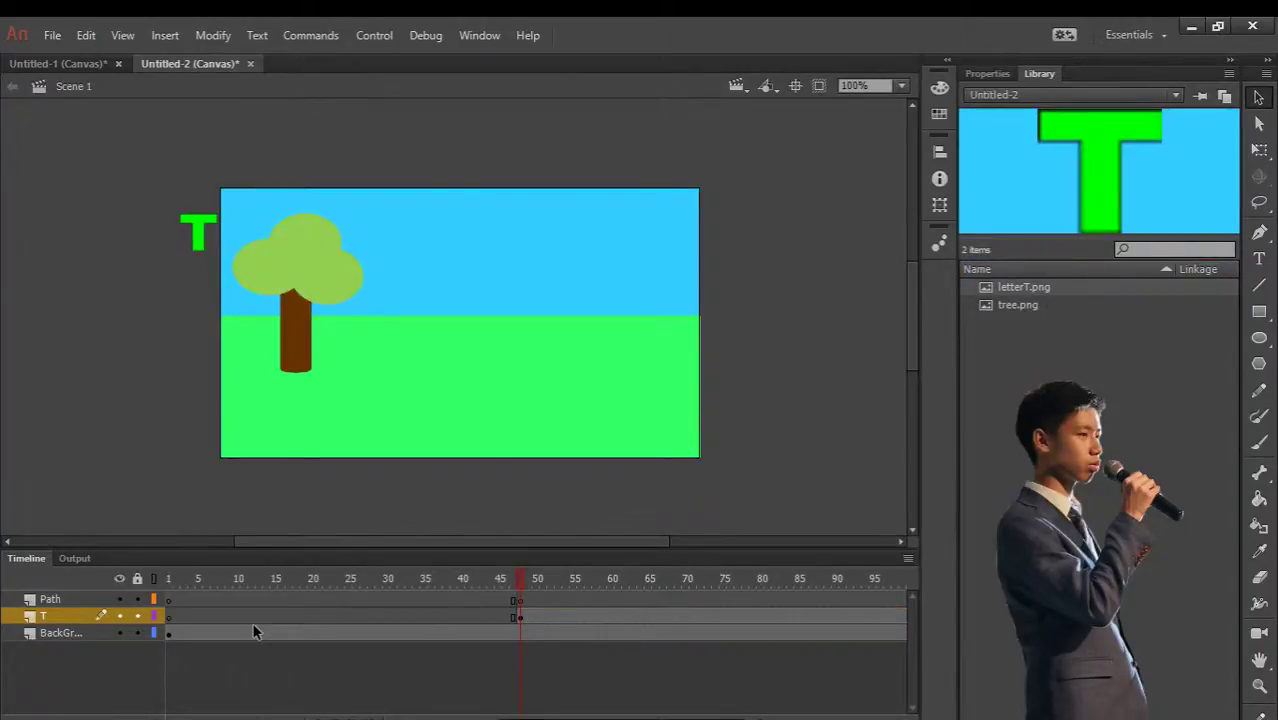
- Convert the Path layer to a guide and nest the T layer under it as its guided layer
{"action": "left_click", "coordinate": [575, 599]}
{"action": "left_click", "coordinate": [70, 600]}
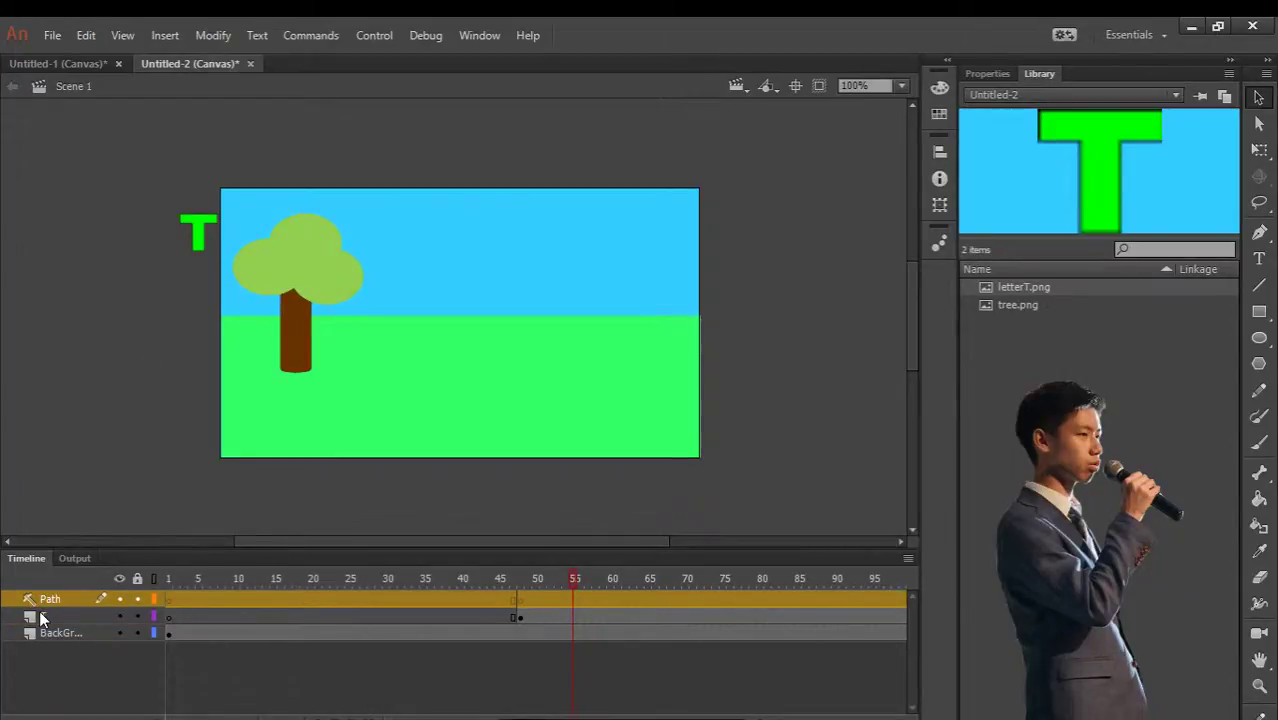
{"action": "left_click_drag", "start_coordinate": [42, 620], "coordinate": [59, 610]}
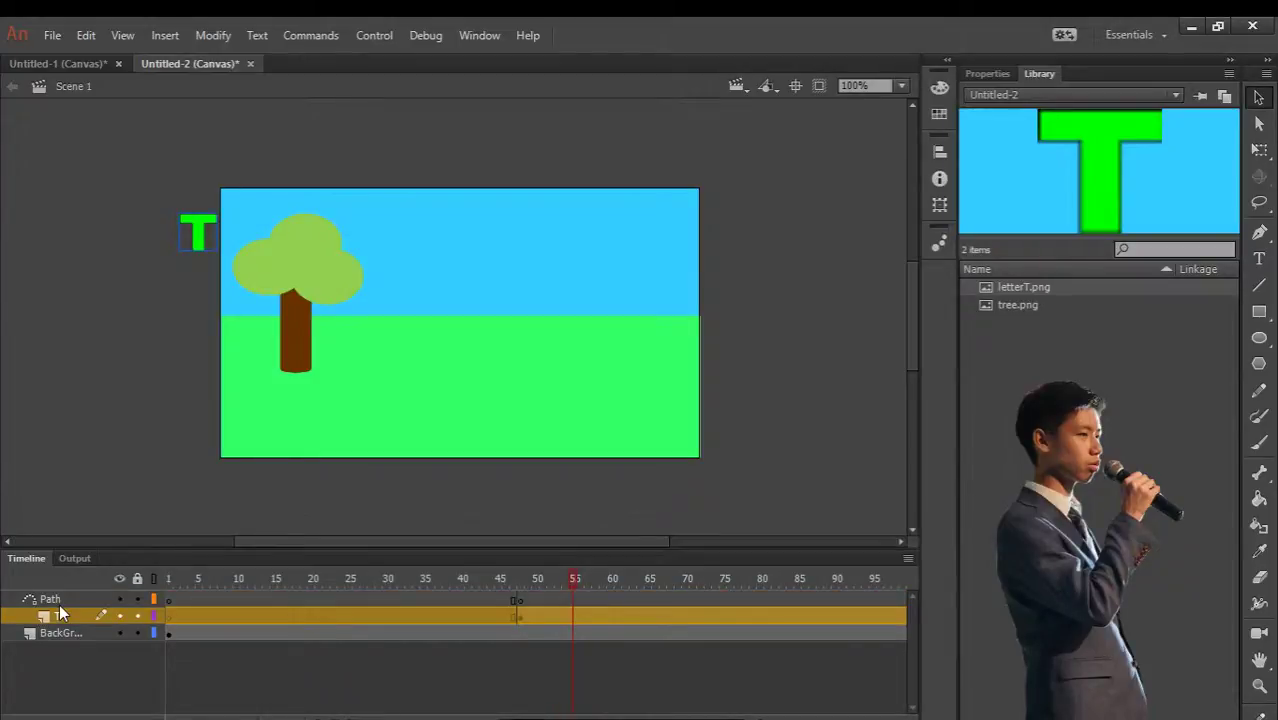
- Try drawing a freehand pencil path on the Path layer from the letter T across the tree, and undo it
{"action": "left_click", "coordinate": [721, 601]}
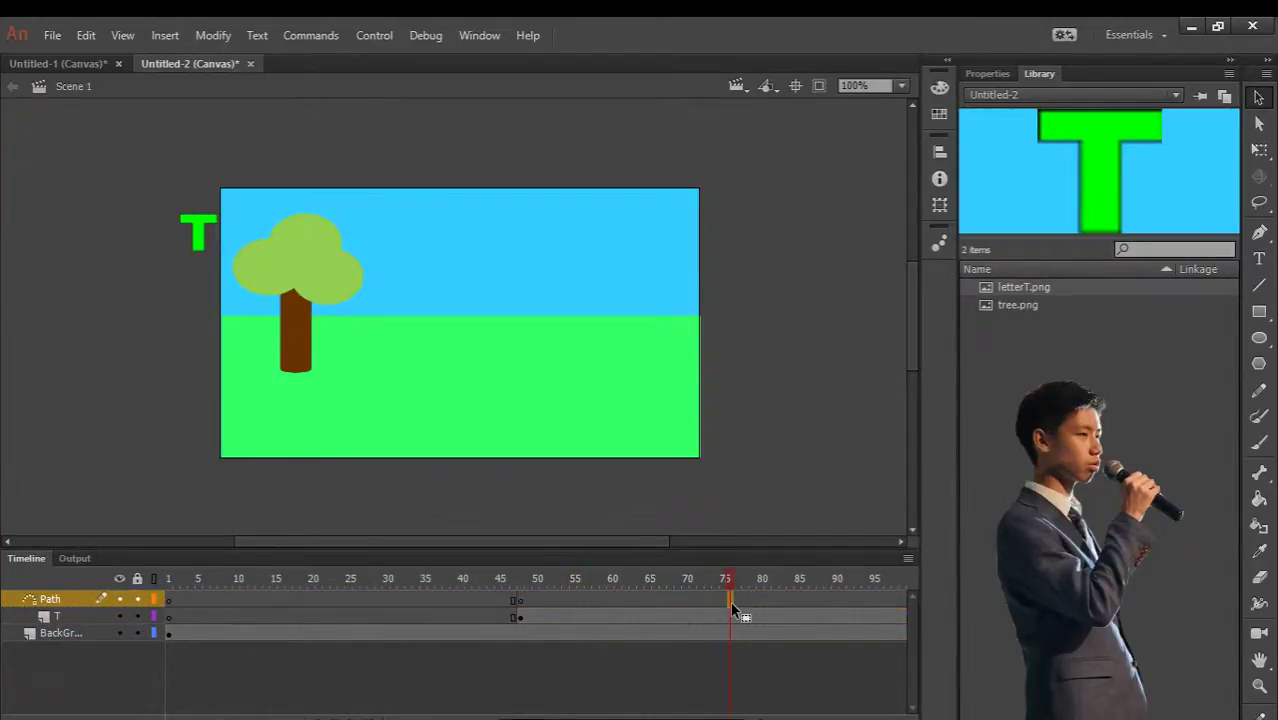
{"action": "double_click", "coordinate": [730, 601]}
{"action": "left_click", "coordinate": [1259, 390]}
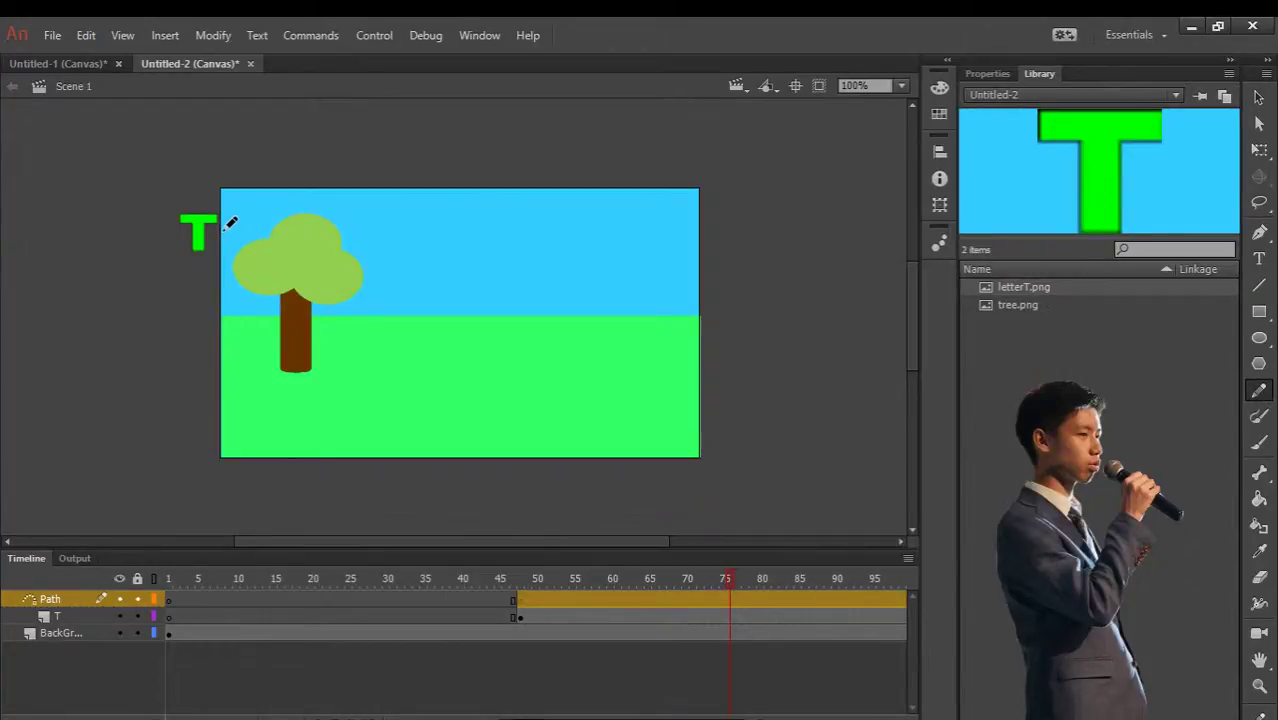
{"action": "mouse_move", "coordinate": [229, 222]}
{"action": "left_mouse_down"}
{"action": "mouse_move", "coordinate": [320, 355]}
{"action": "mouse_move", "coordinate": [352, 327]}
{"action": "mouse_move", "coordinate": [402, 366]}
{"action": "mouse_move", "coordinate": [445, 298]}
{"action": "left_mouse_up"}
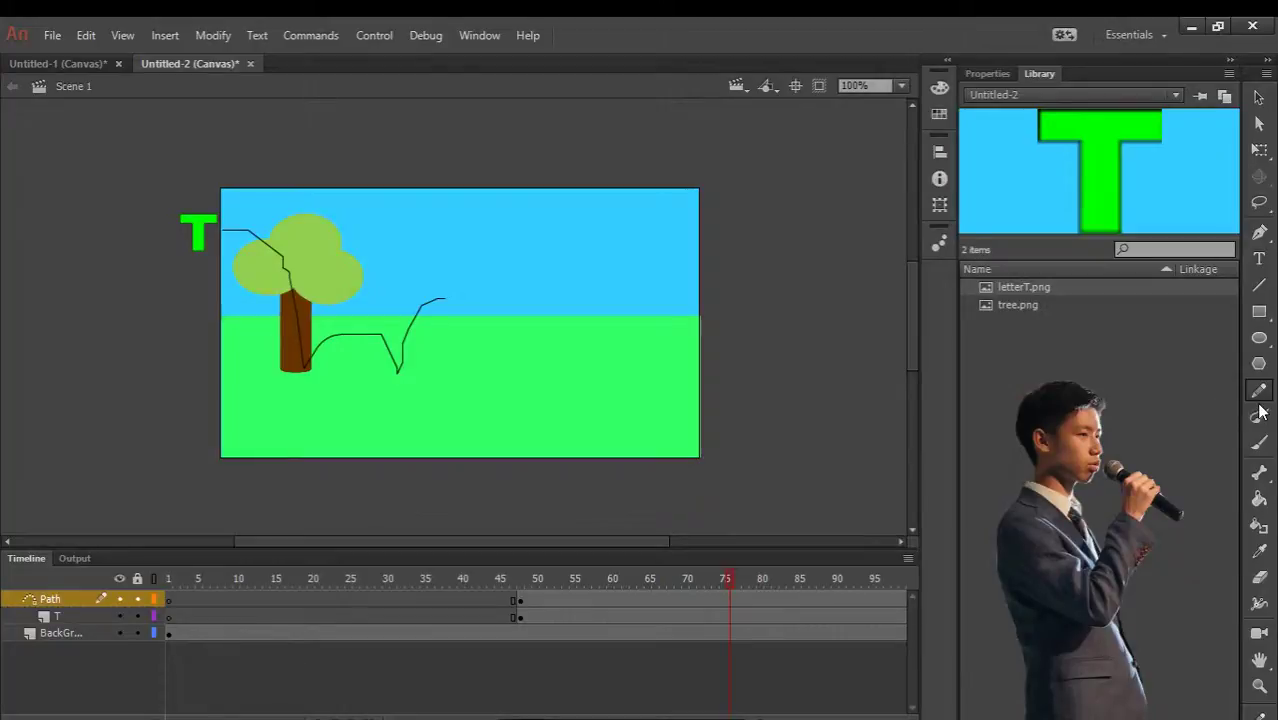
{"action": "left_click", "coordinate": [984, 75]}
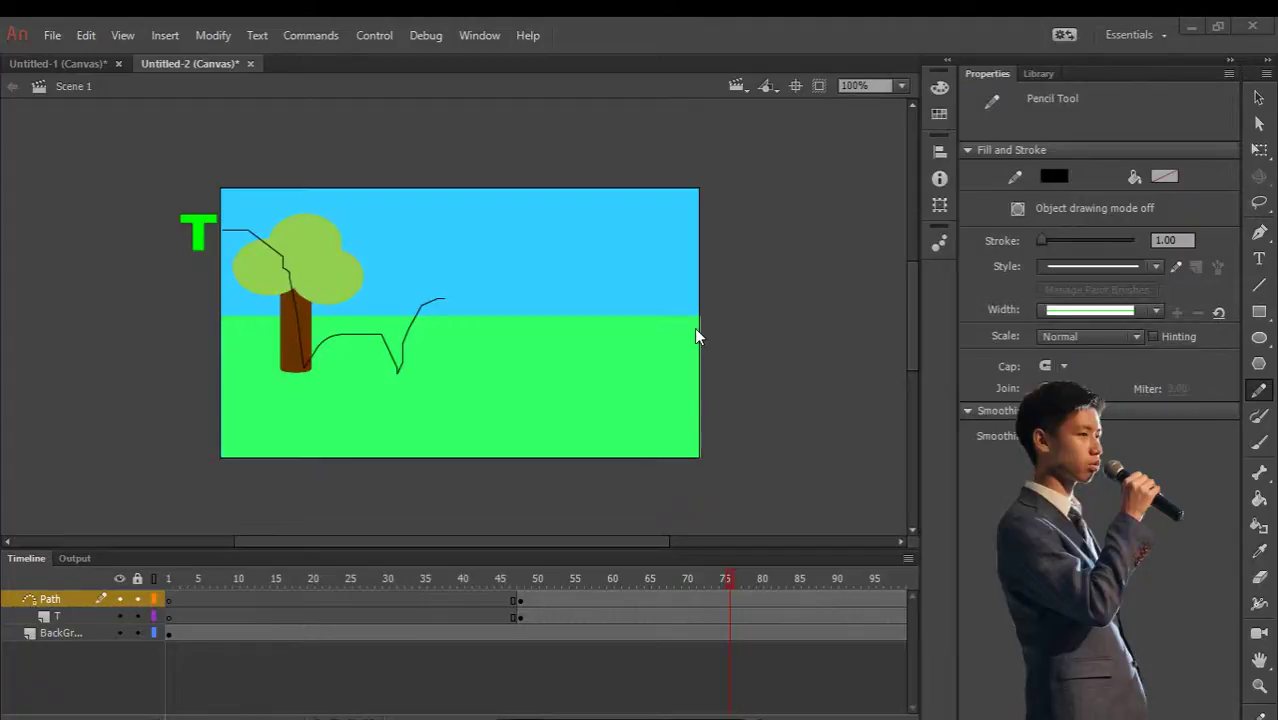
{"action": "key", "text": "ctrl+z"}
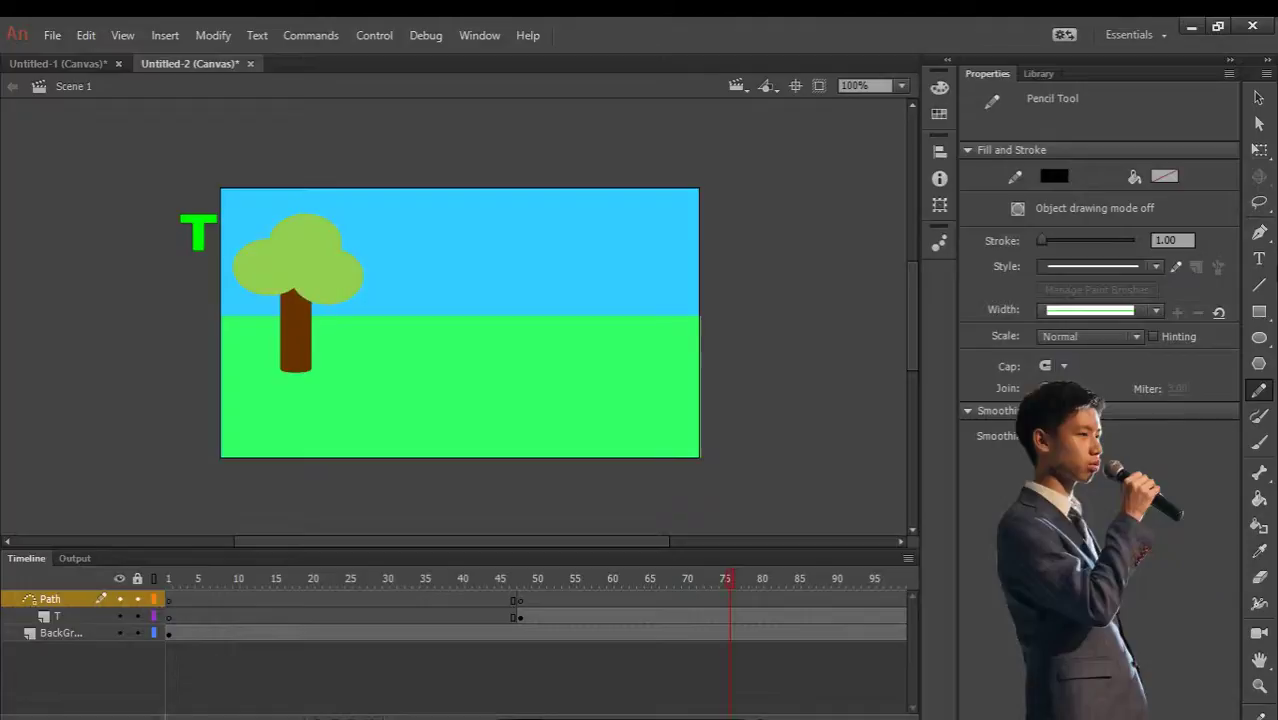
- Try building the motion path from straight zigzag line segments starting at the letter T, and undo them
{"action": "key", "text": "n"}
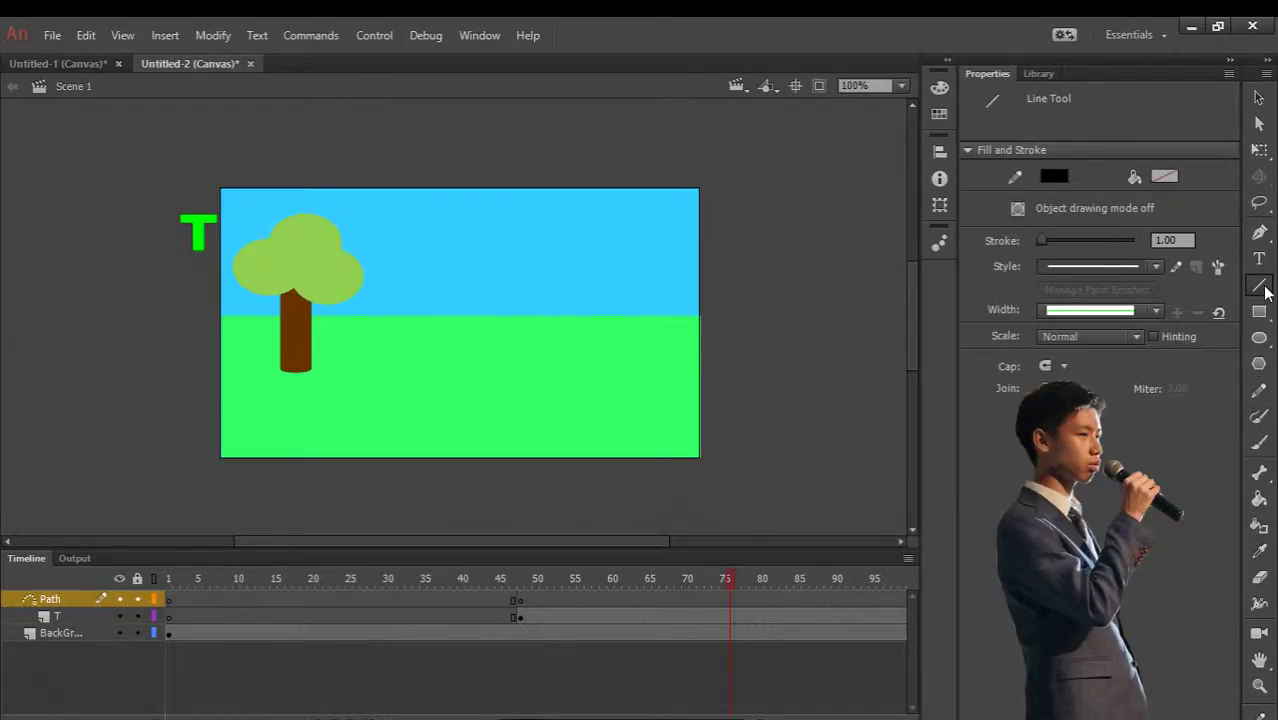
{"action": "left_click_drag", "start_coordinate": [217, 232], "coordinate": [313, 303]}
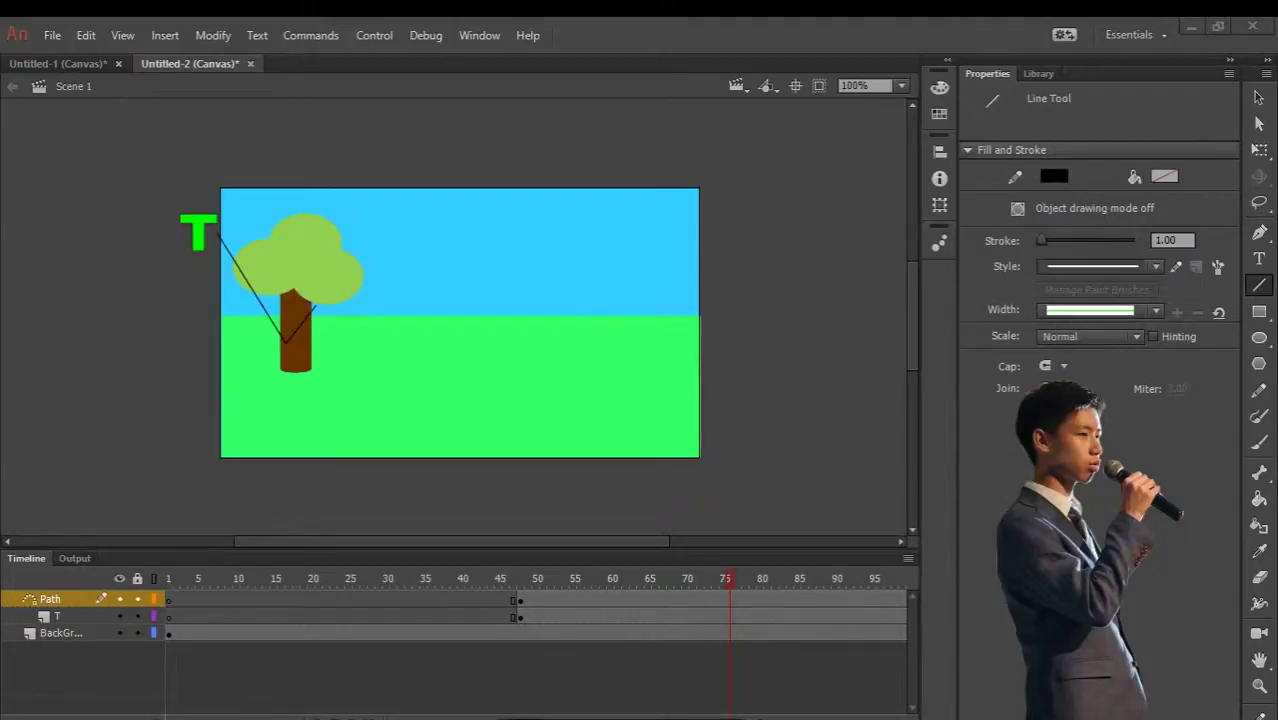
{"action": "left_click", "coordinate": [311, 306]}
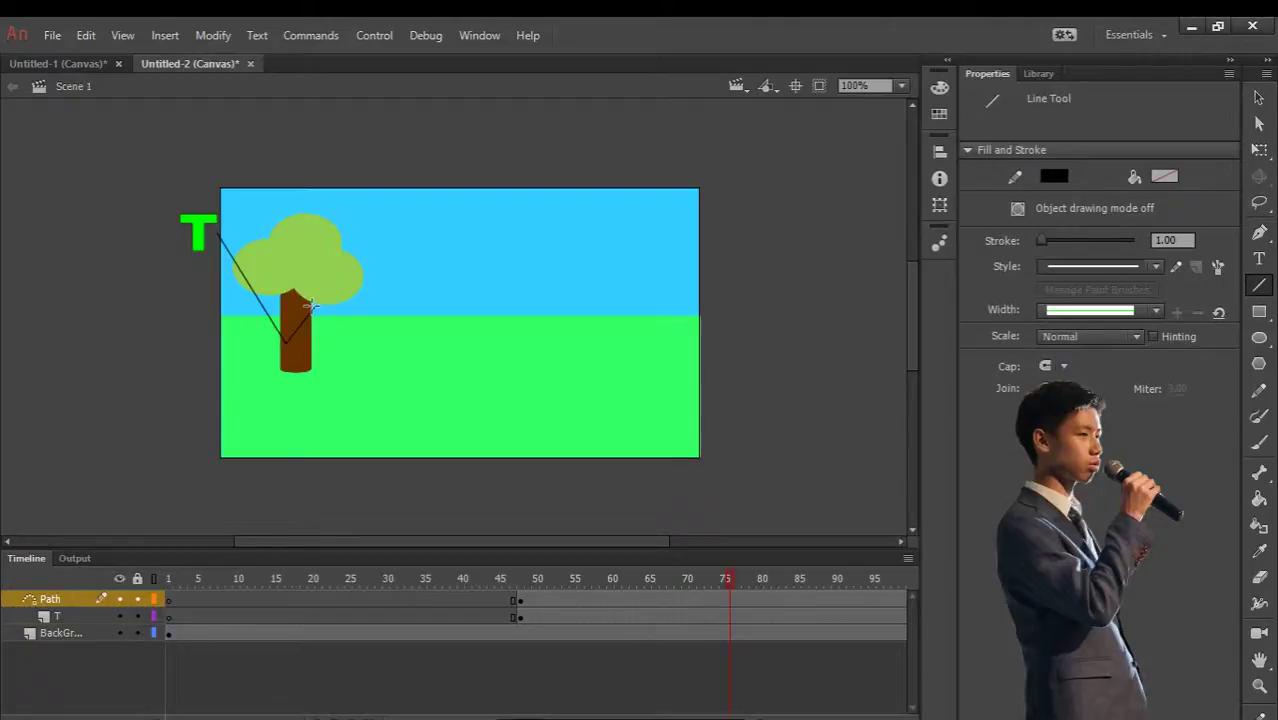
{"action": "mouse_move", "coordinate": [311, 305]}
{"action": "left_mouse_down"}
{"action": "mouse_move", "coordinate": [344, 304]}
{"action": "mouse_move", "coordinate": [330, 305]}
{"action": "mouse_move", "coordinate": [347, 343]}
{"action": "left_mouse_up"}
{"action": "key", "text": "ctrl+z"}
{"action": "key", "text": "ctrl+z"}
{"action": "key", "text": "ctrl+z"}
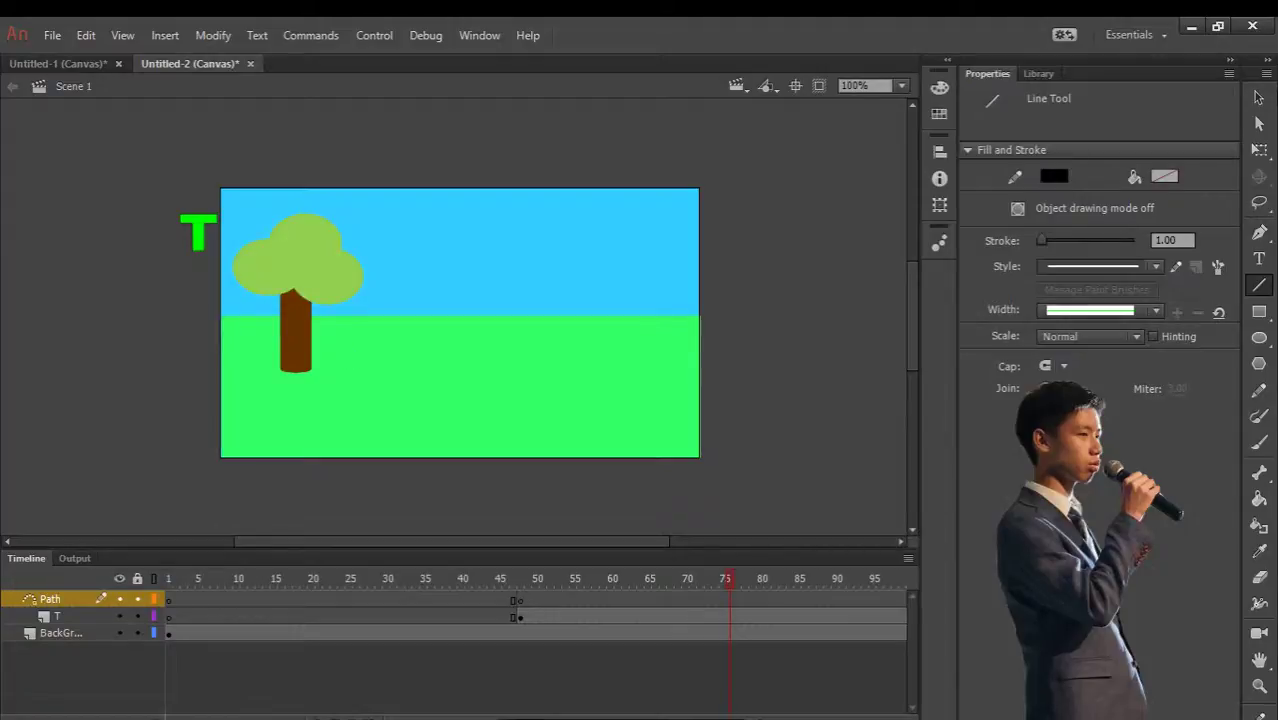
- Shift the tree on the BackGround layer slightly left, leaving a small gap to the stage's left edge
{"action": "key", "text": "v"}
{"action": "left_click_drag", "start_coordinate": [322, 280], "coordinate": [314, 286]}
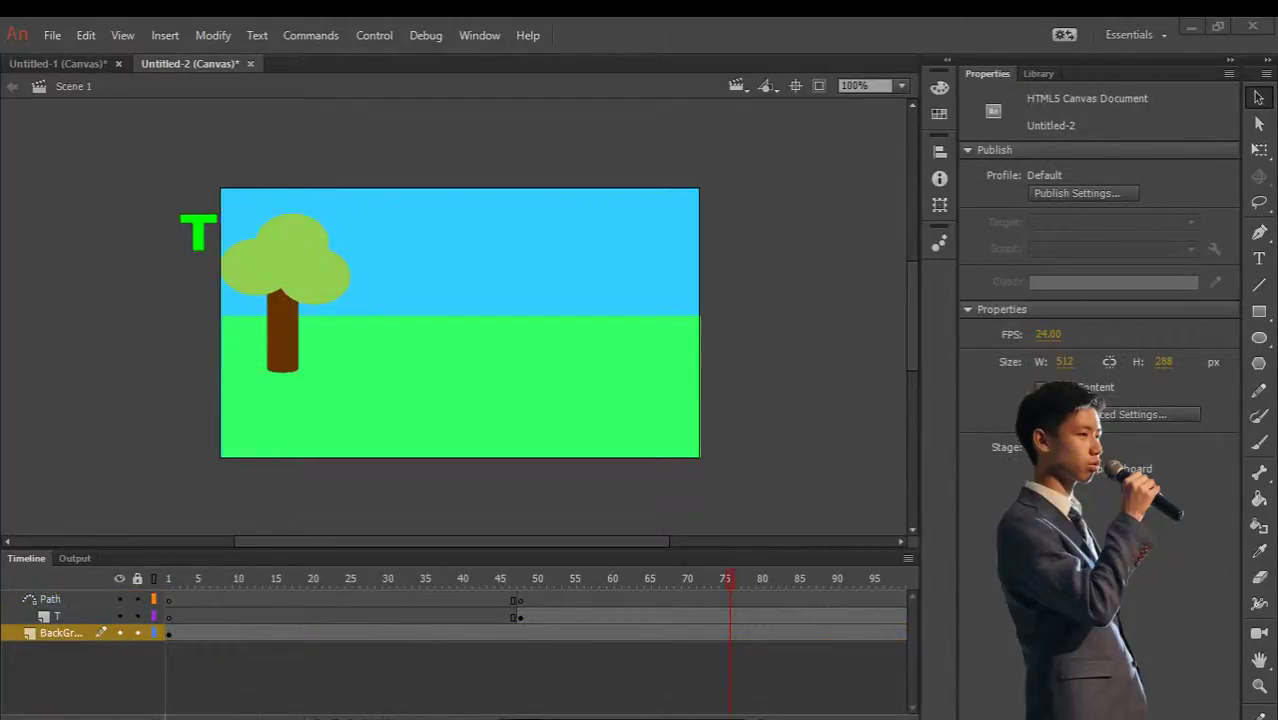
{"action": "left_click", "coordinate": [60, 633]}
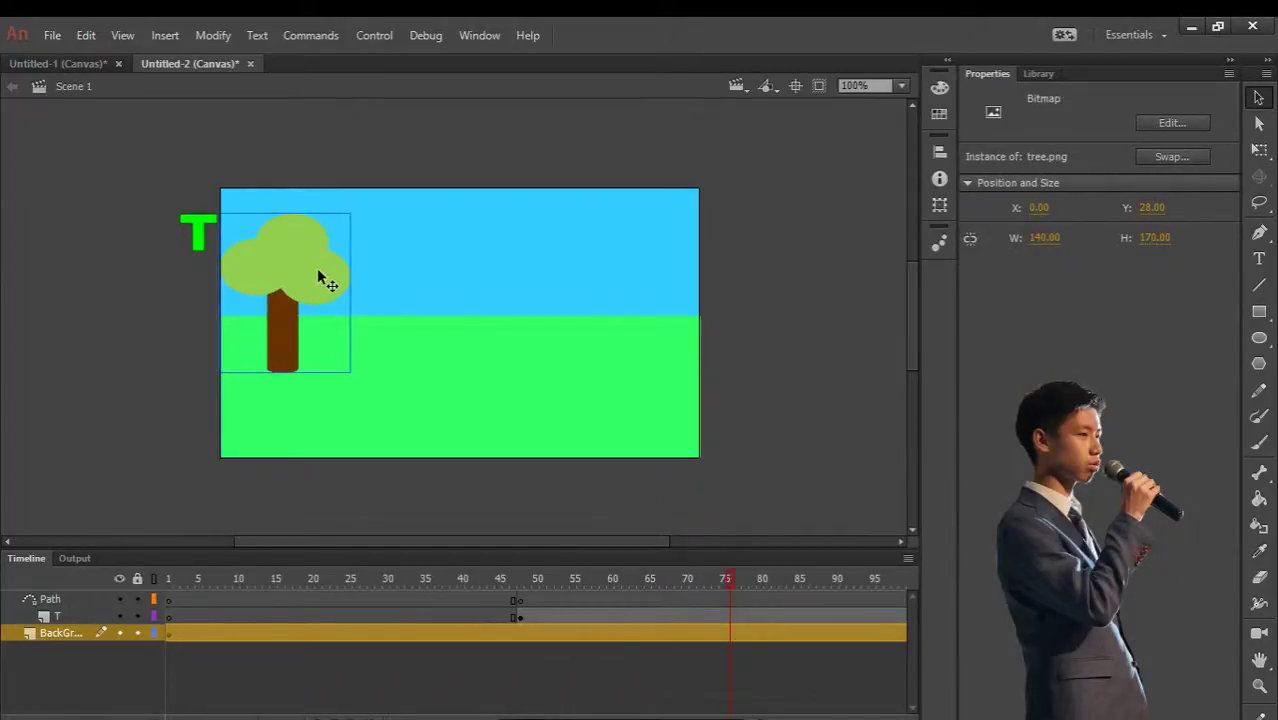
{"action": "left_click_drag", "start_coordinate": [320, 280], "coordinate": [329, 280]}
{"action": "left_click", "coordinate": [820, 250]}
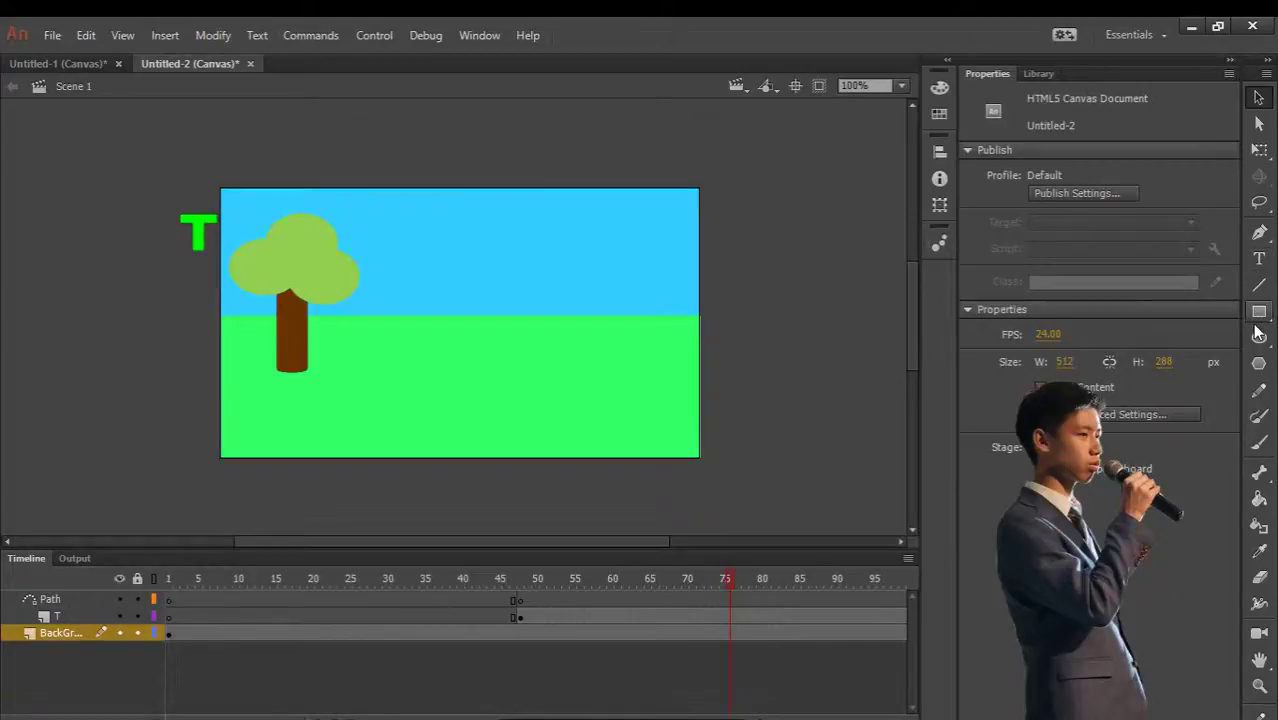
- Try drawing the pencil path on the BackGround layer, preview the animation, and undo the strokes
{"action": "left_click", "coordinate": [1258, 391]}
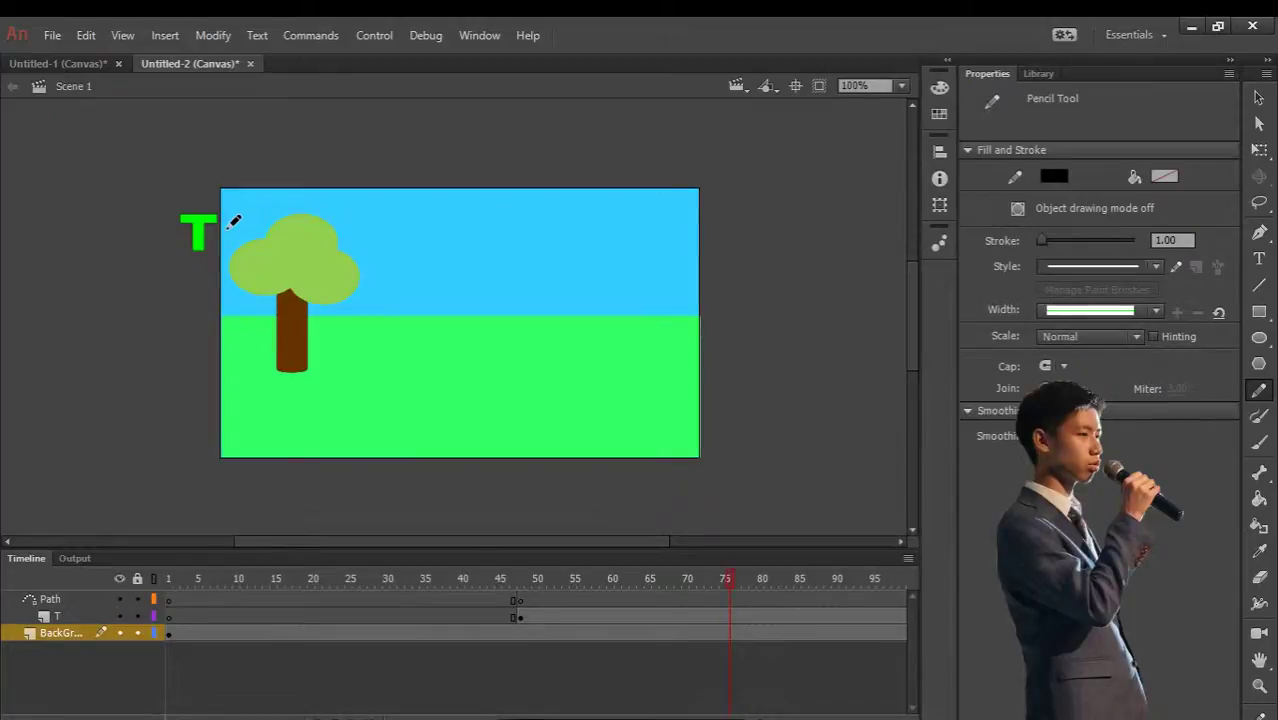
{"action": "left_click_drag", "start_coordinate": [225, 225], "coordinate": [313, 260]}
{"action": "mouse_move", "coordinate": [240, 238]}
{"action": "left_mouse_down"}
{"action": "mouse_move", "coordinate": [399, 313]}
{"action": "mouse_move", "coordinate": [416, 344]}
{"action": "mouse_move", "coordinate": [448, 276]}
{"action": "left_mouse_up"}
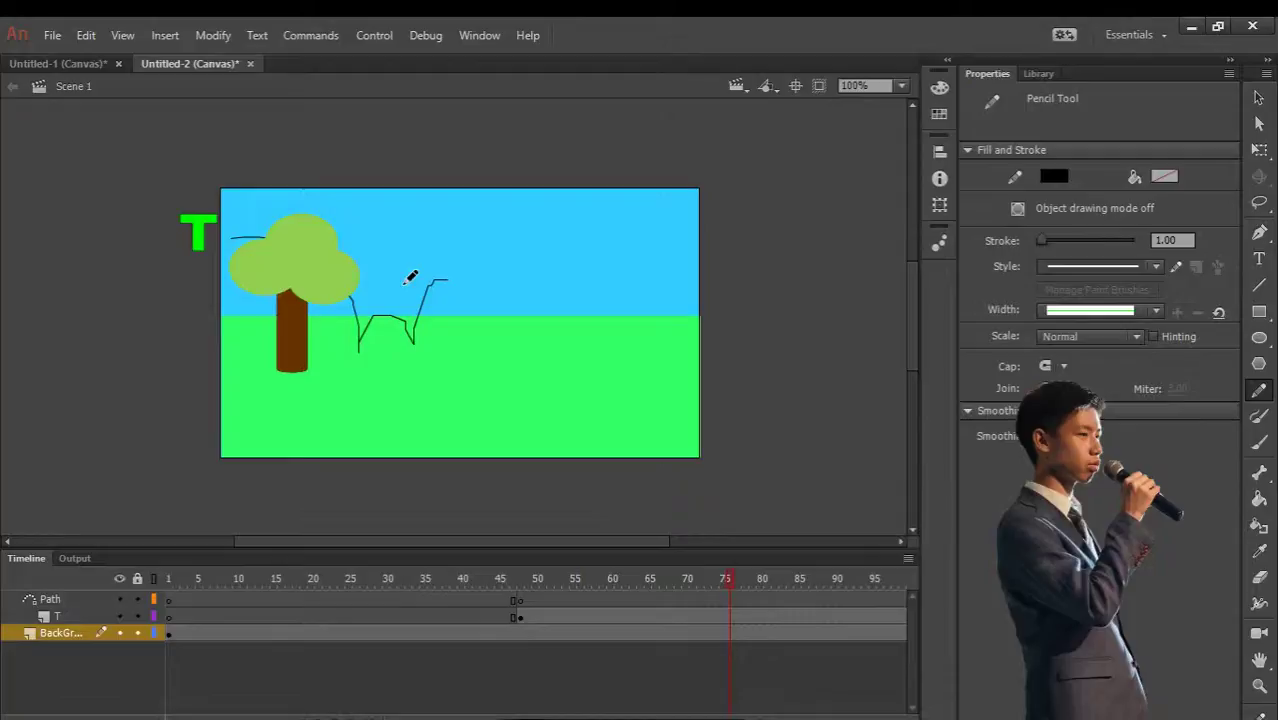
{"action": "left_click_drag", "start_coordinate": [726, 580], "coordinate": [510, 585]}
{"action": "key", "text": "Return"}
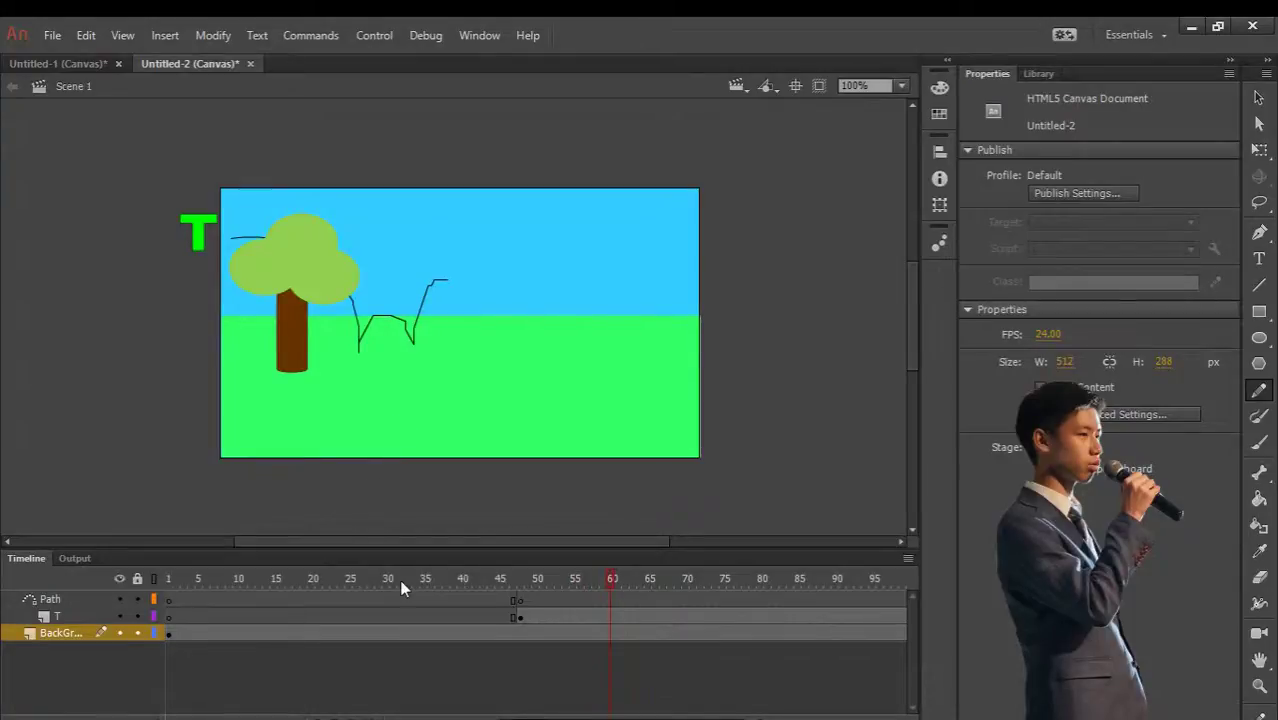
{"action": "key", "text": "Return"}
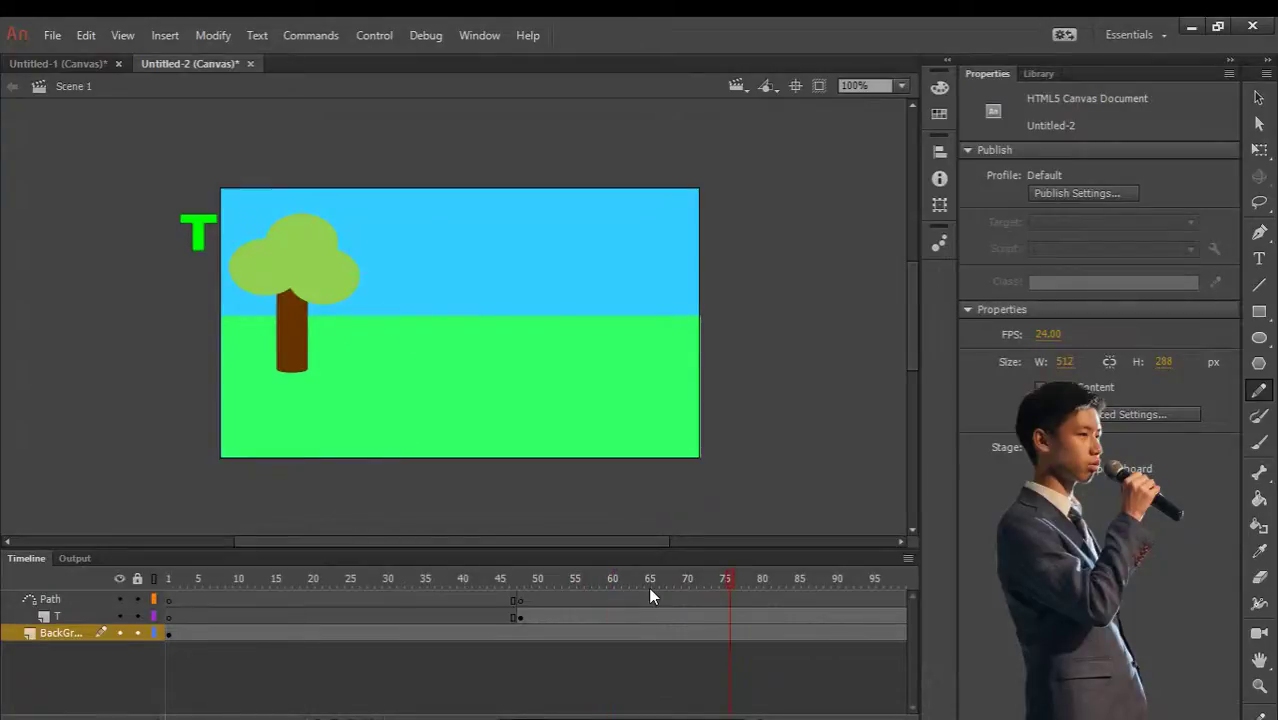
- Draw a freehand zigzag pencil path about 224 × 133 px on the Path layer's frame 48 span, from the letter T past the tree
{"action": "left_click", "coordinate": [613, 599]}
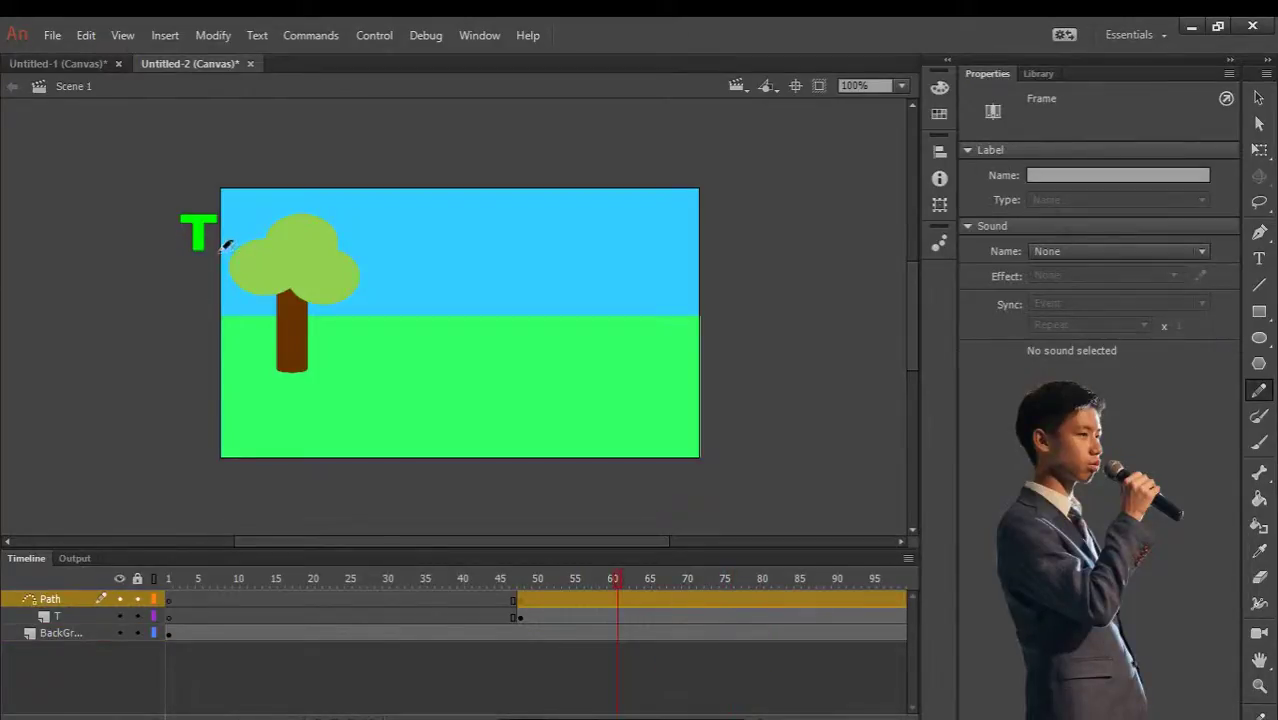
{"action": "mouse_move", "coordinate": [226, 230]}
{"action": "left_mouse_down"}
{"action": "mouse_move", "coordinate": [323, 278]}
{"action": "mouse_move", "coordinate": [433, 263]}
{"action": "left_mouse_up"}
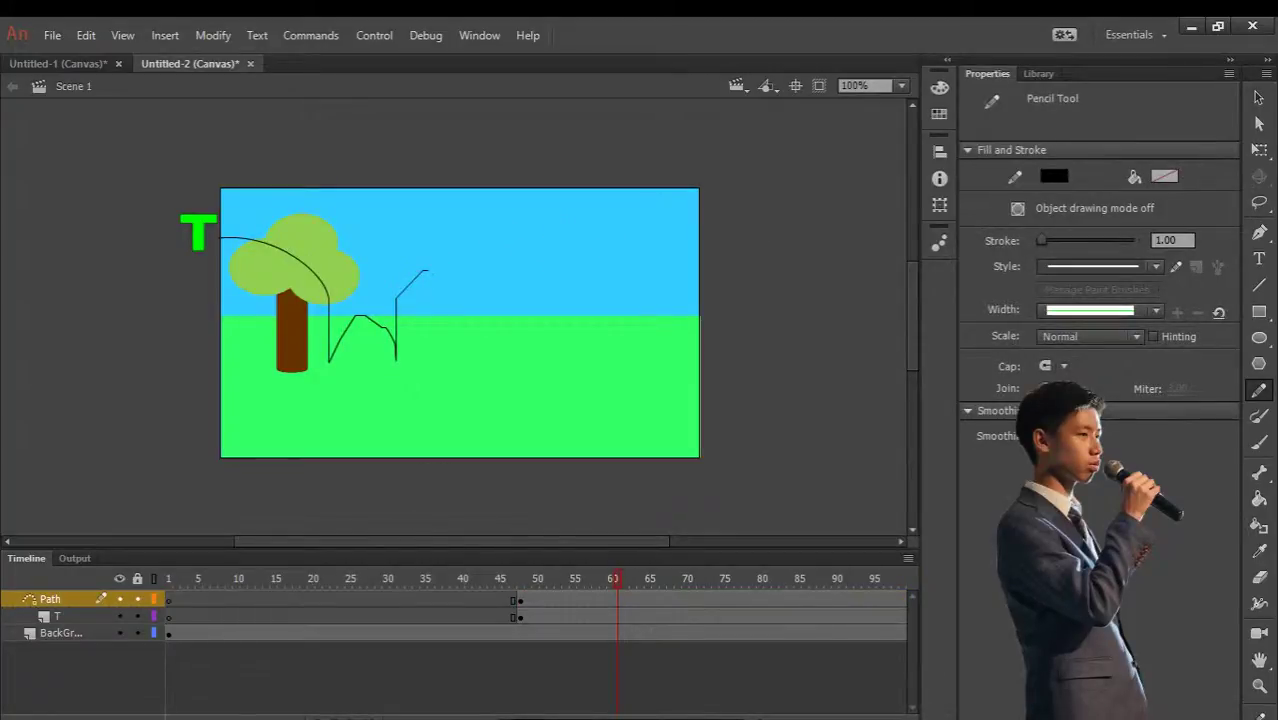
{"action": "left_click", "coordinate": [426, 598]}
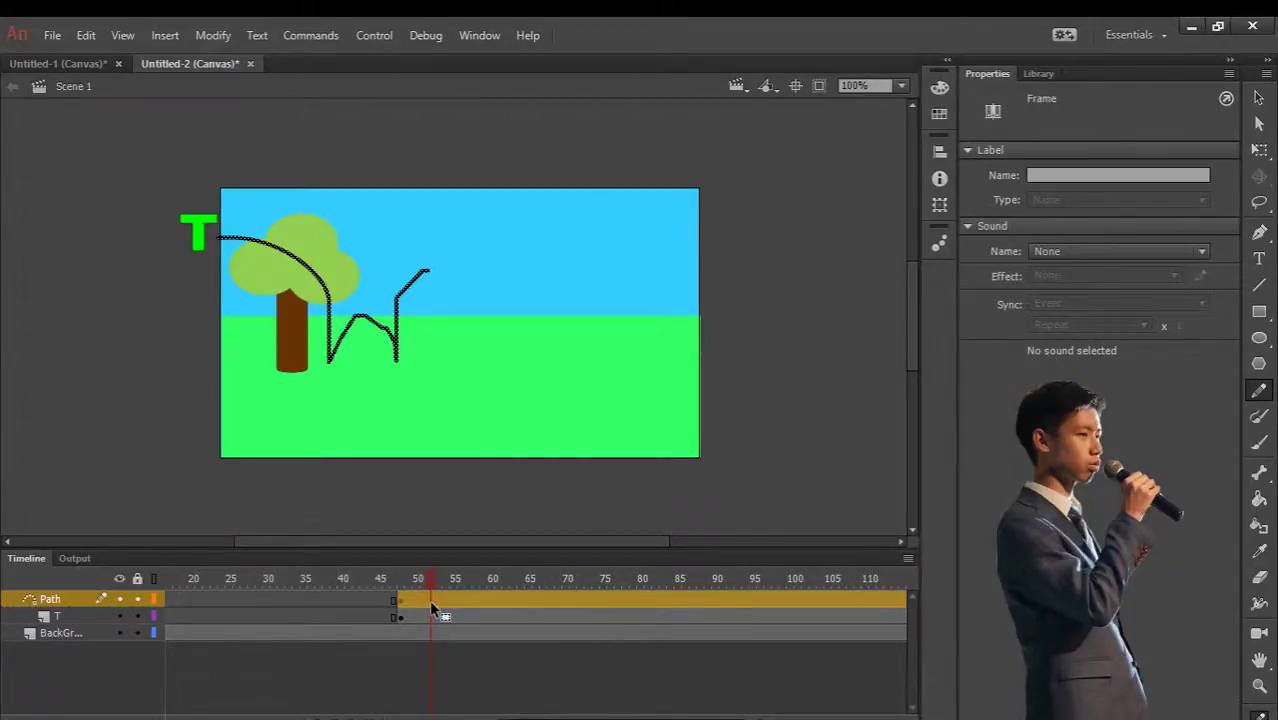
{"action": "left_click", "coordinate": [445, 616]}
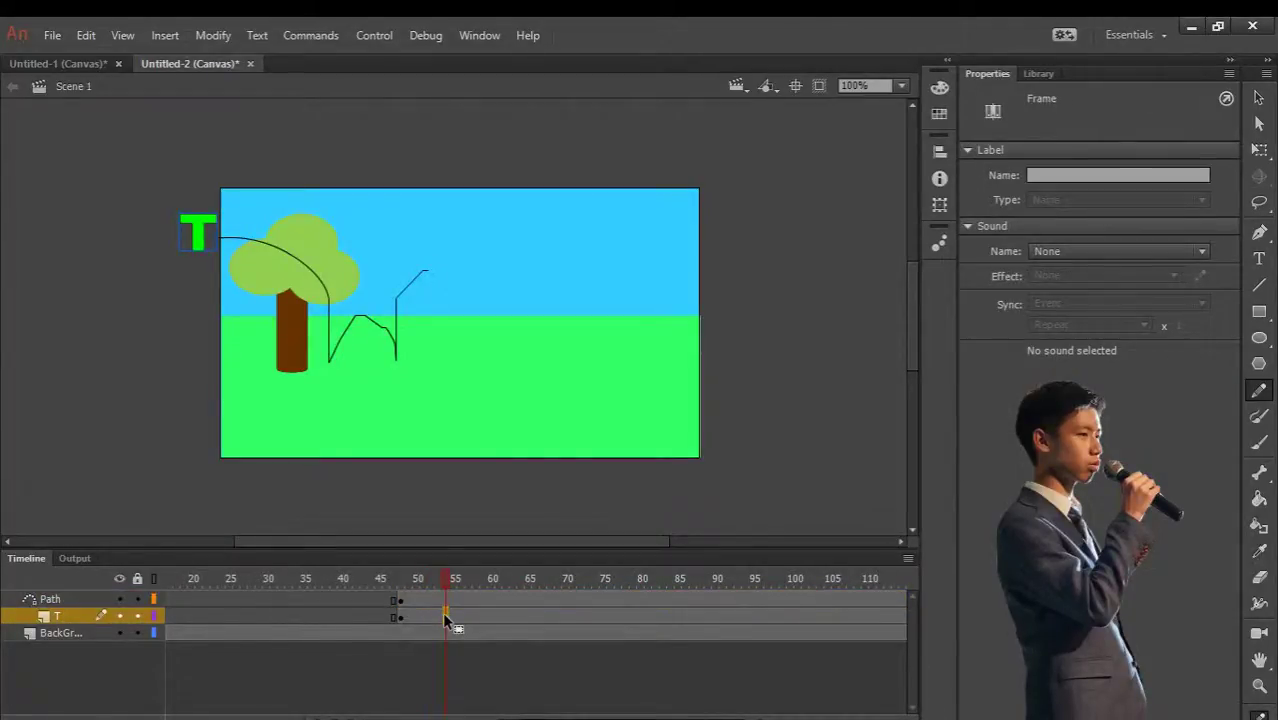
{"action": "double_click", "coordinate": [445, 616]}
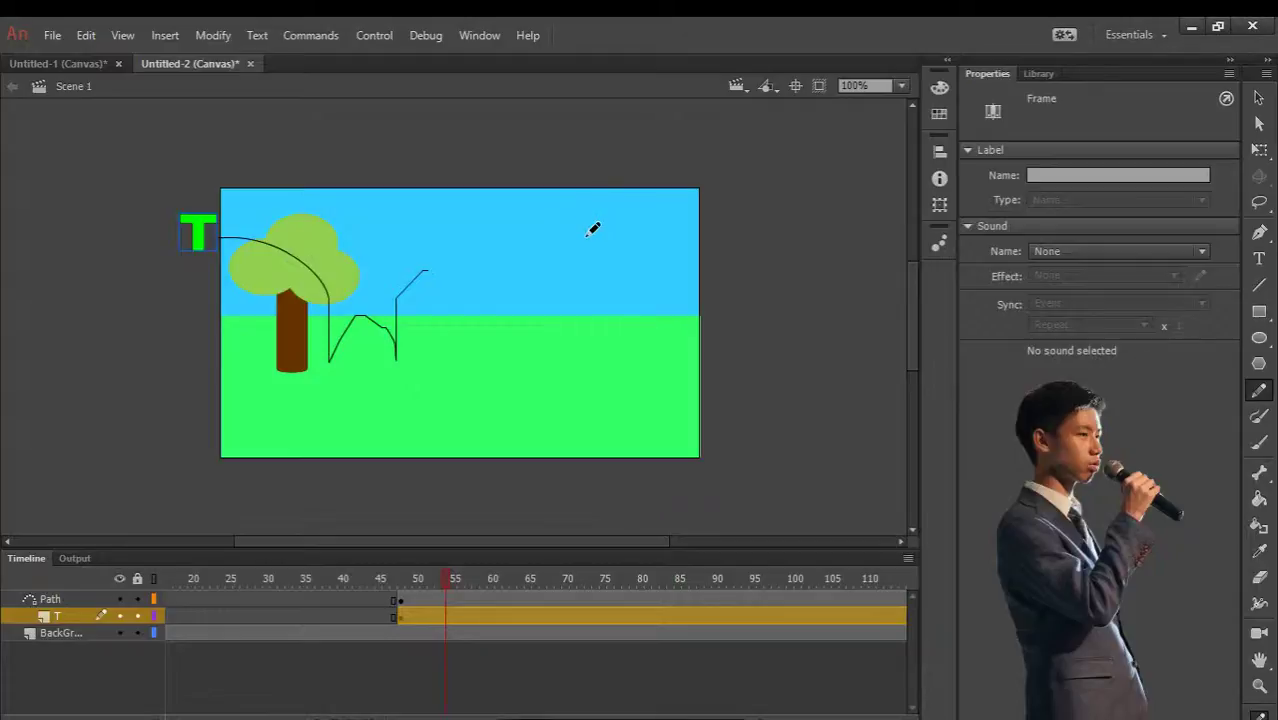
- Move the zigzag path on the Path layer up to X 0.00, Y 41.65
{"action": "left_click", "coordinate": [549, 598]}
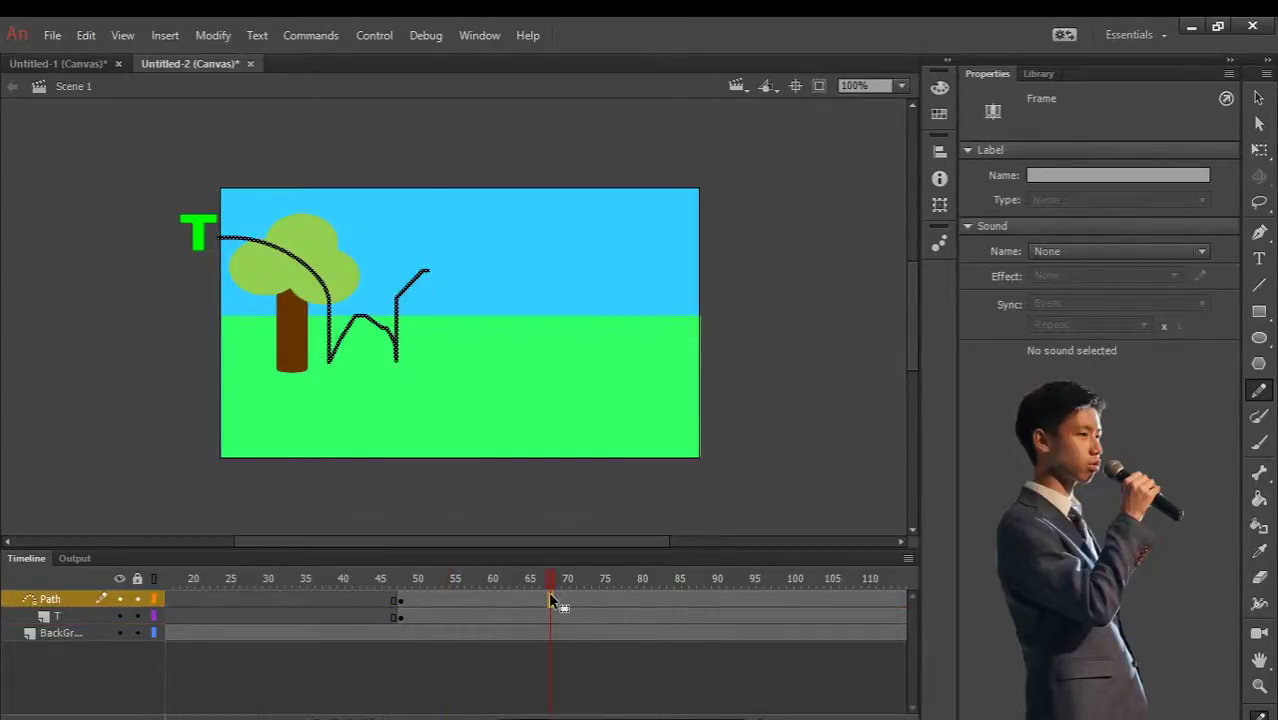
{"action": "left_click", "coordinate": [1259, 97]}
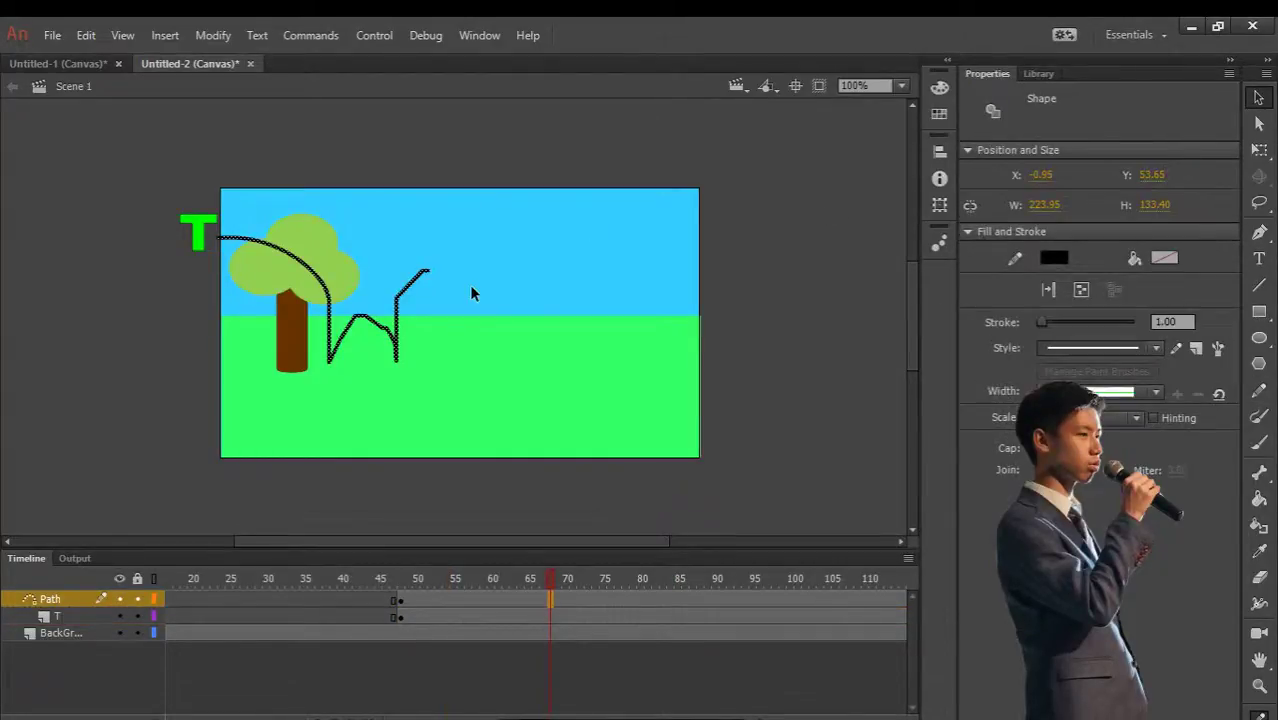
{"action": "left_click_drag", "start_coordinate": [419, 277], "coordinate": [425, 267]}
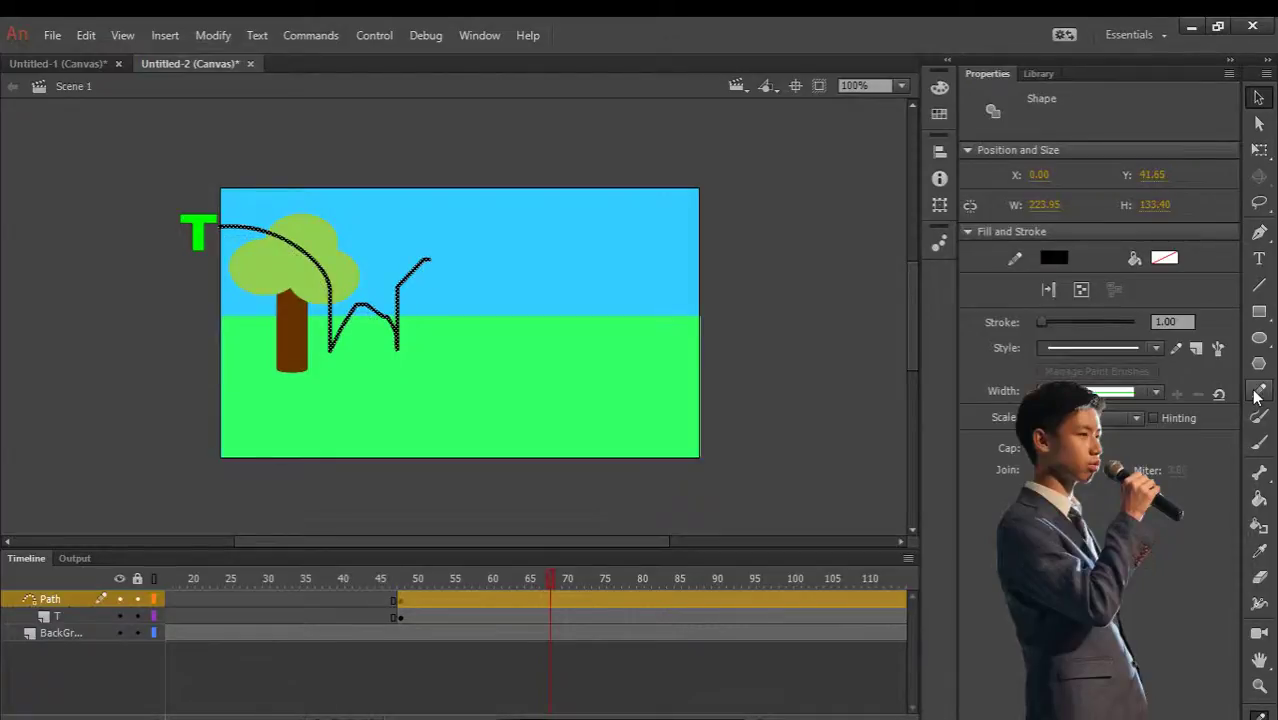
{"action": "left_click", "coordinate": [1263, 287]}
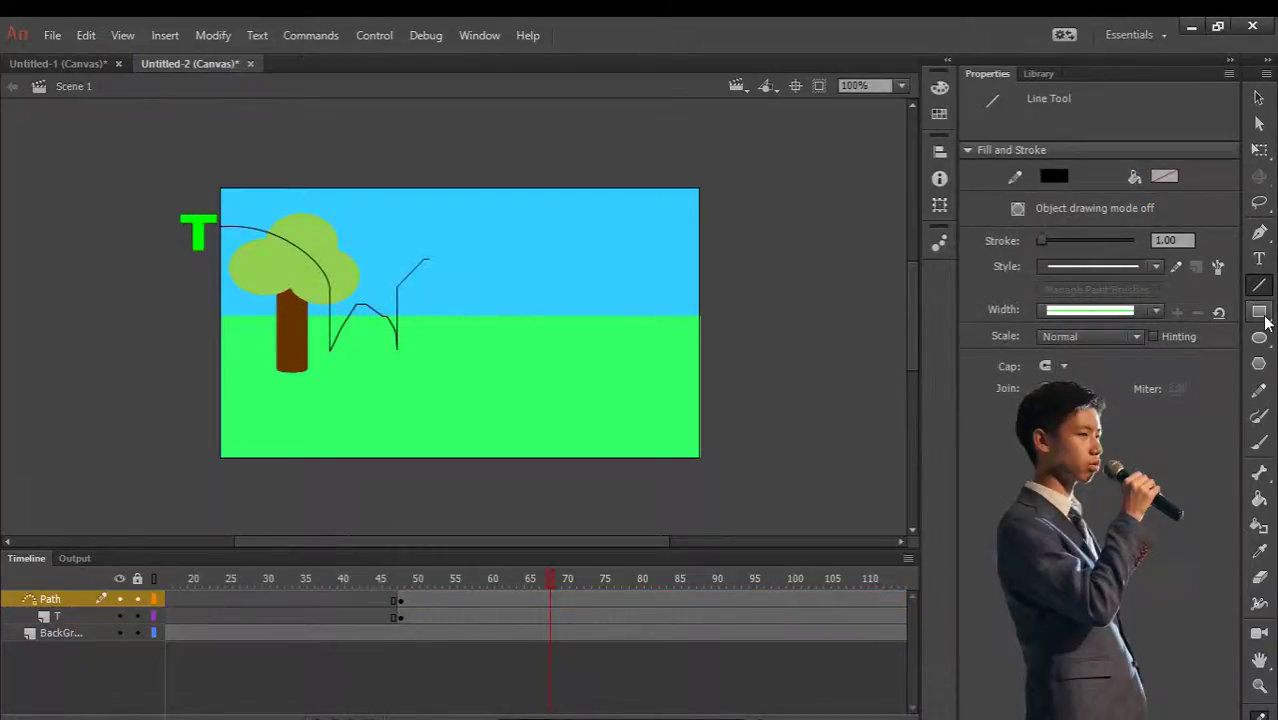
- Check the separate strokes at the zigzag path's far end by selecting the diagonal segment and the vertical segment
{"action": "left_click", "coordinate": [1261, 313]}
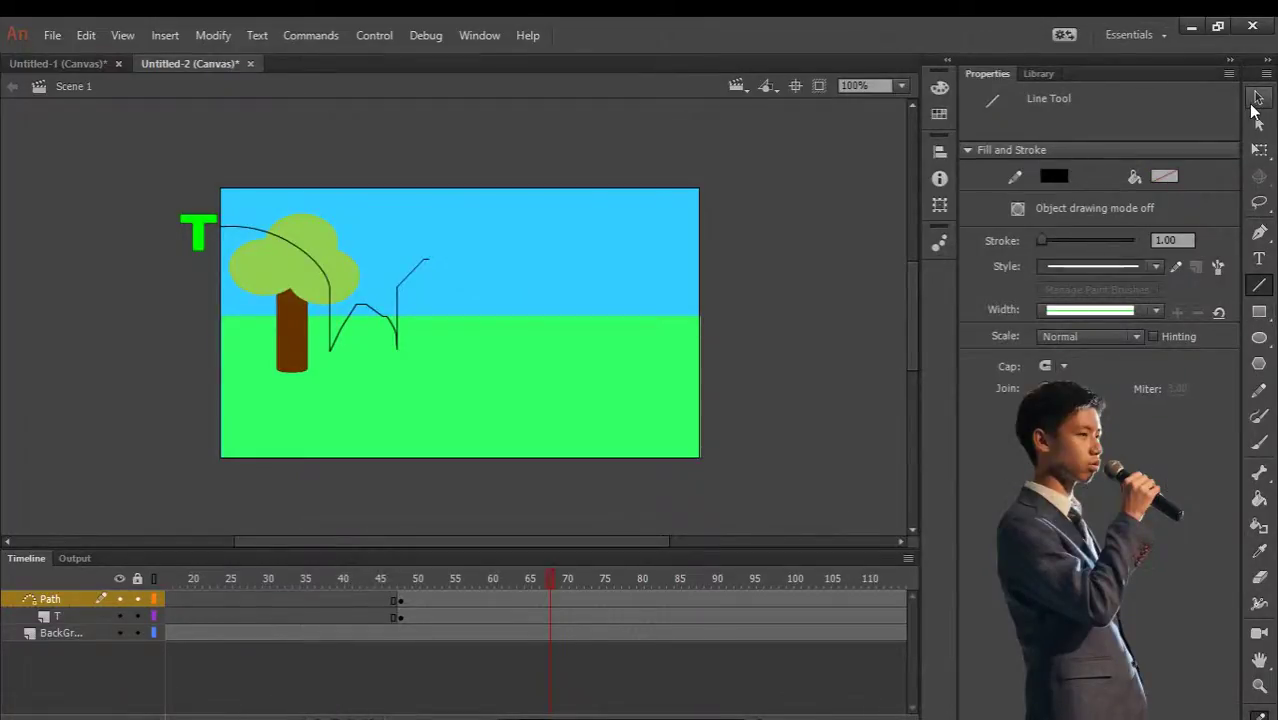
{"action": "left_click", "coordinate": [1259, 97]}
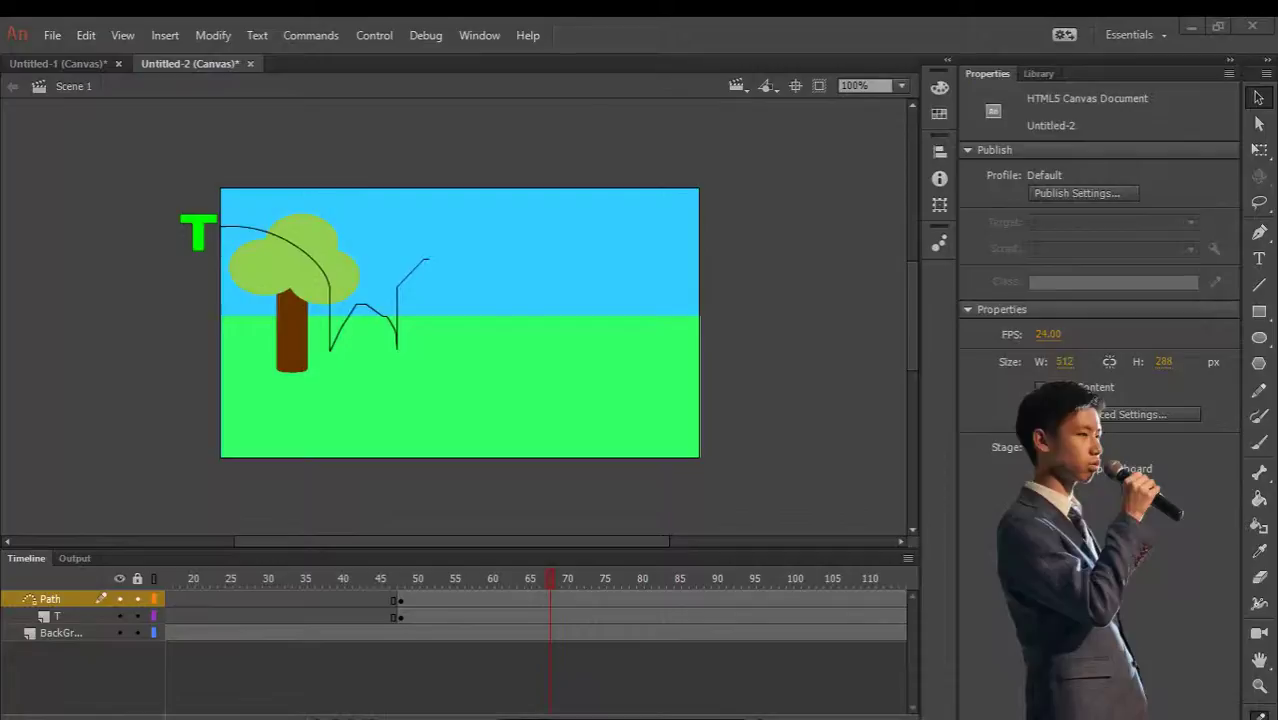
{"action": "left_click", "coordinate": [408, 283]}
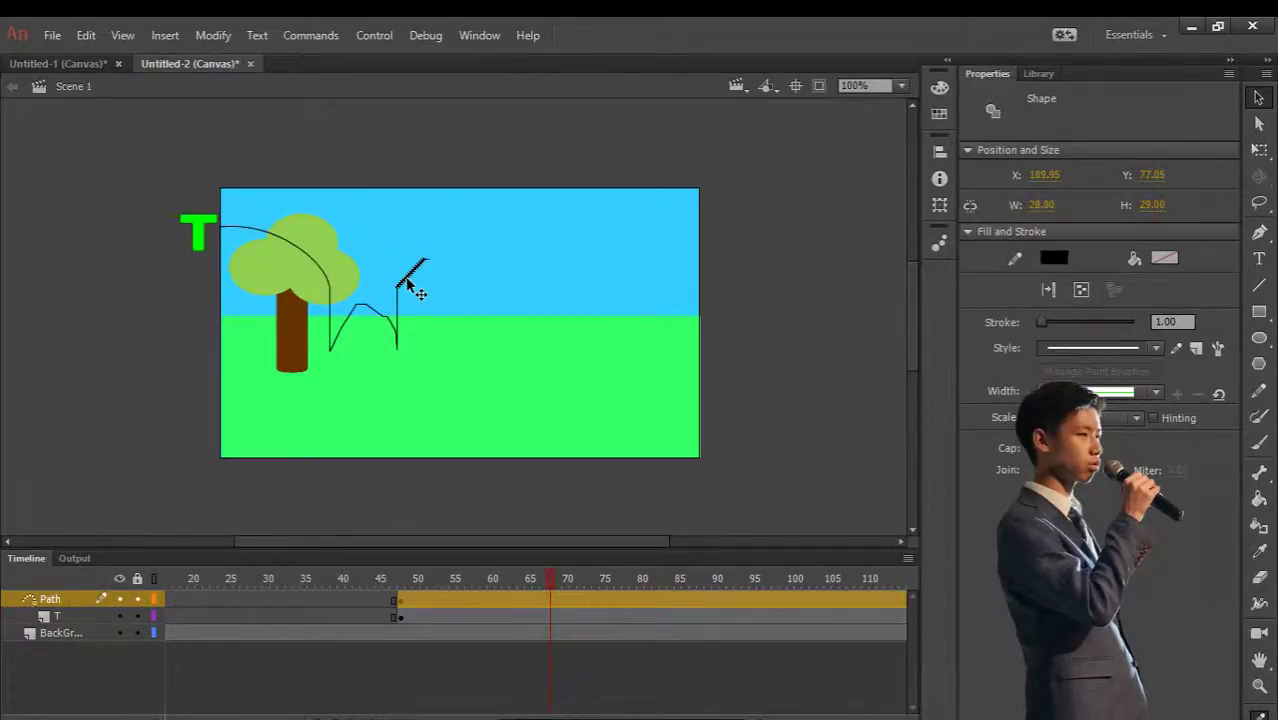
{"action": "left_click", "coordinate": [397, 318]}
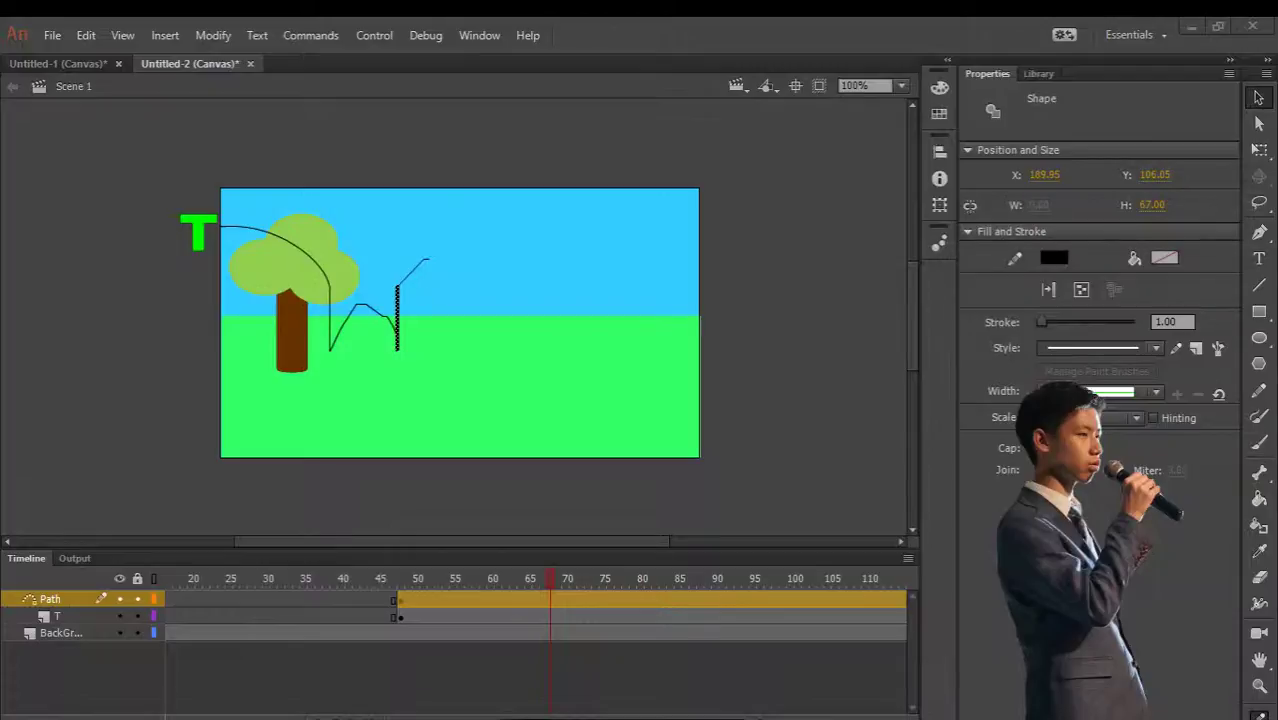
- Select the Path layer's span starting at frame 48 together with the T layer's frame at about 62
{"action": "left_click", "coordinate": [465, 615]}
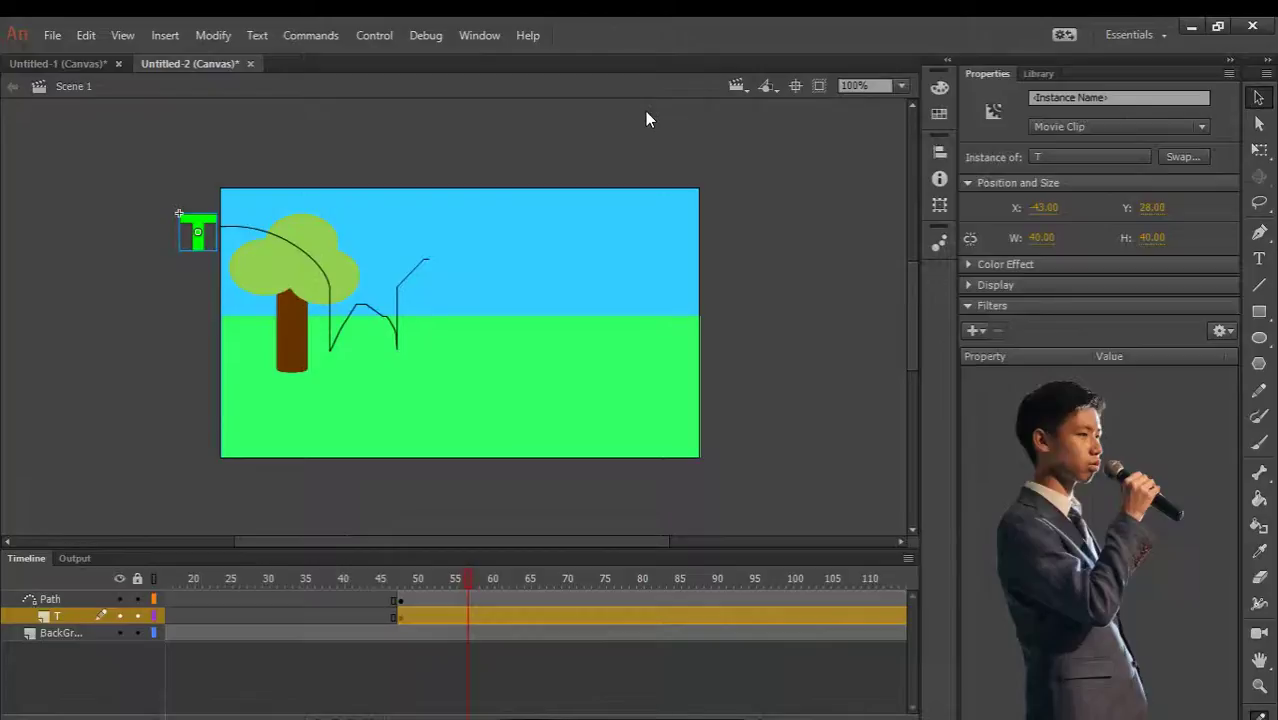
{"action": "left_click", "coordinate": [530, 599]}
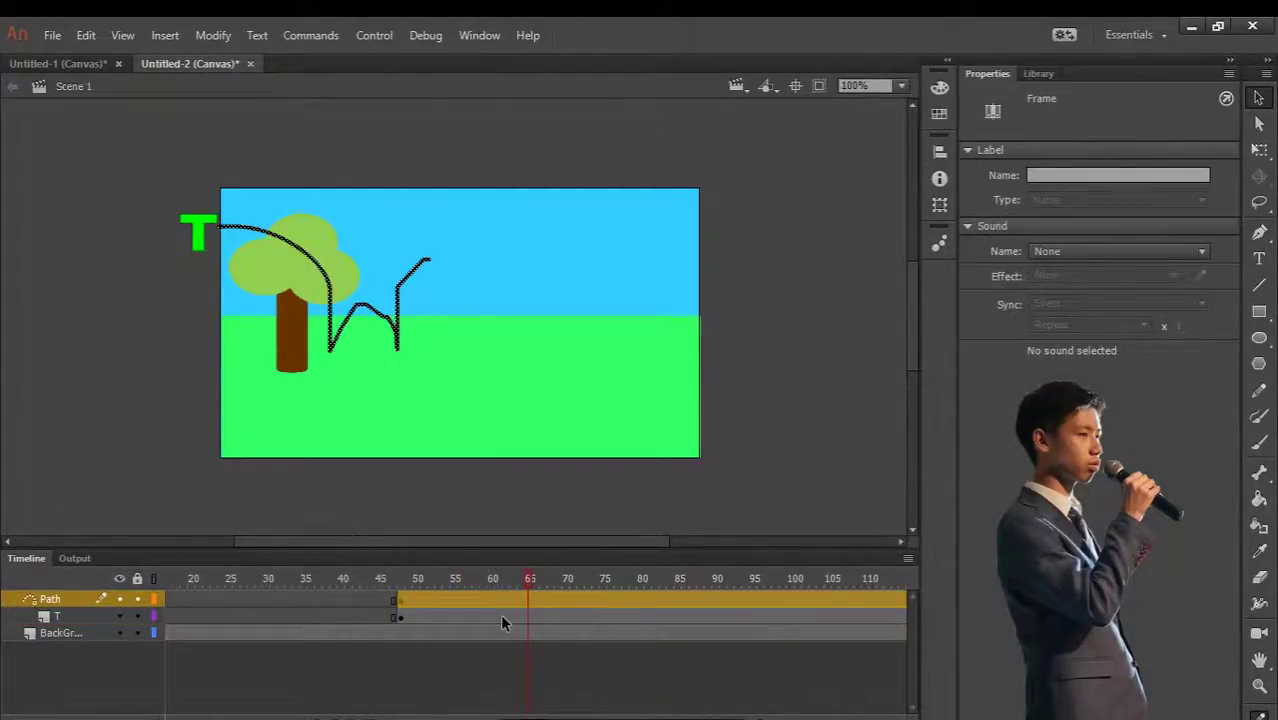
{"action": "left_click", "coordinate": [503, 618]}
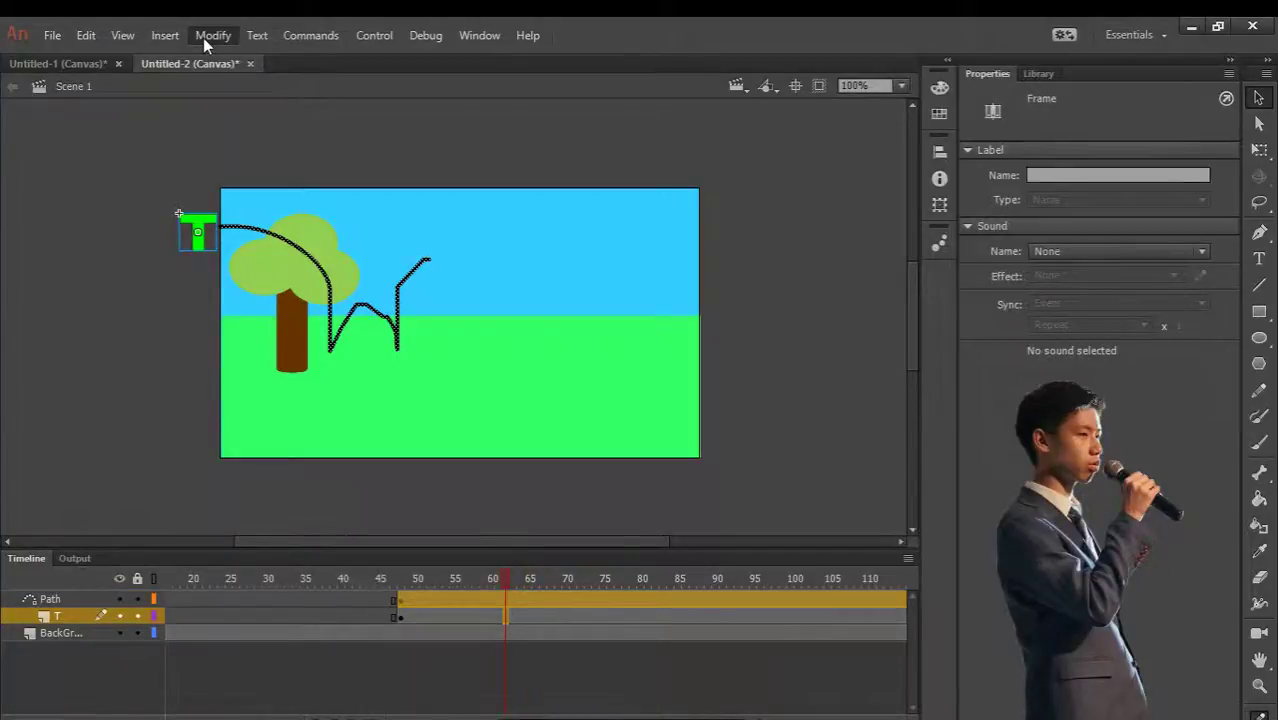